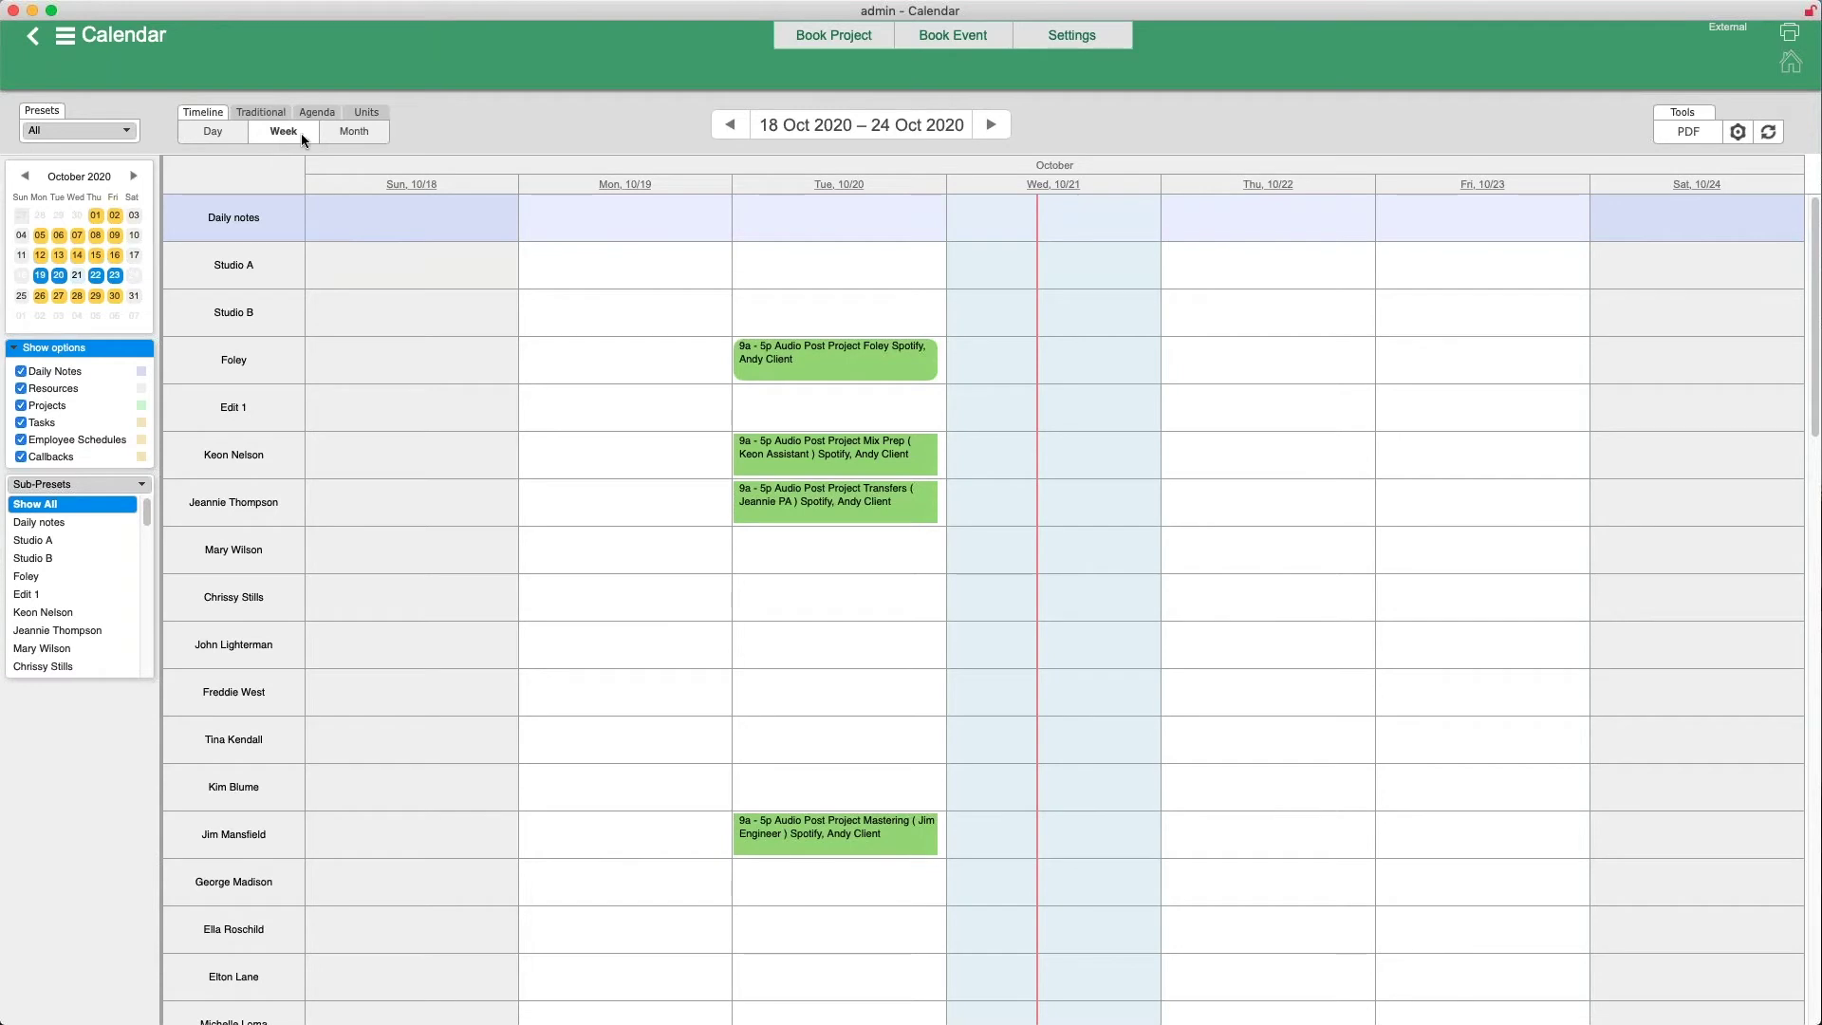
Compare the timeline calendar's month, day and week ranges, and examine the resource, project and task rows in the week range
left_click(336, 140)
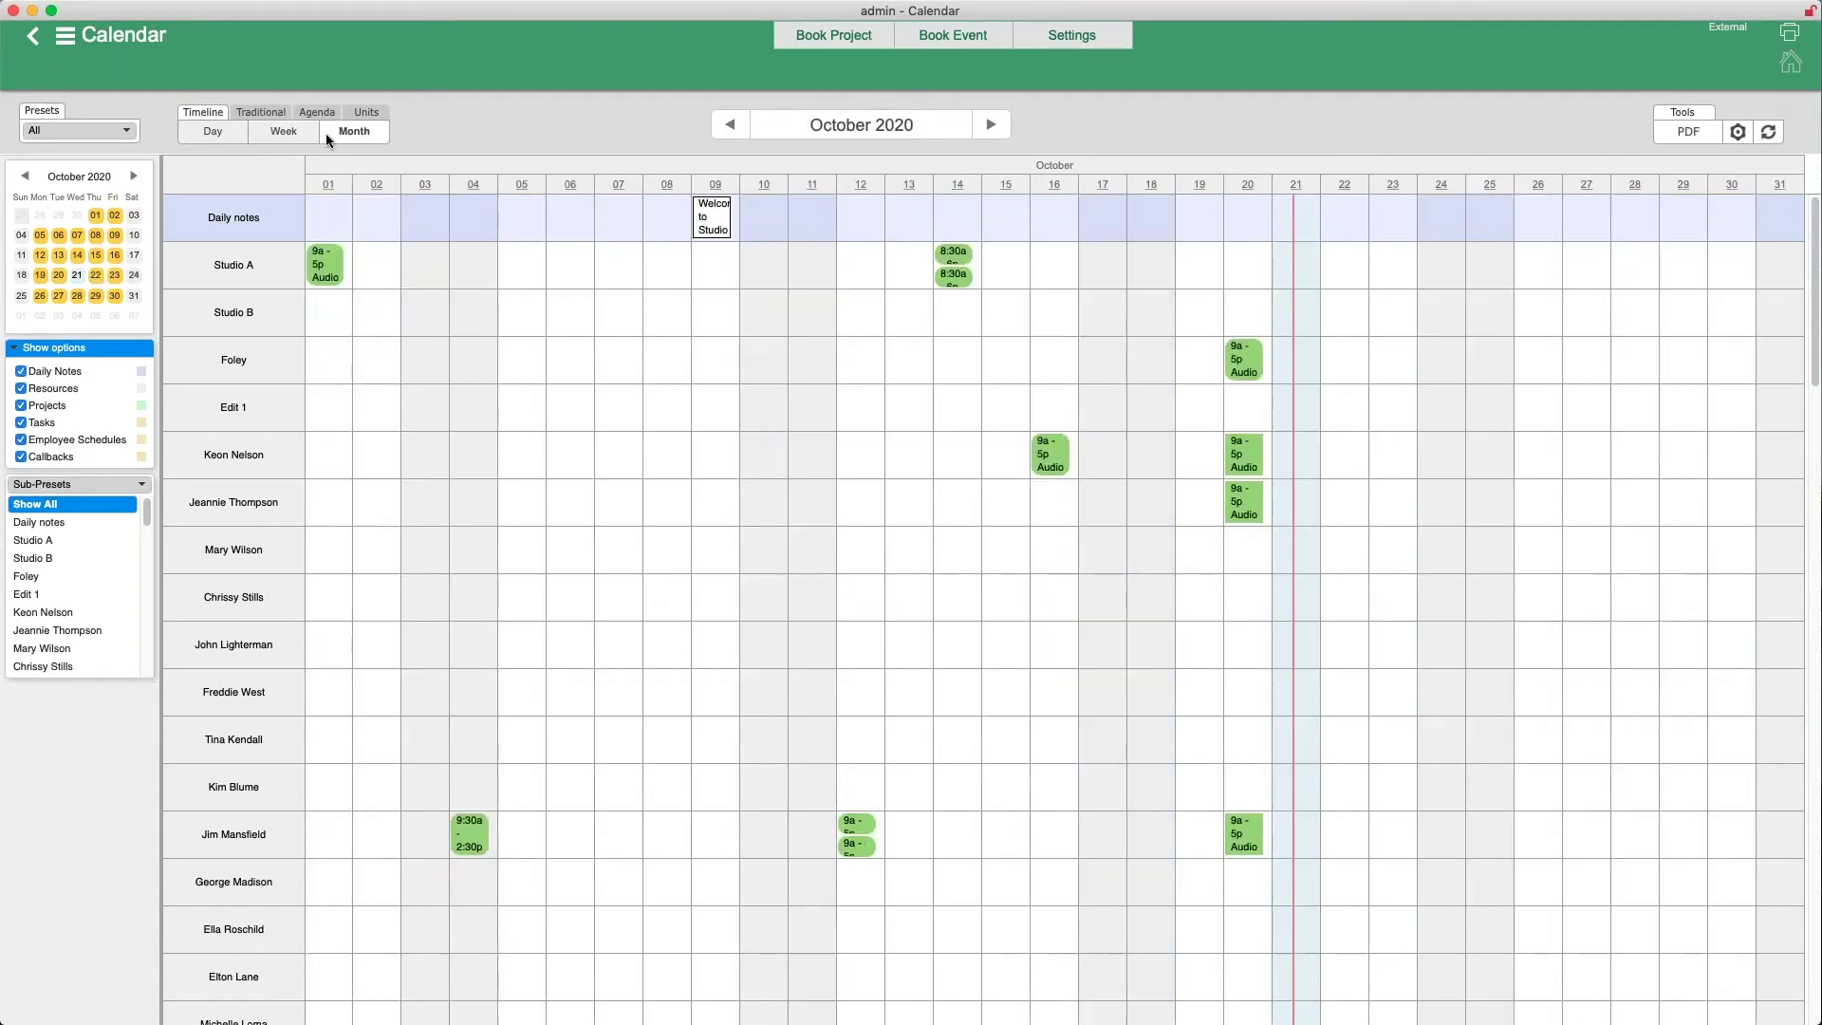
left_click(215, 143)
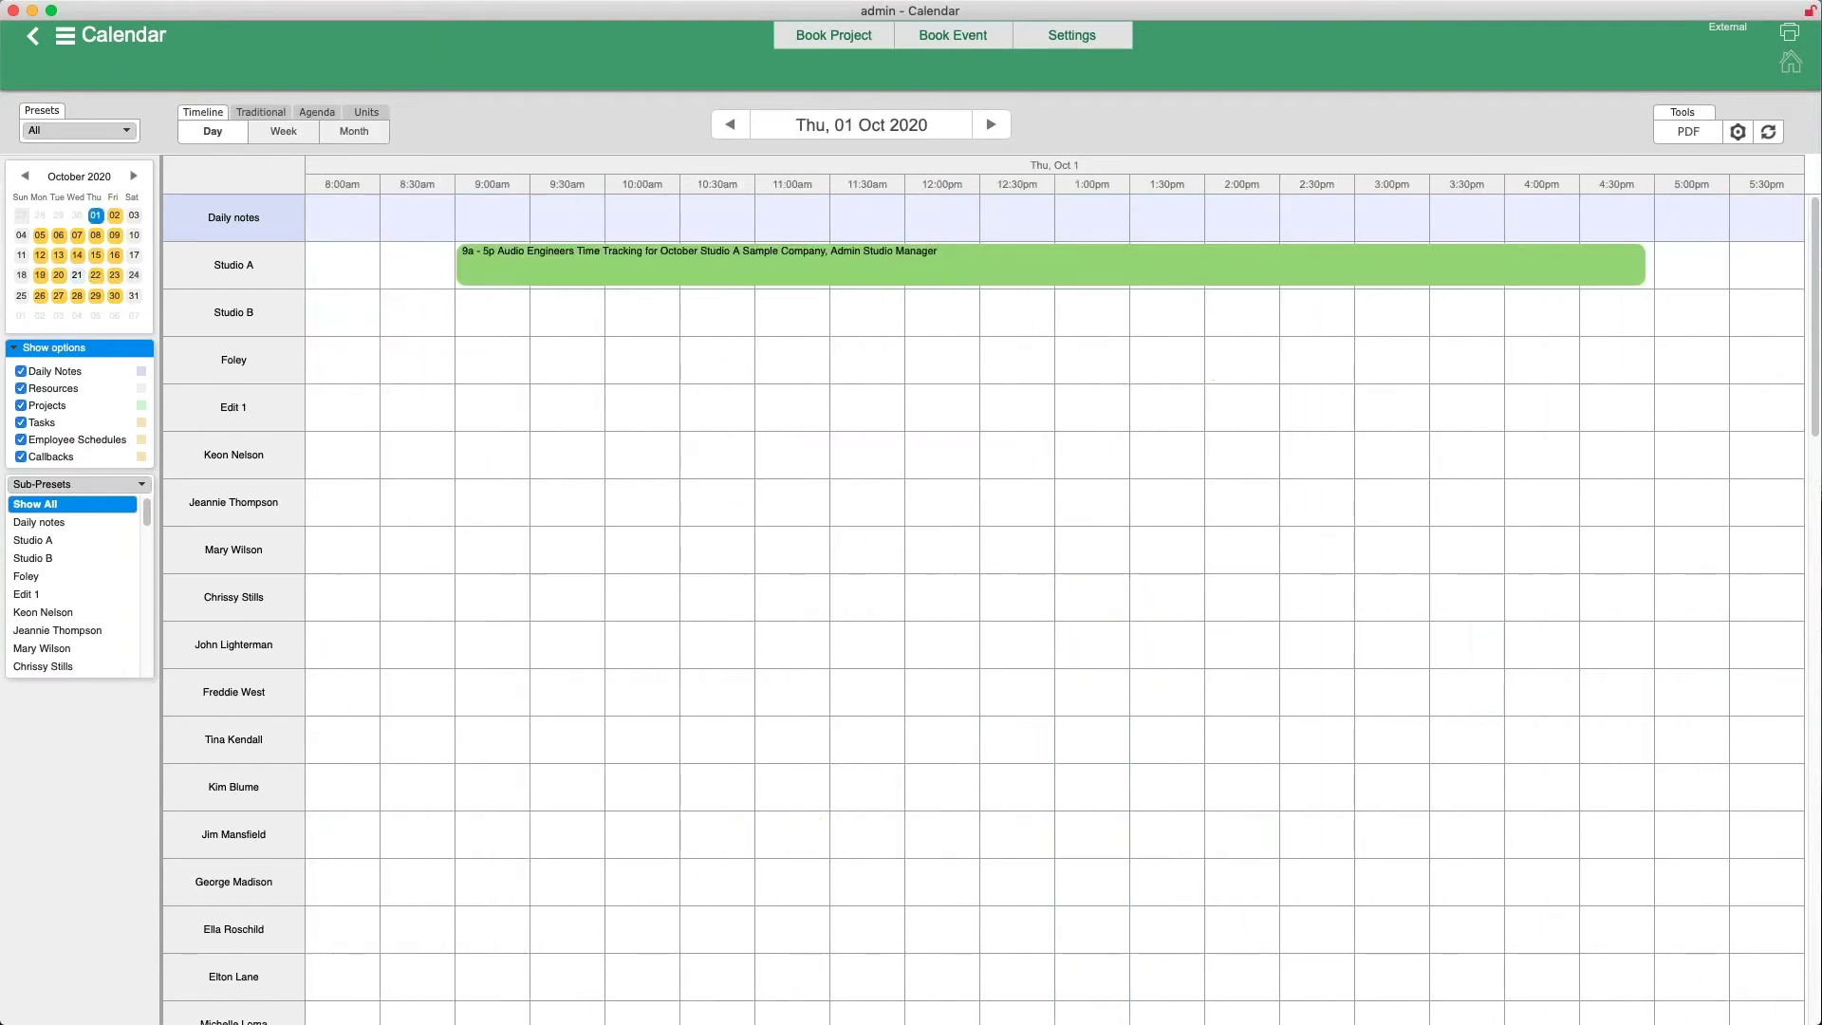
left_click(272, 140)
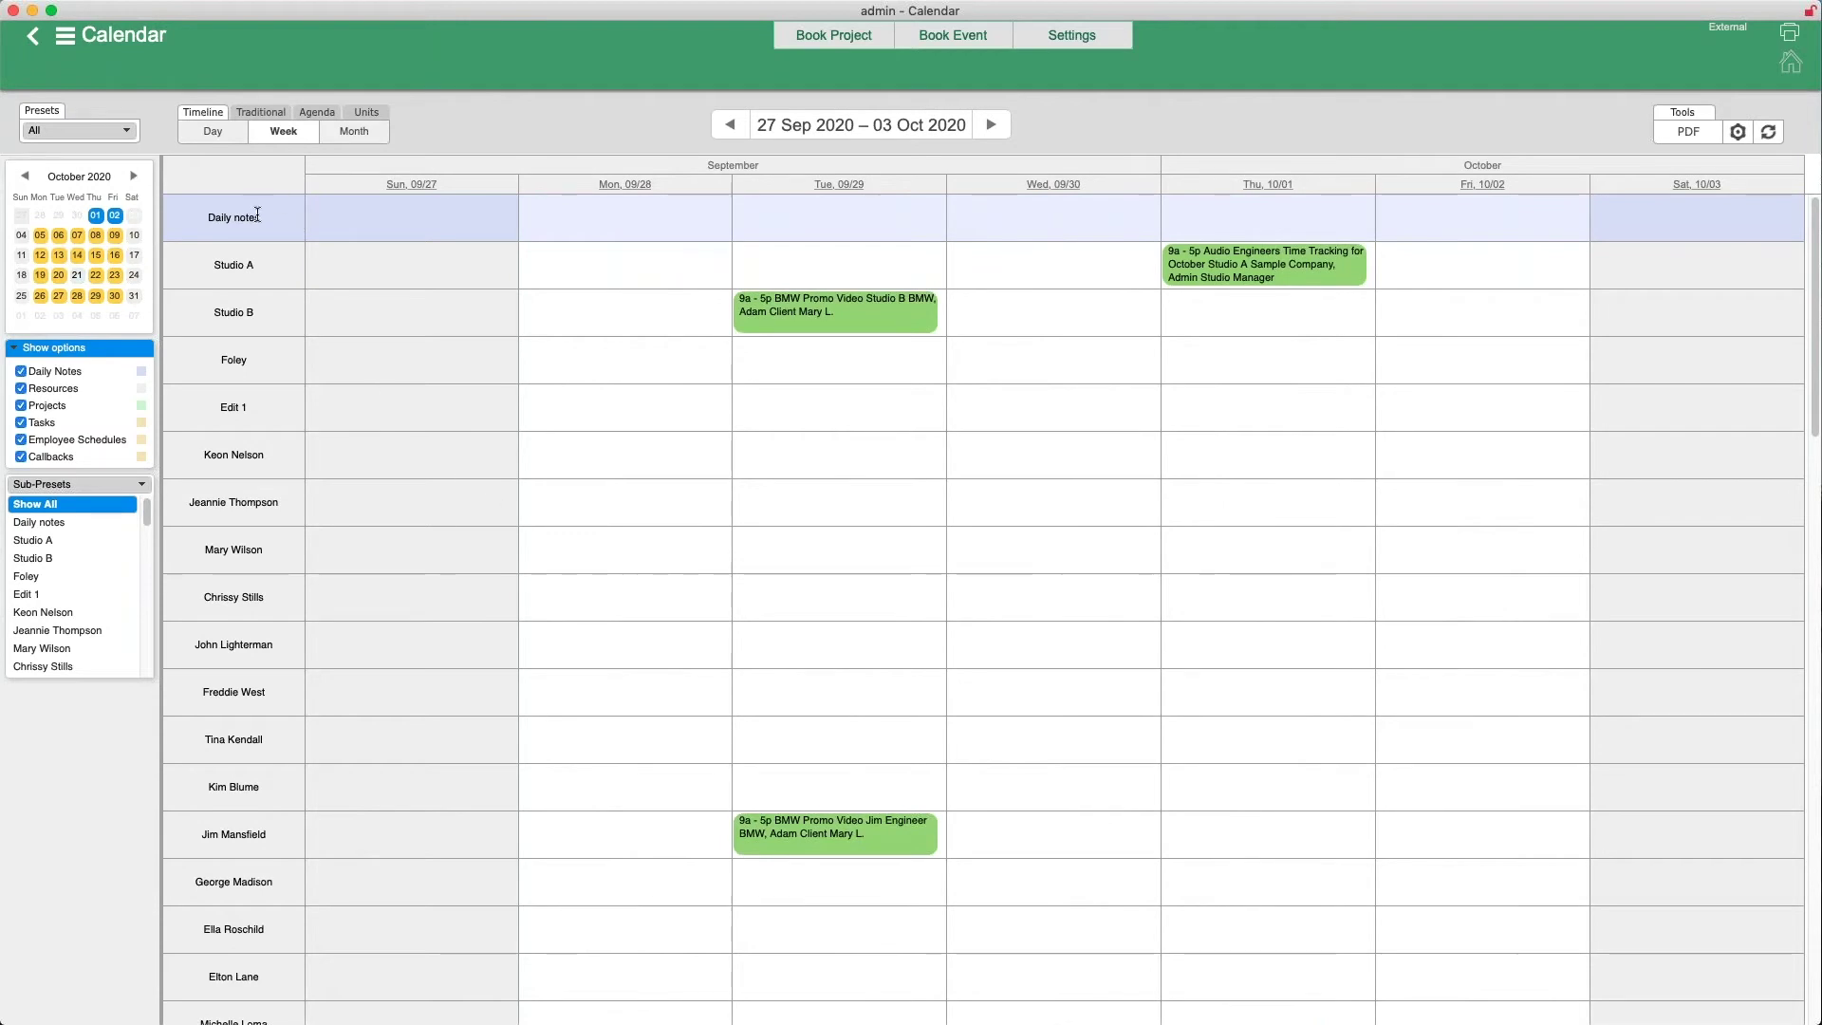
scroll(284, 285, "down", 5)
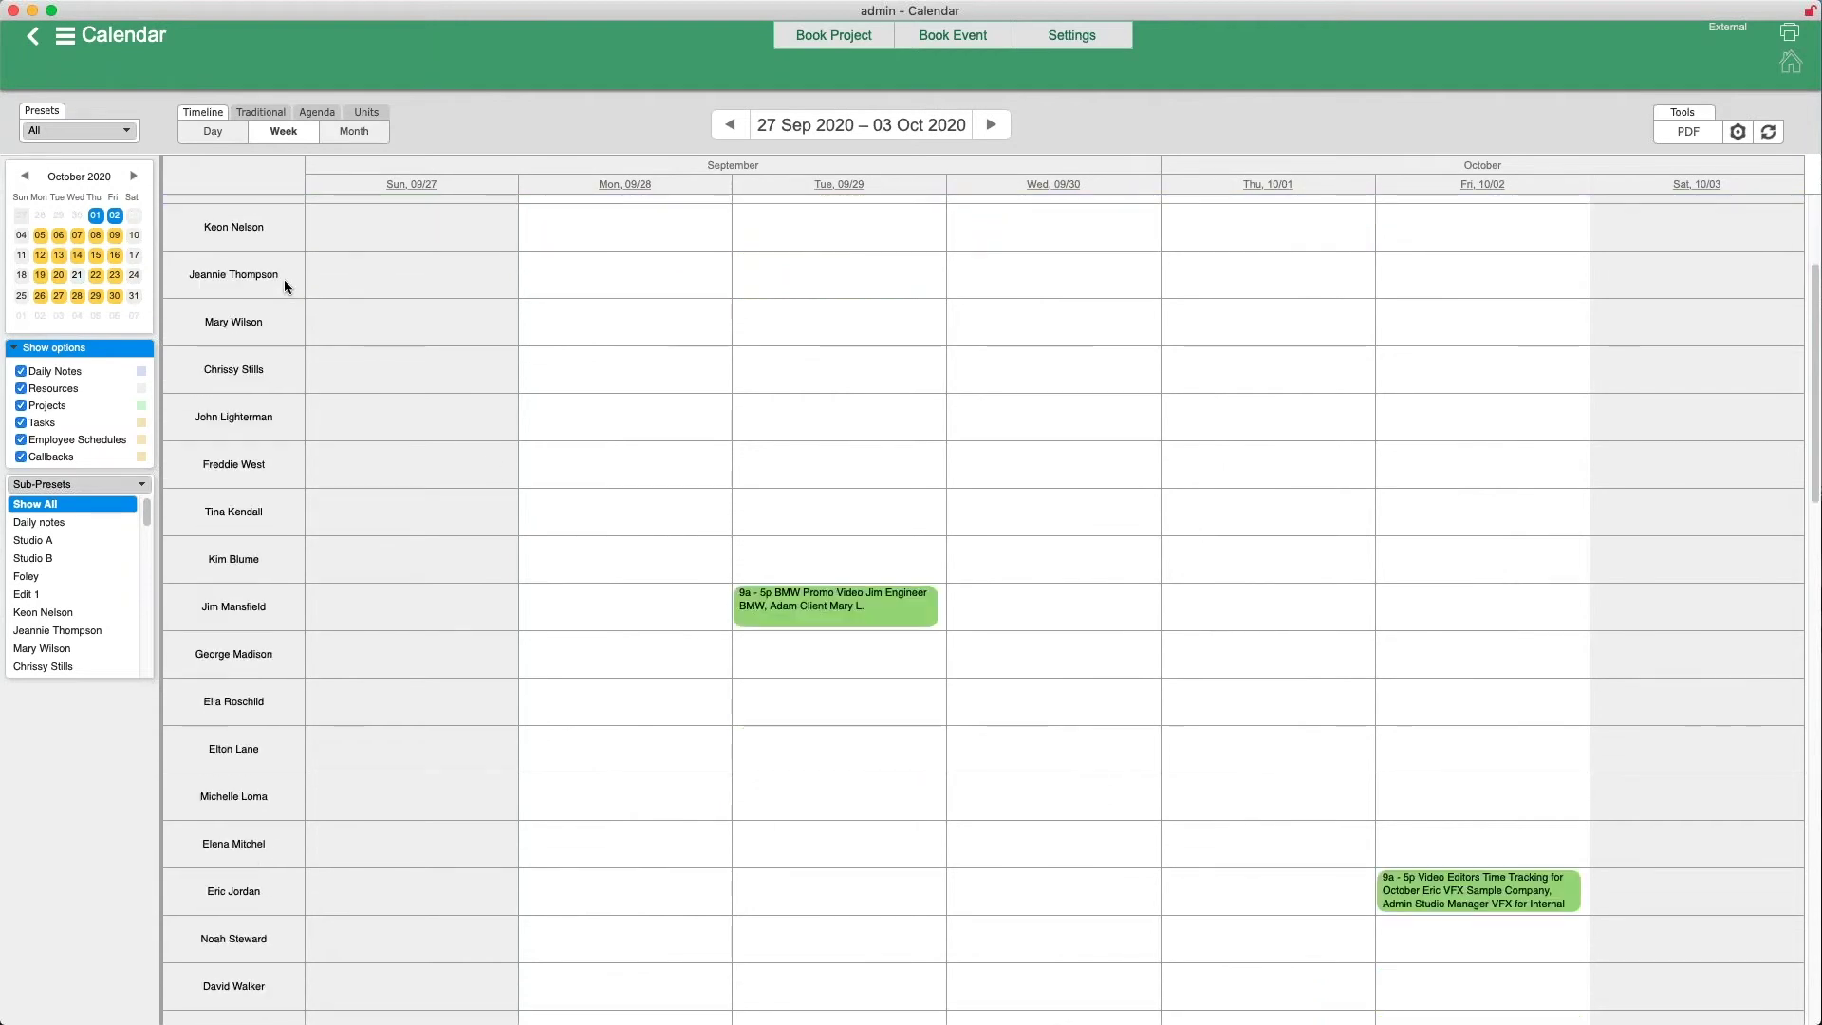
scroll(285, 285, "down", 7)
scroll(284, 282, "down", 10)
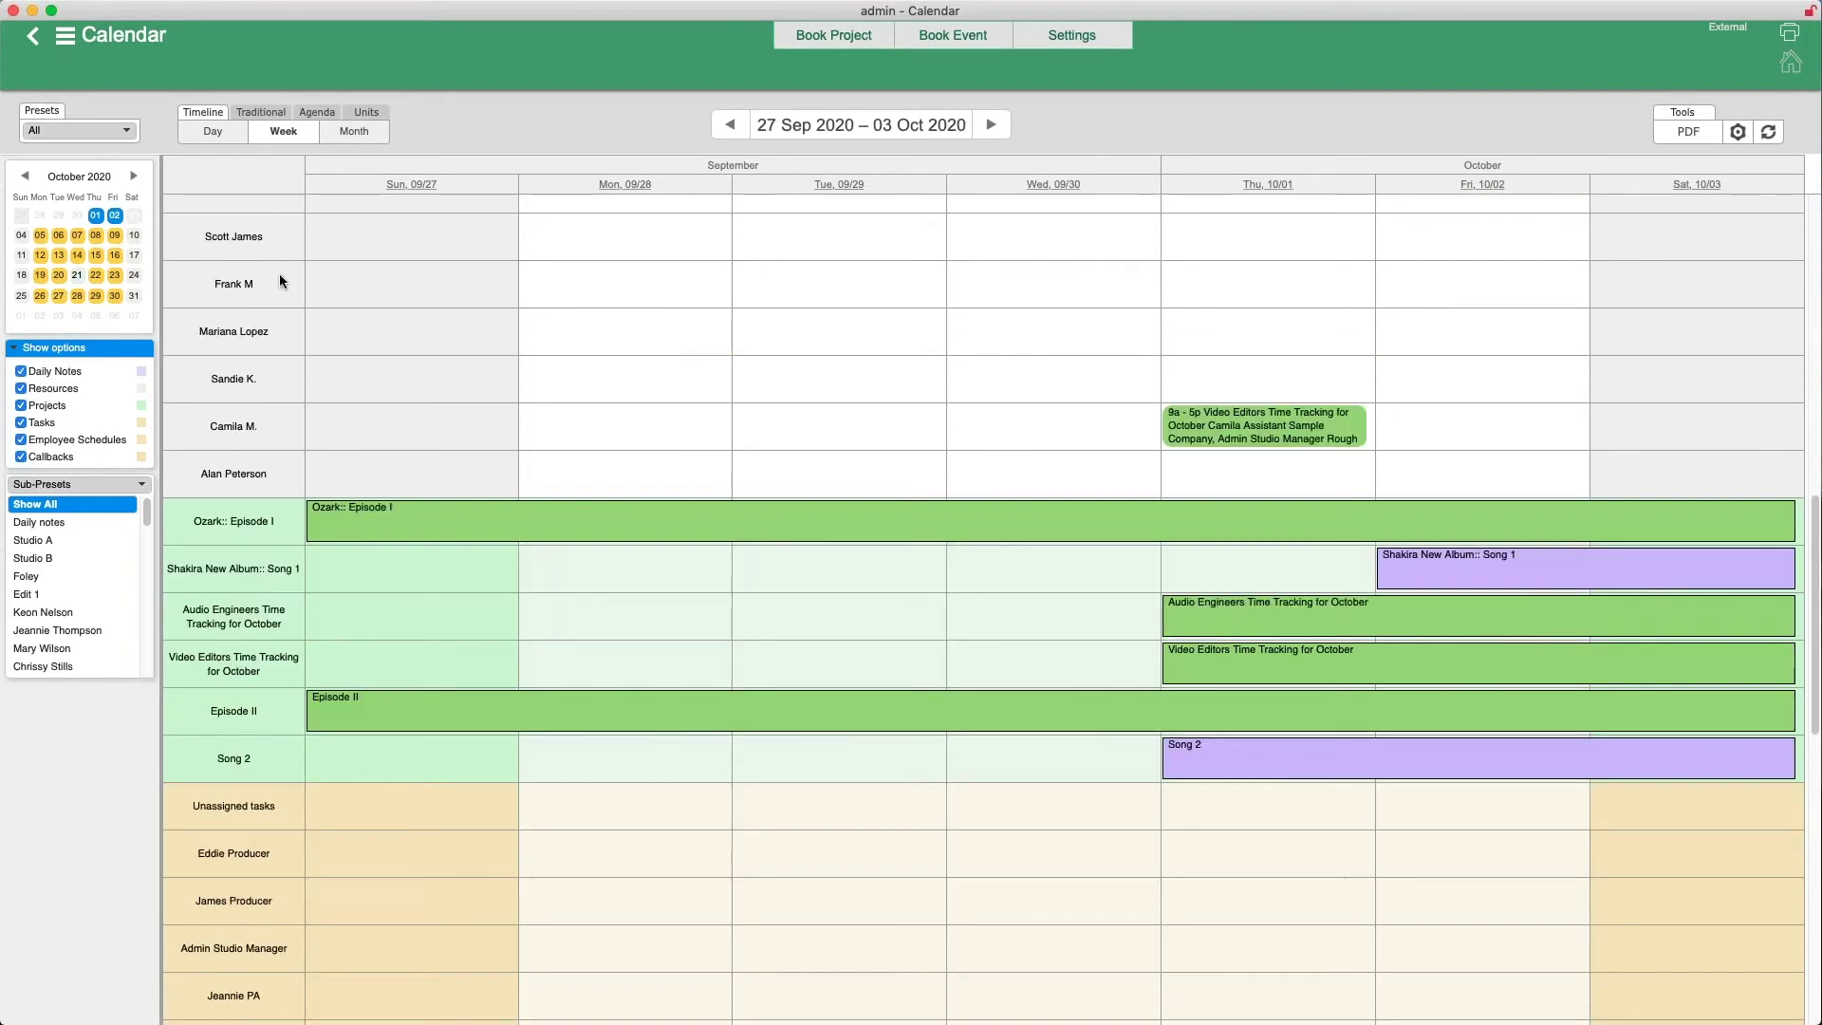
scroll(293, 411, "down", 3)
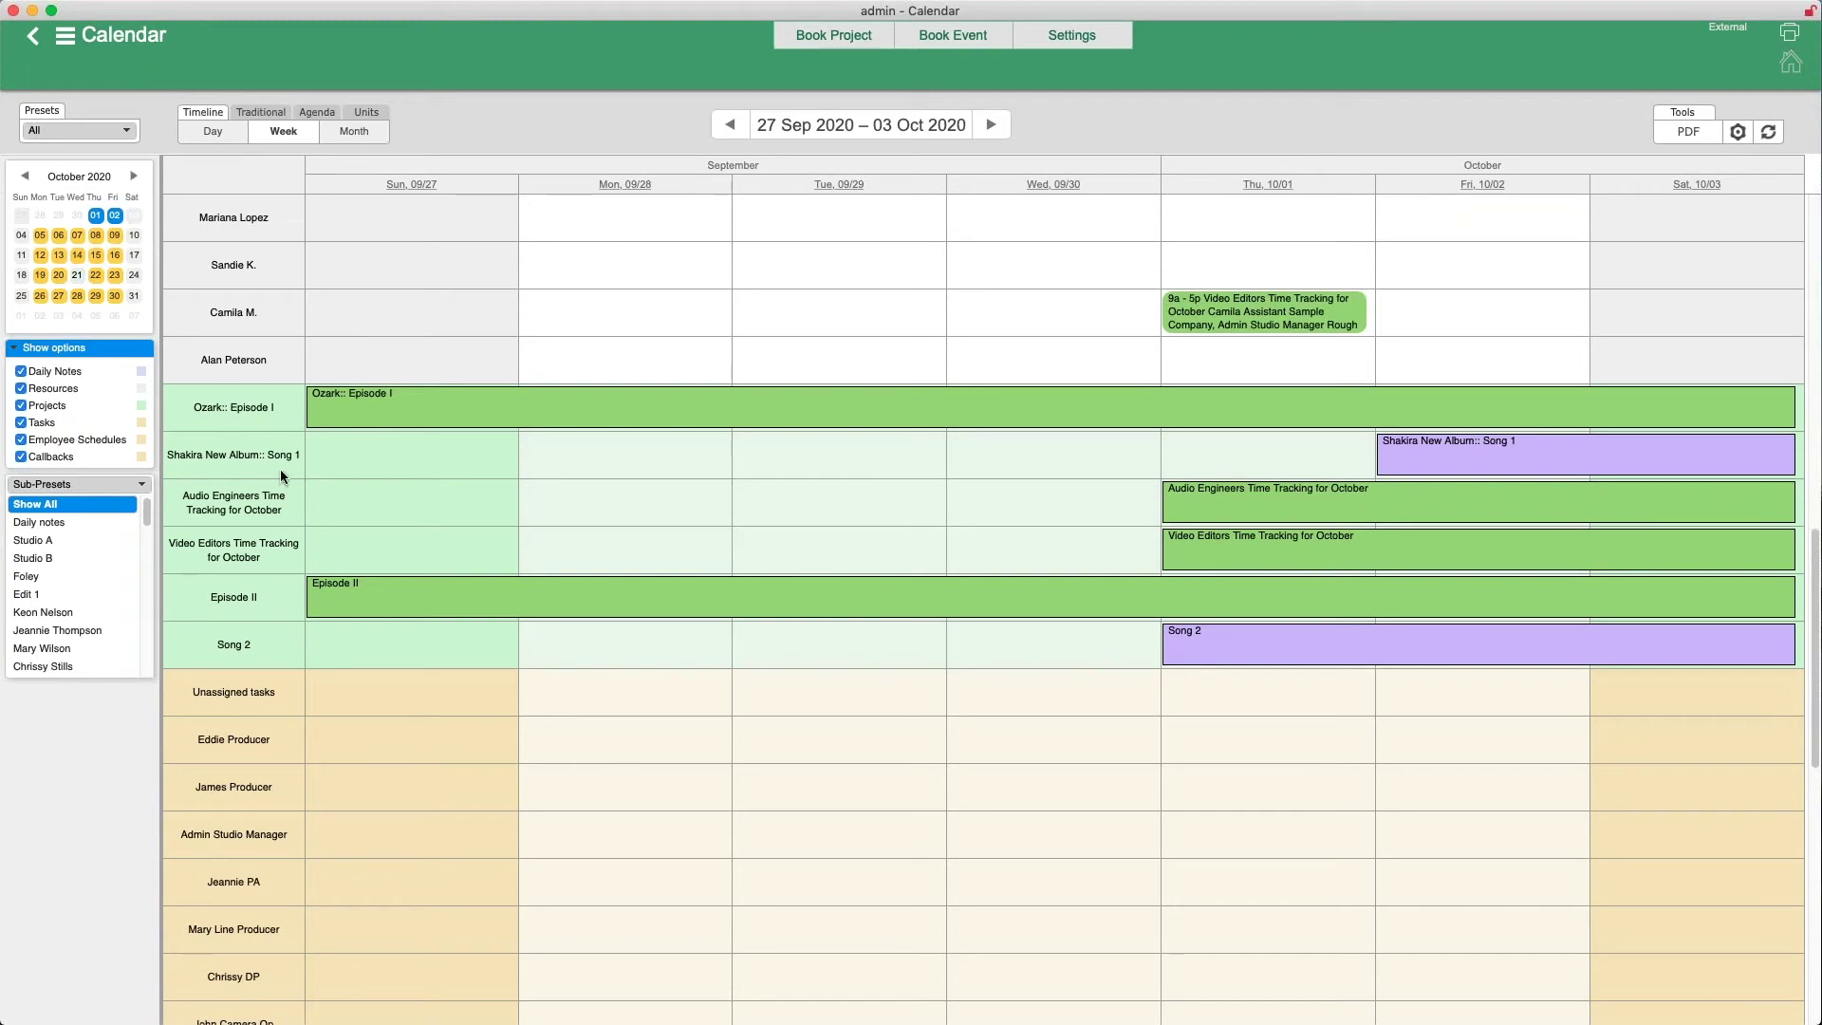
scroll(260, 408, "down", 10)
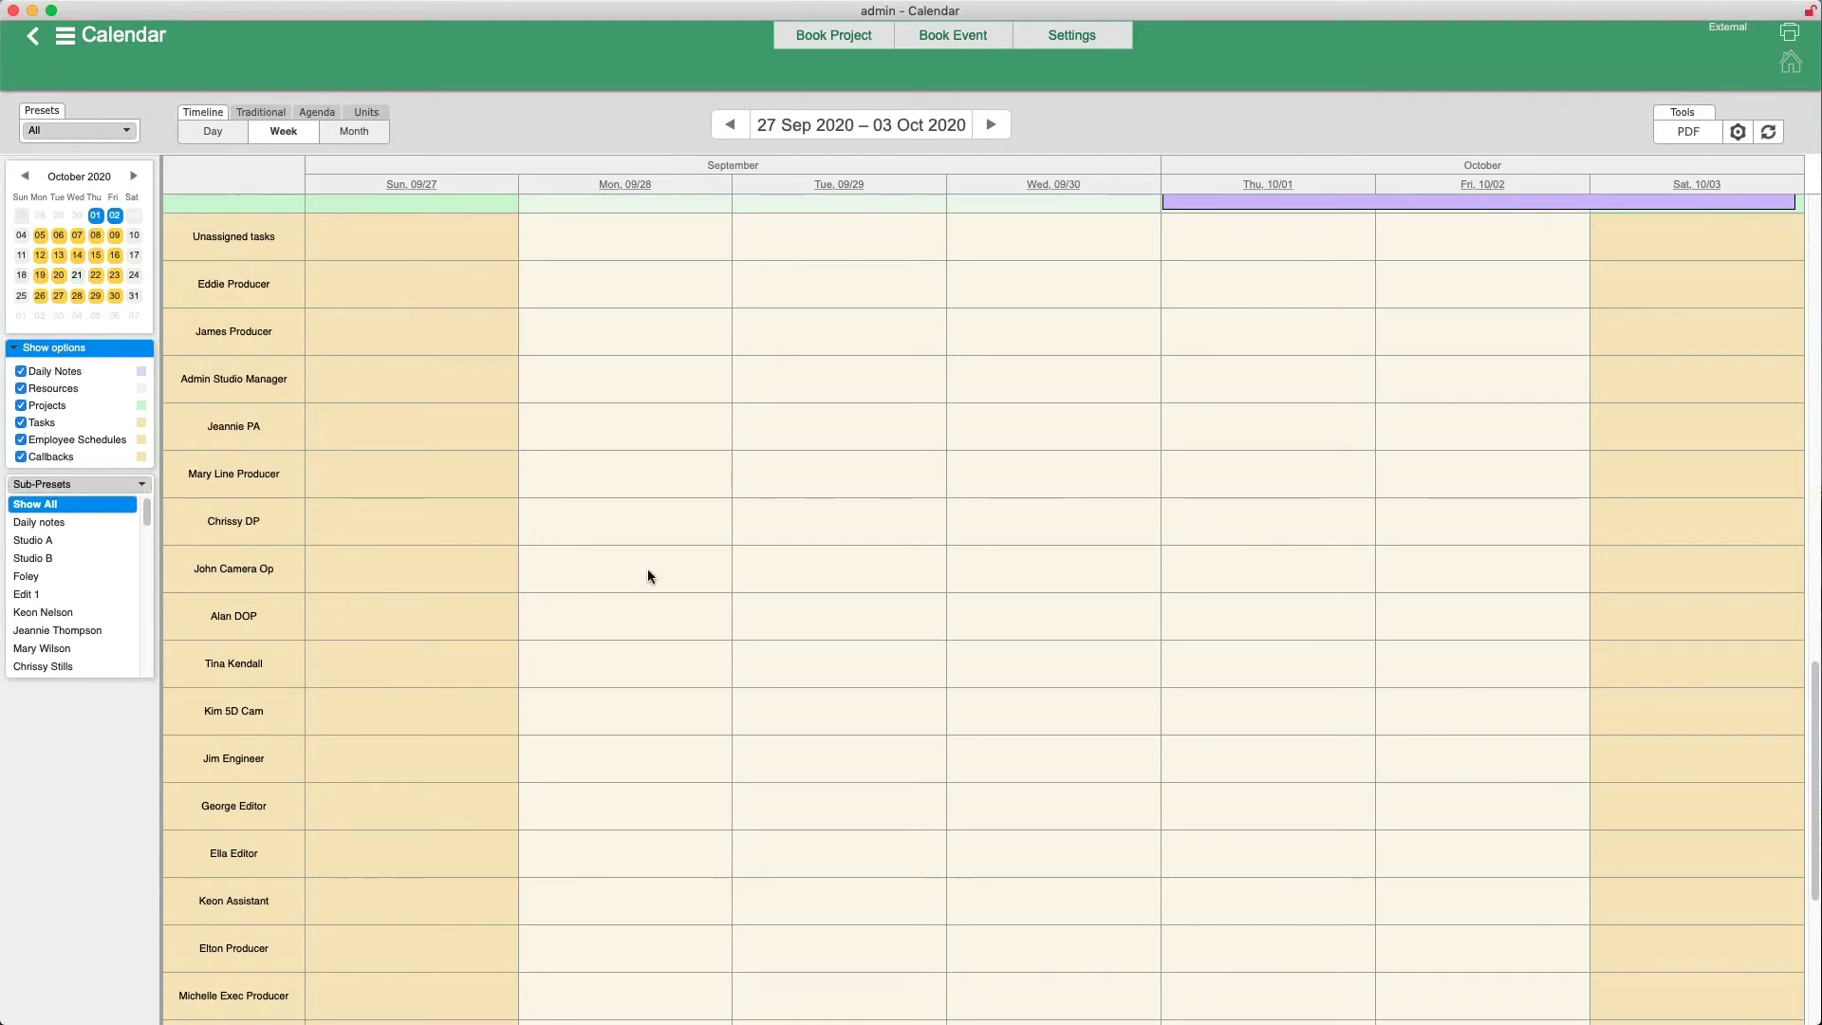
View October 2020 as a month in the Traditional calendar layout
left_click(261, 112)
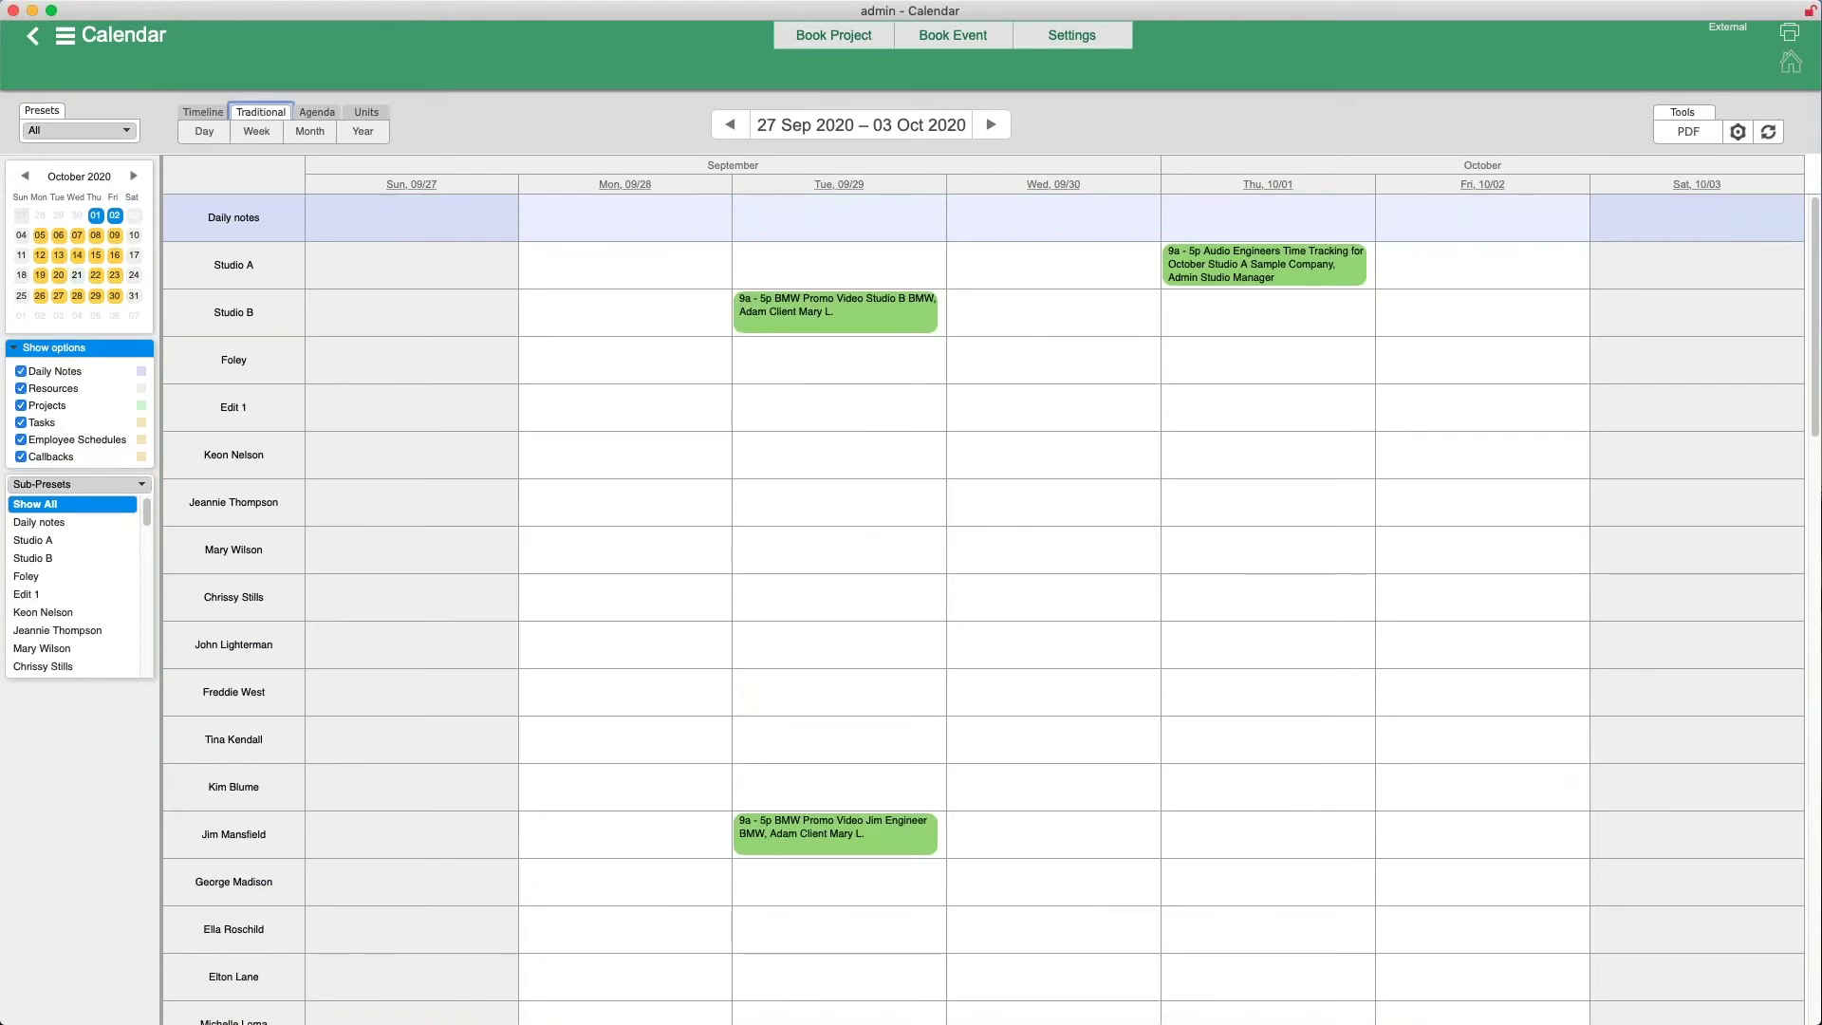
left_click(310, 131)
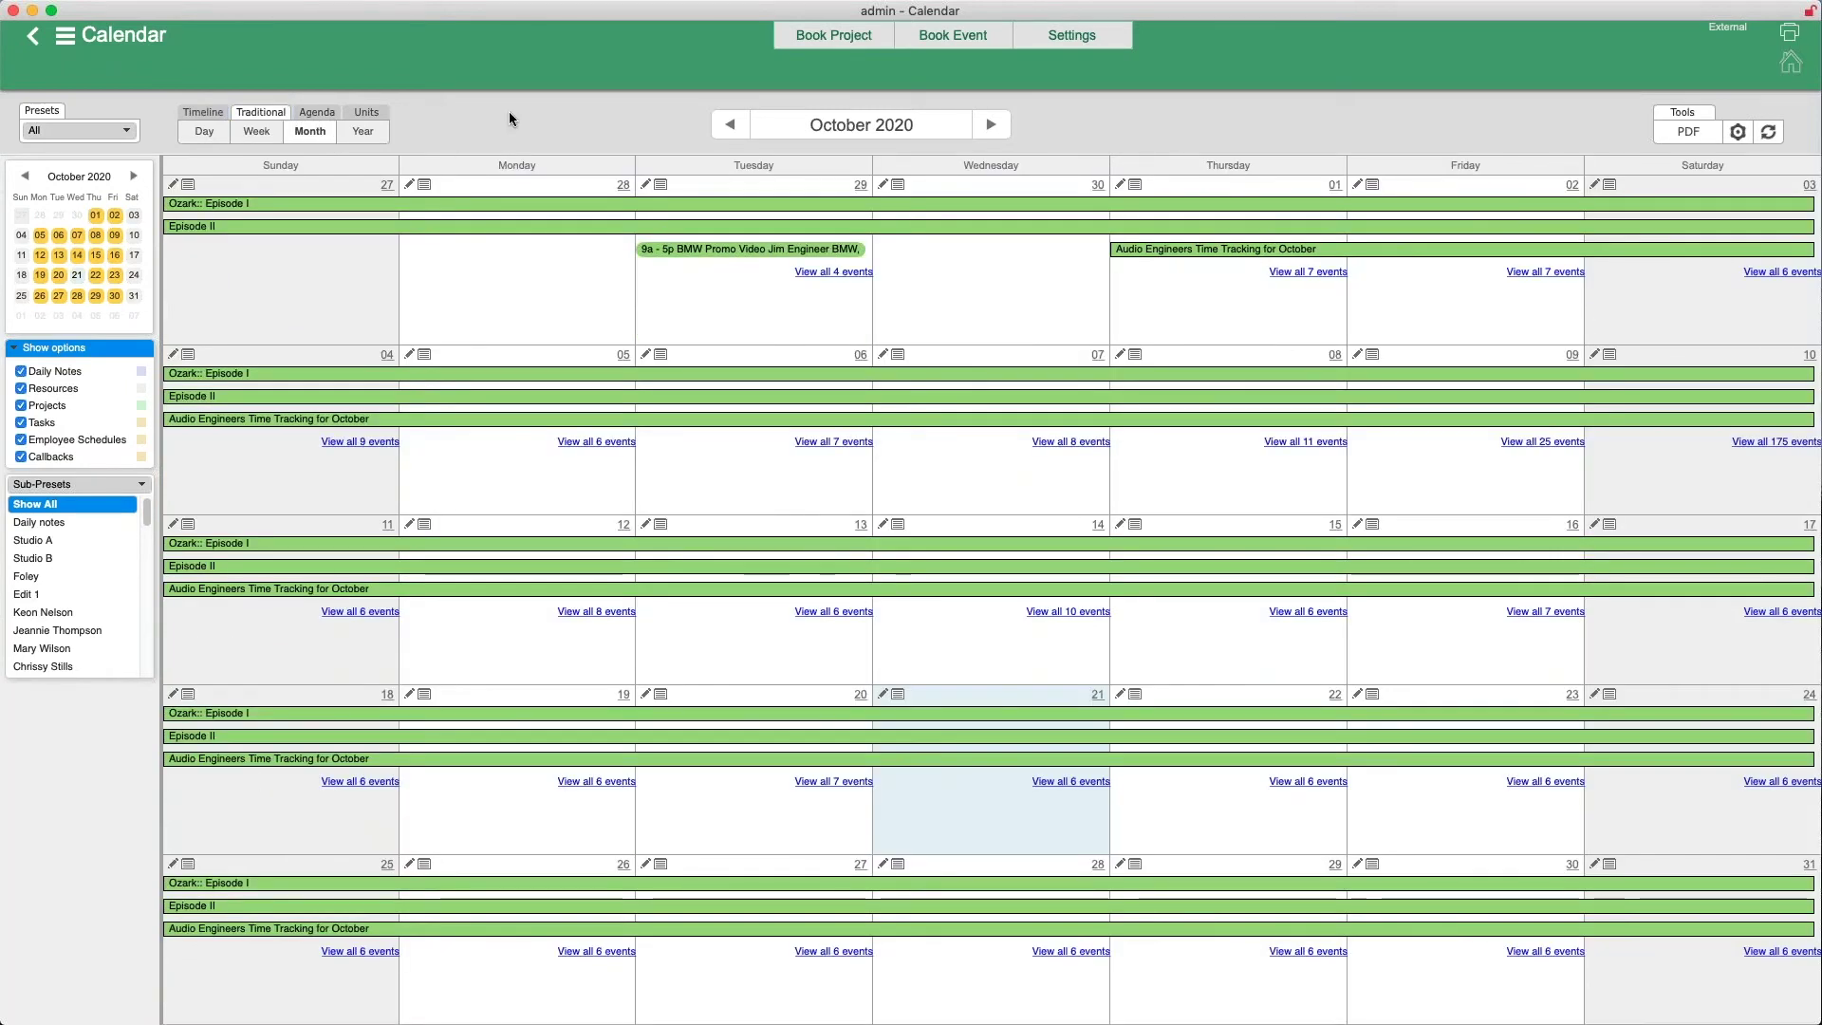
mouse_move(764, 381)
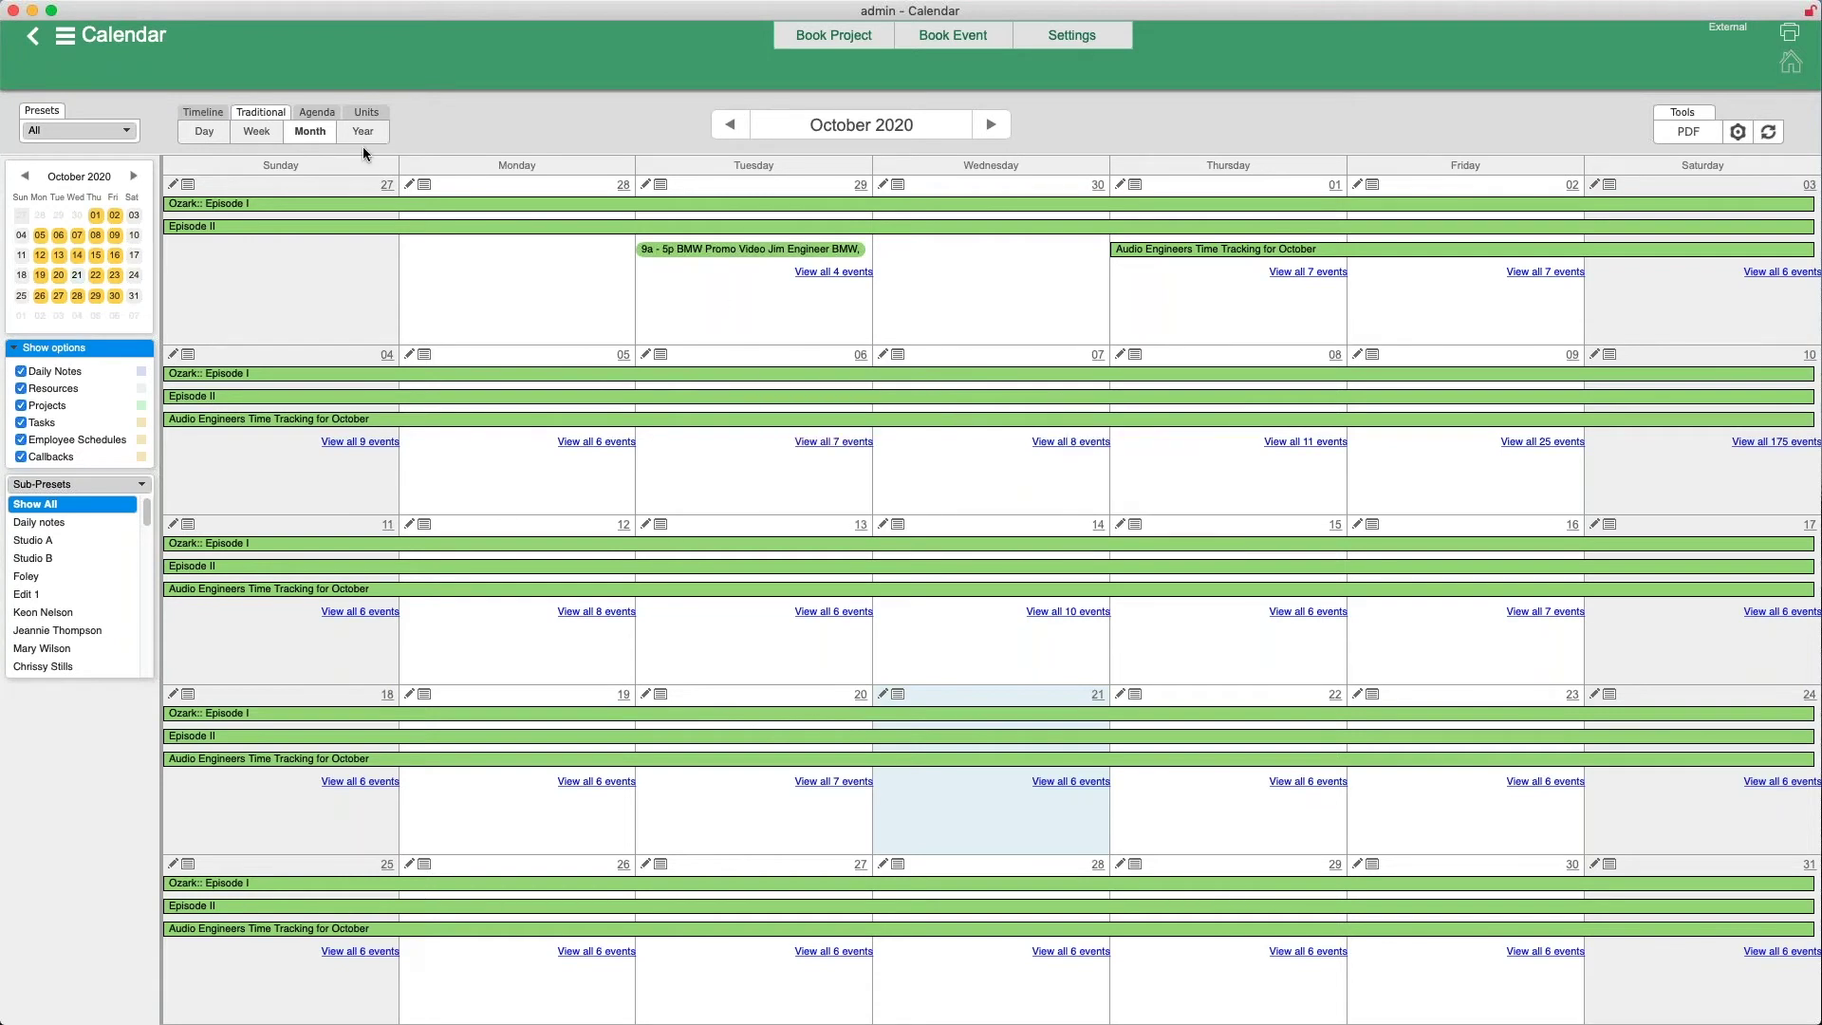
Return to the Timeline layout, filter it with the Production Crew preset and show the current week
left_click(203, 112)
left_click(133, 133)
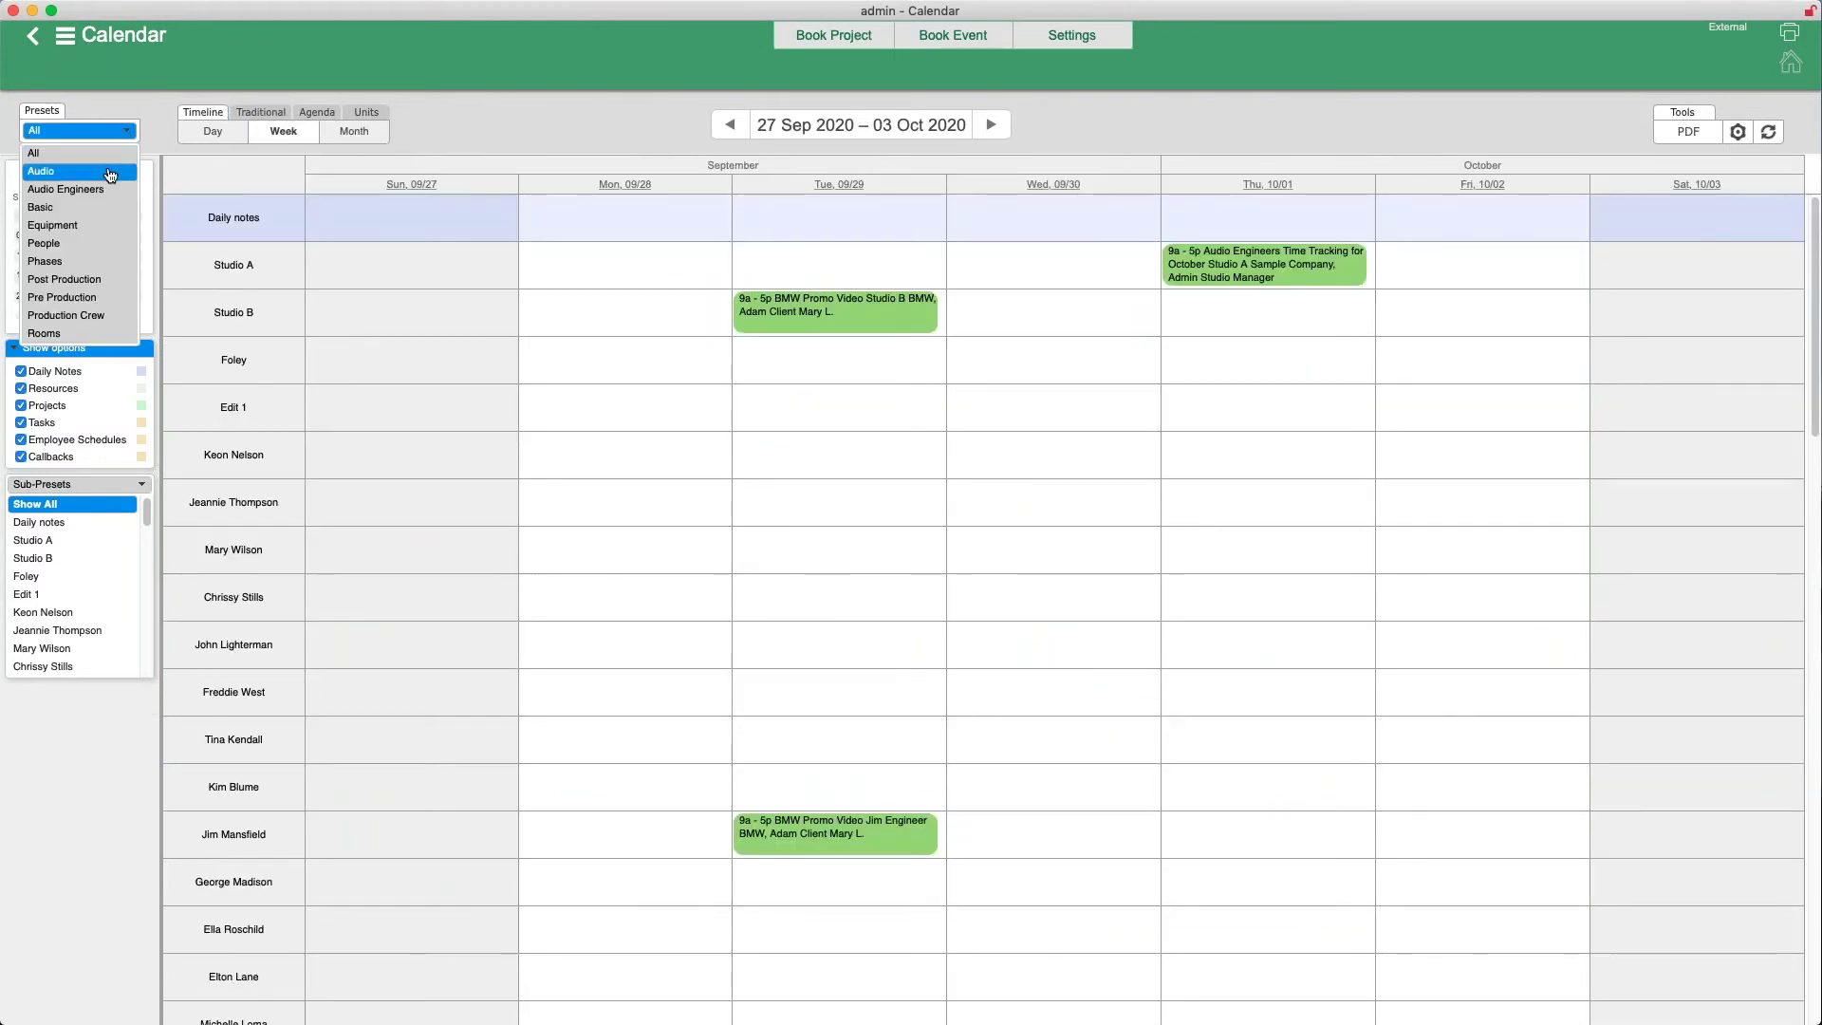
left_click(103, 321)
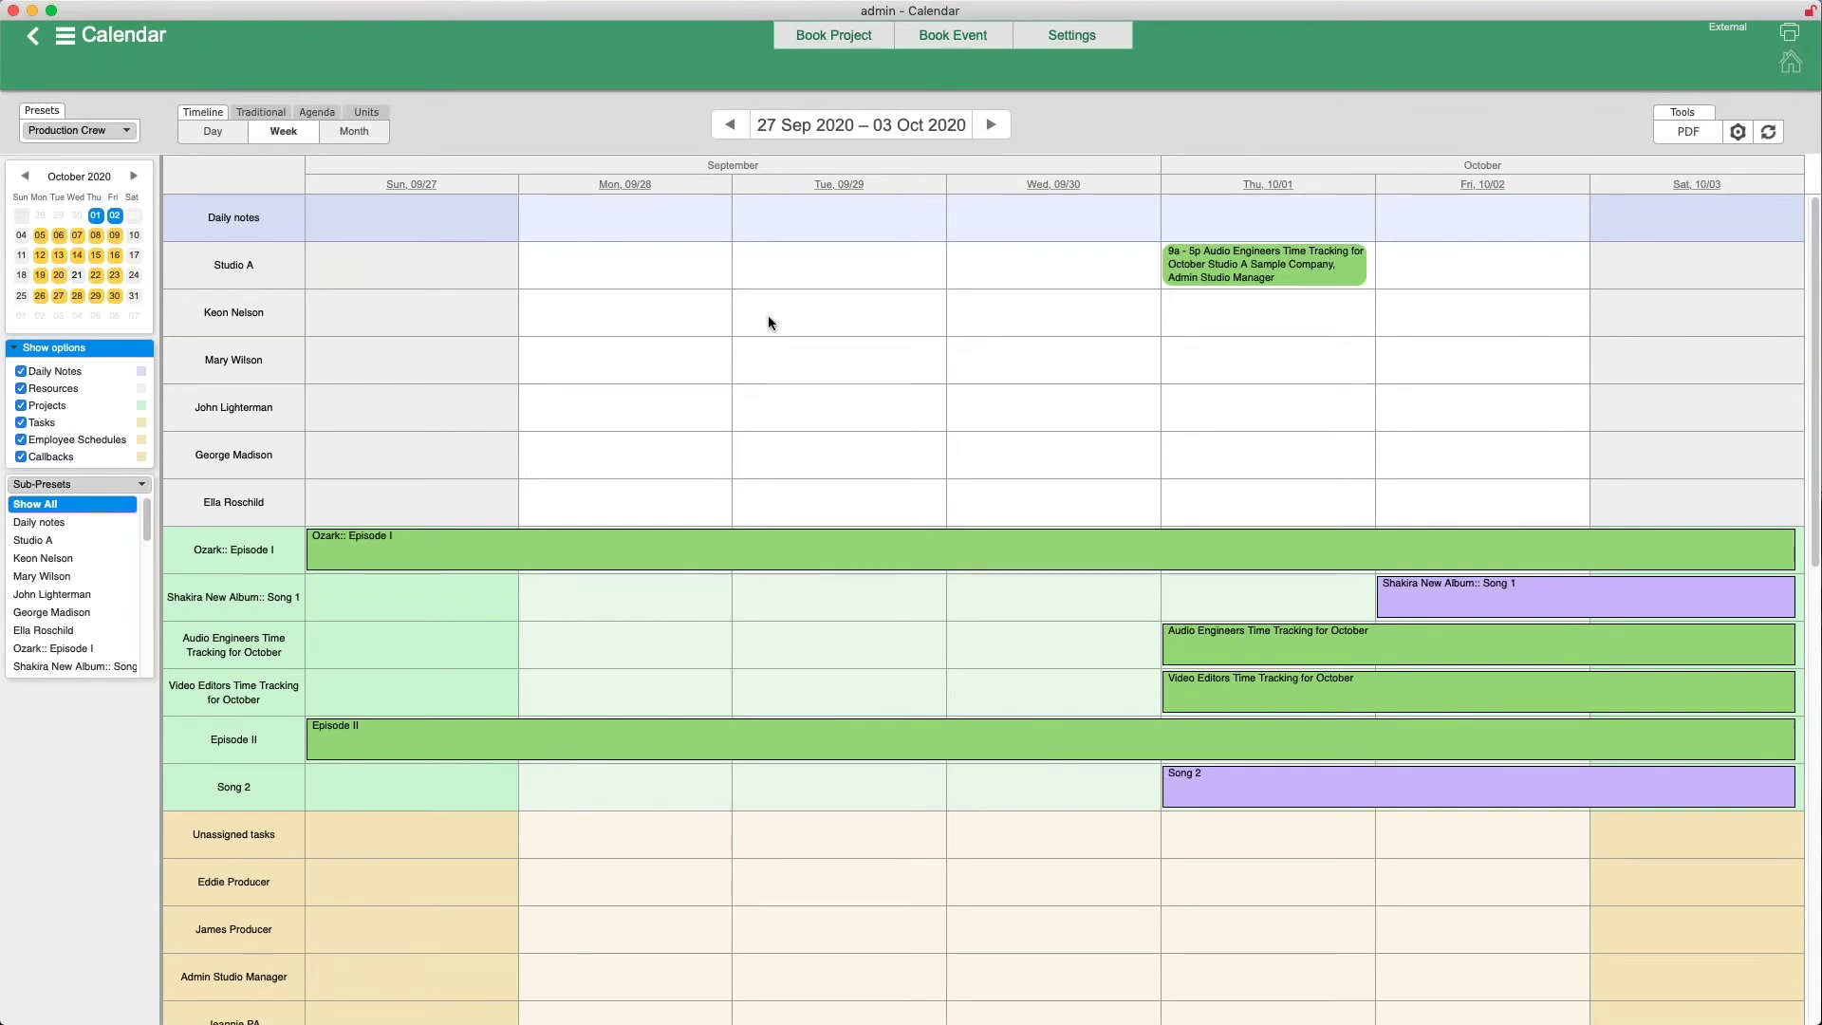
left_click(860, 133)
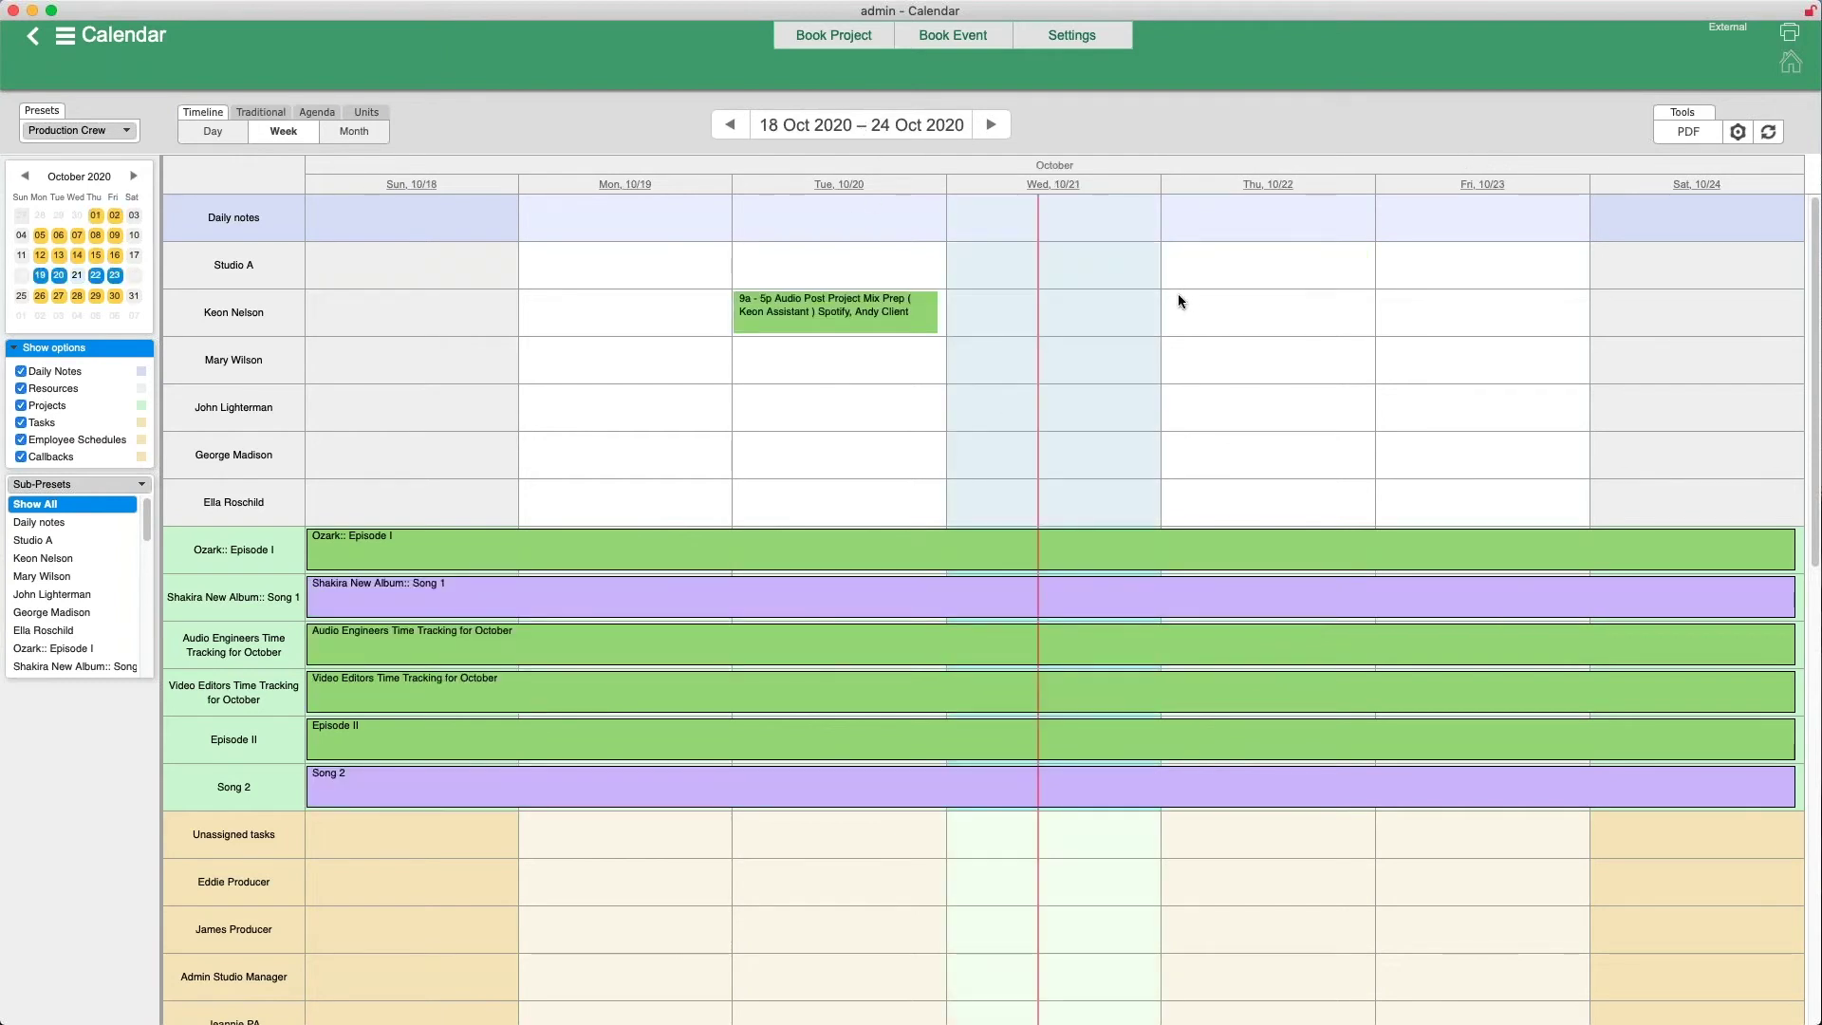
Book Studio A and the resource directly below it on Thu 10/22 to the existing BMW Promo Video project, returning to the calendar
double_click(1283, 314)
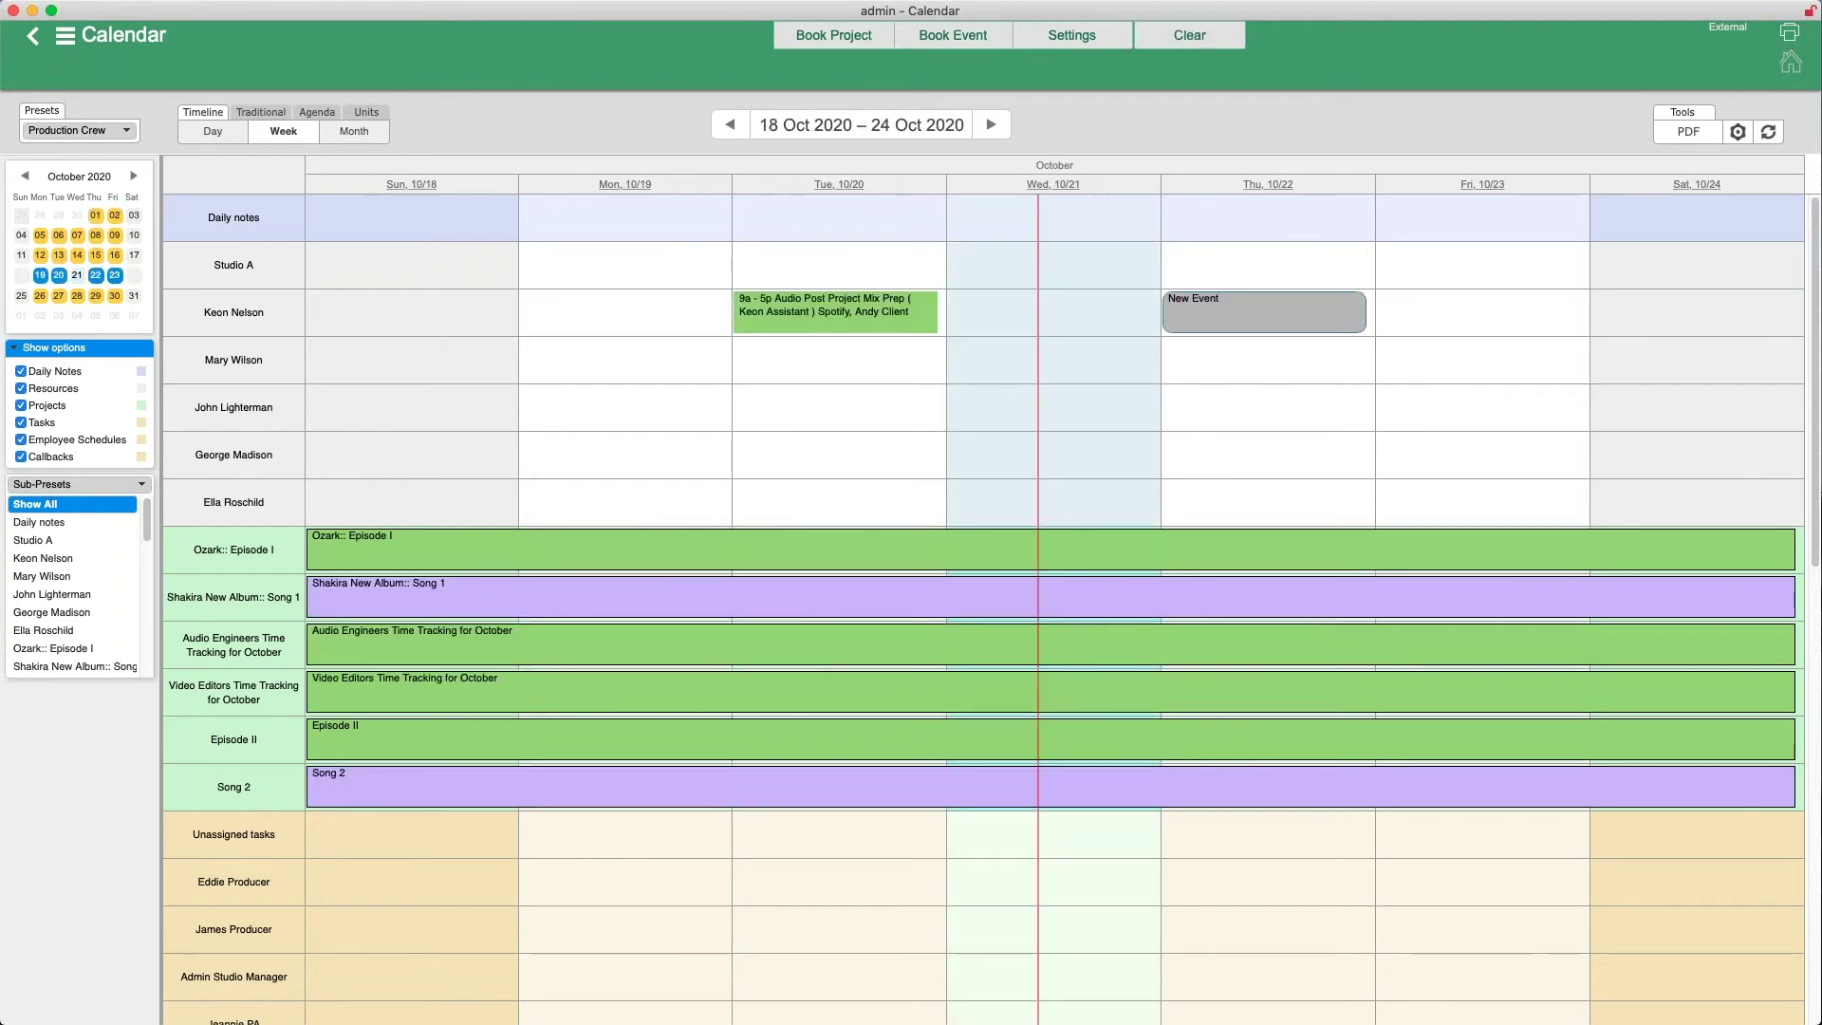
double_click(1176, 247)
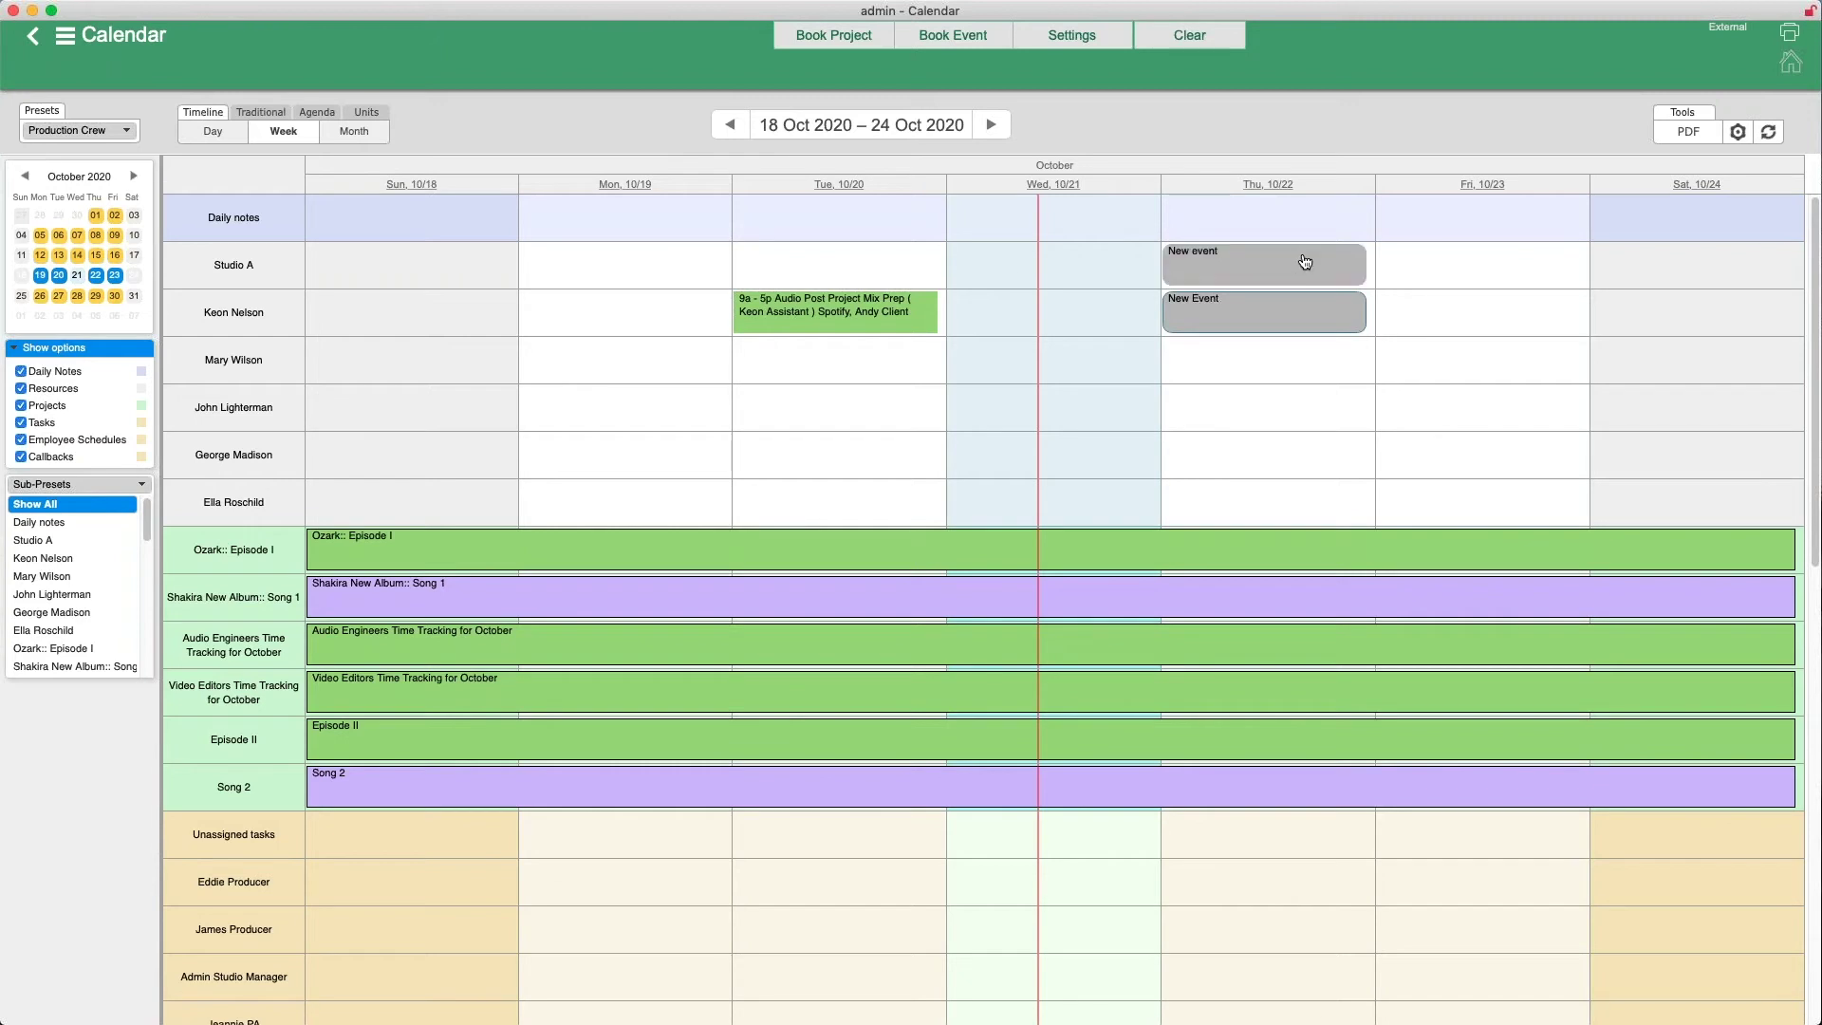
left_click(831, 34)
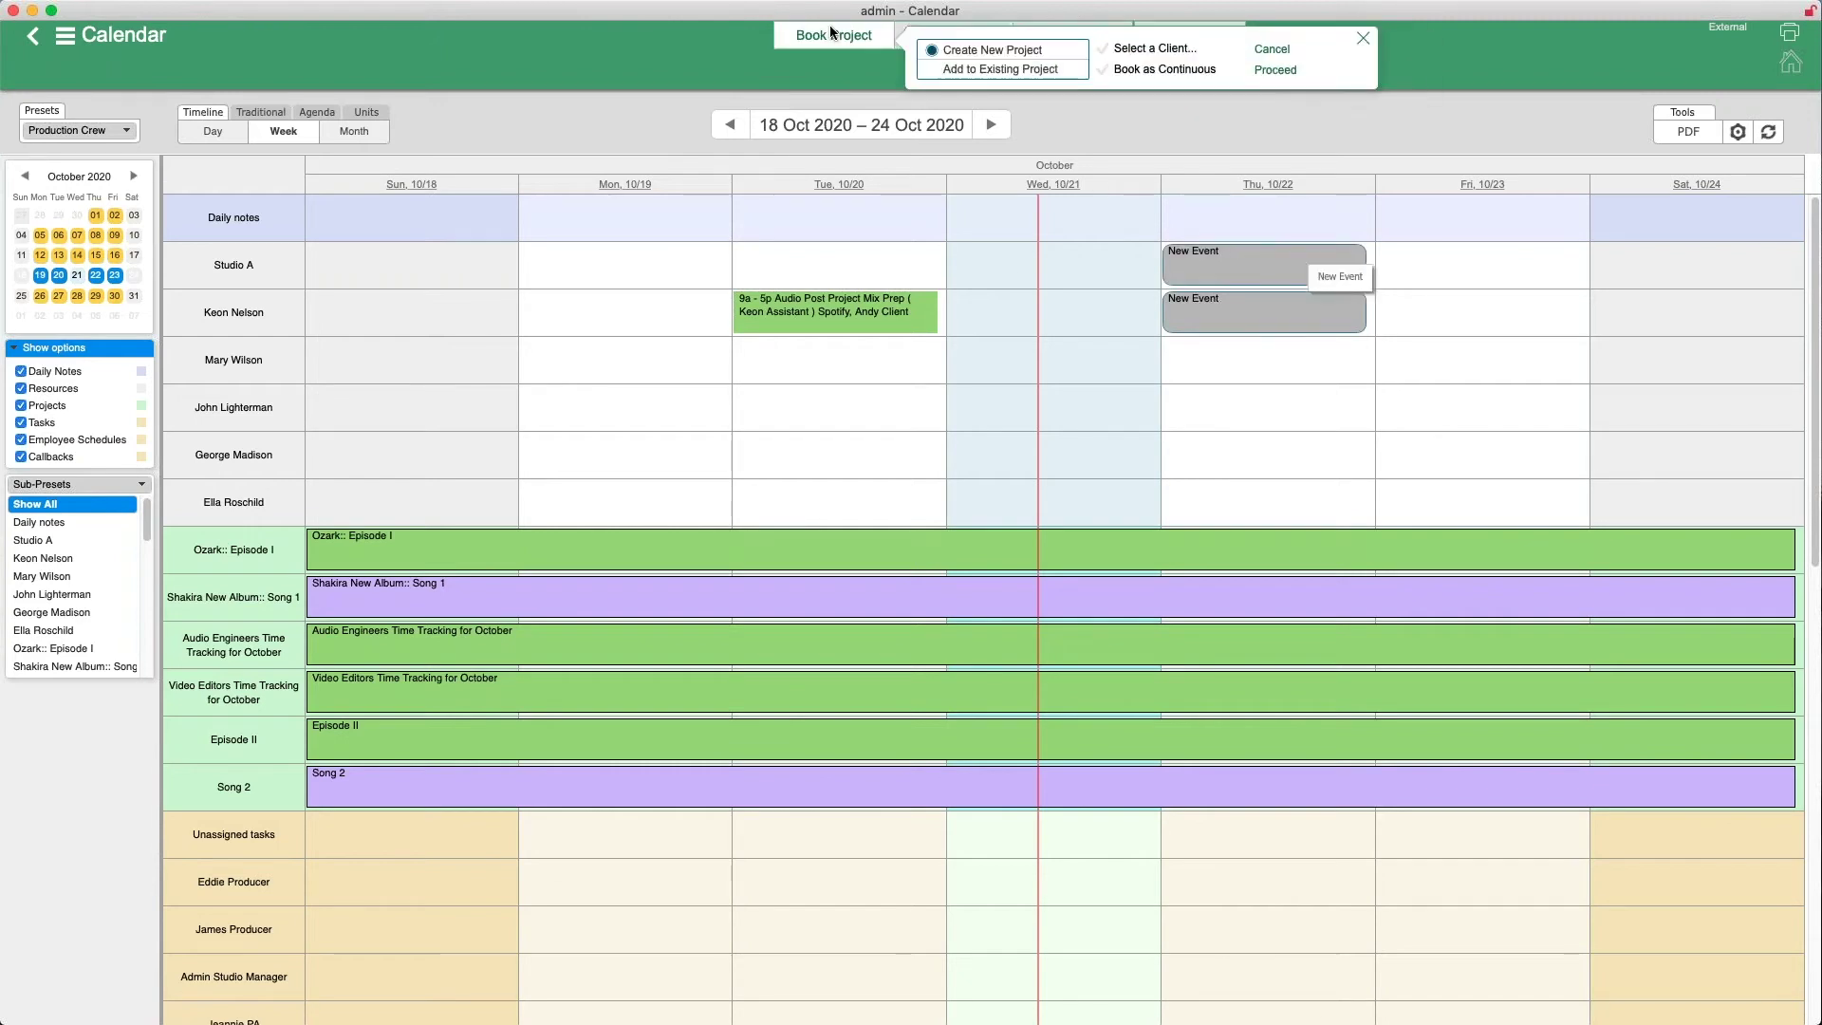
left_click(949, 52)
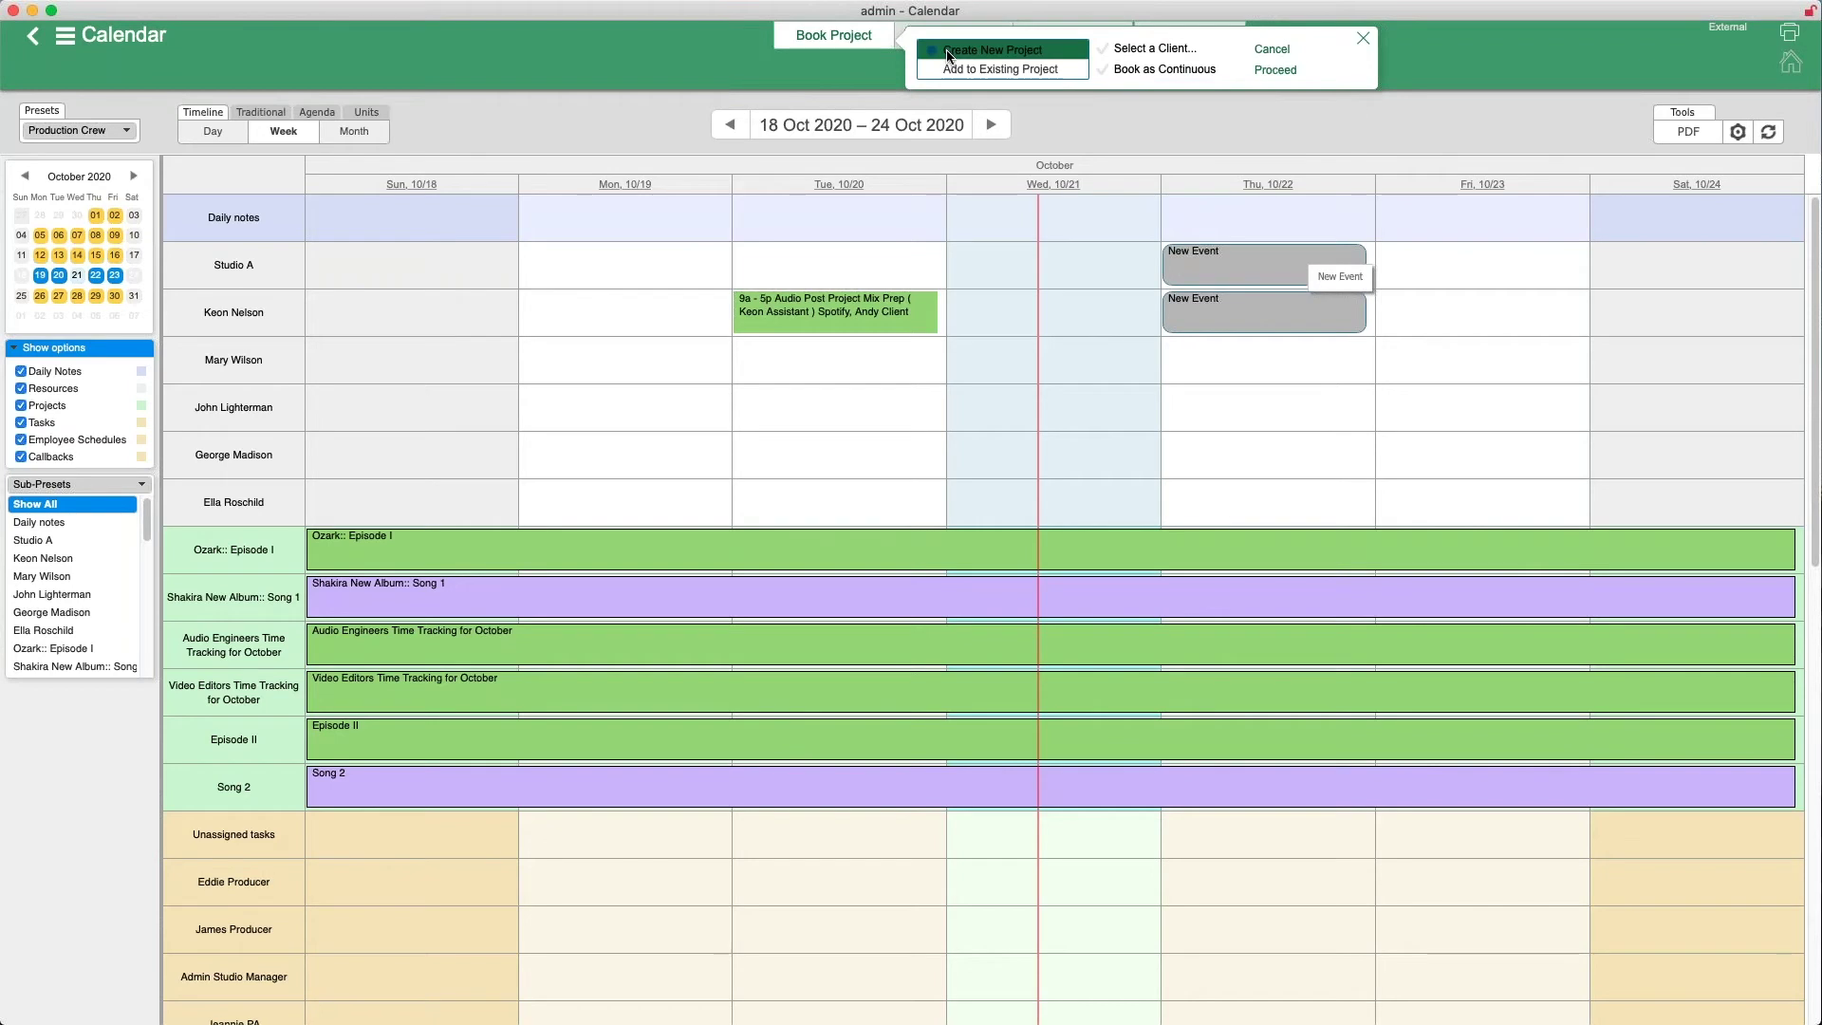
left_click(935, 70)
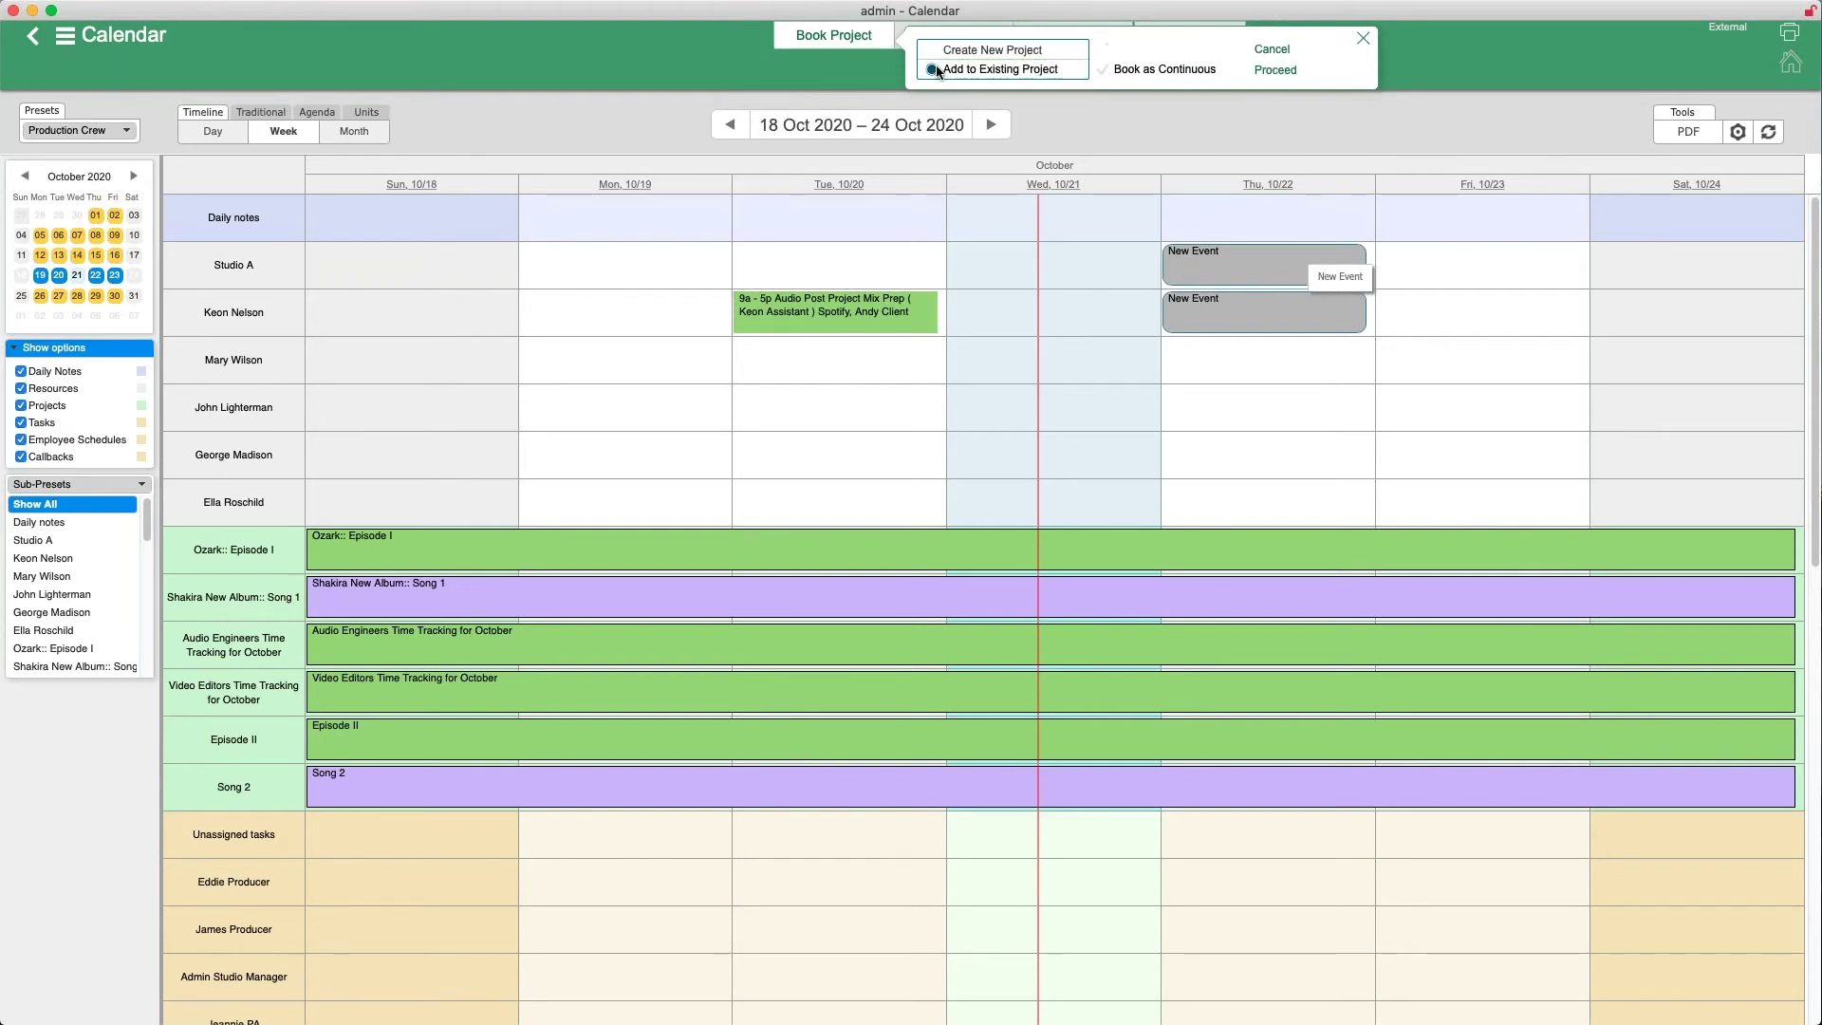
left_click(1270, 71)
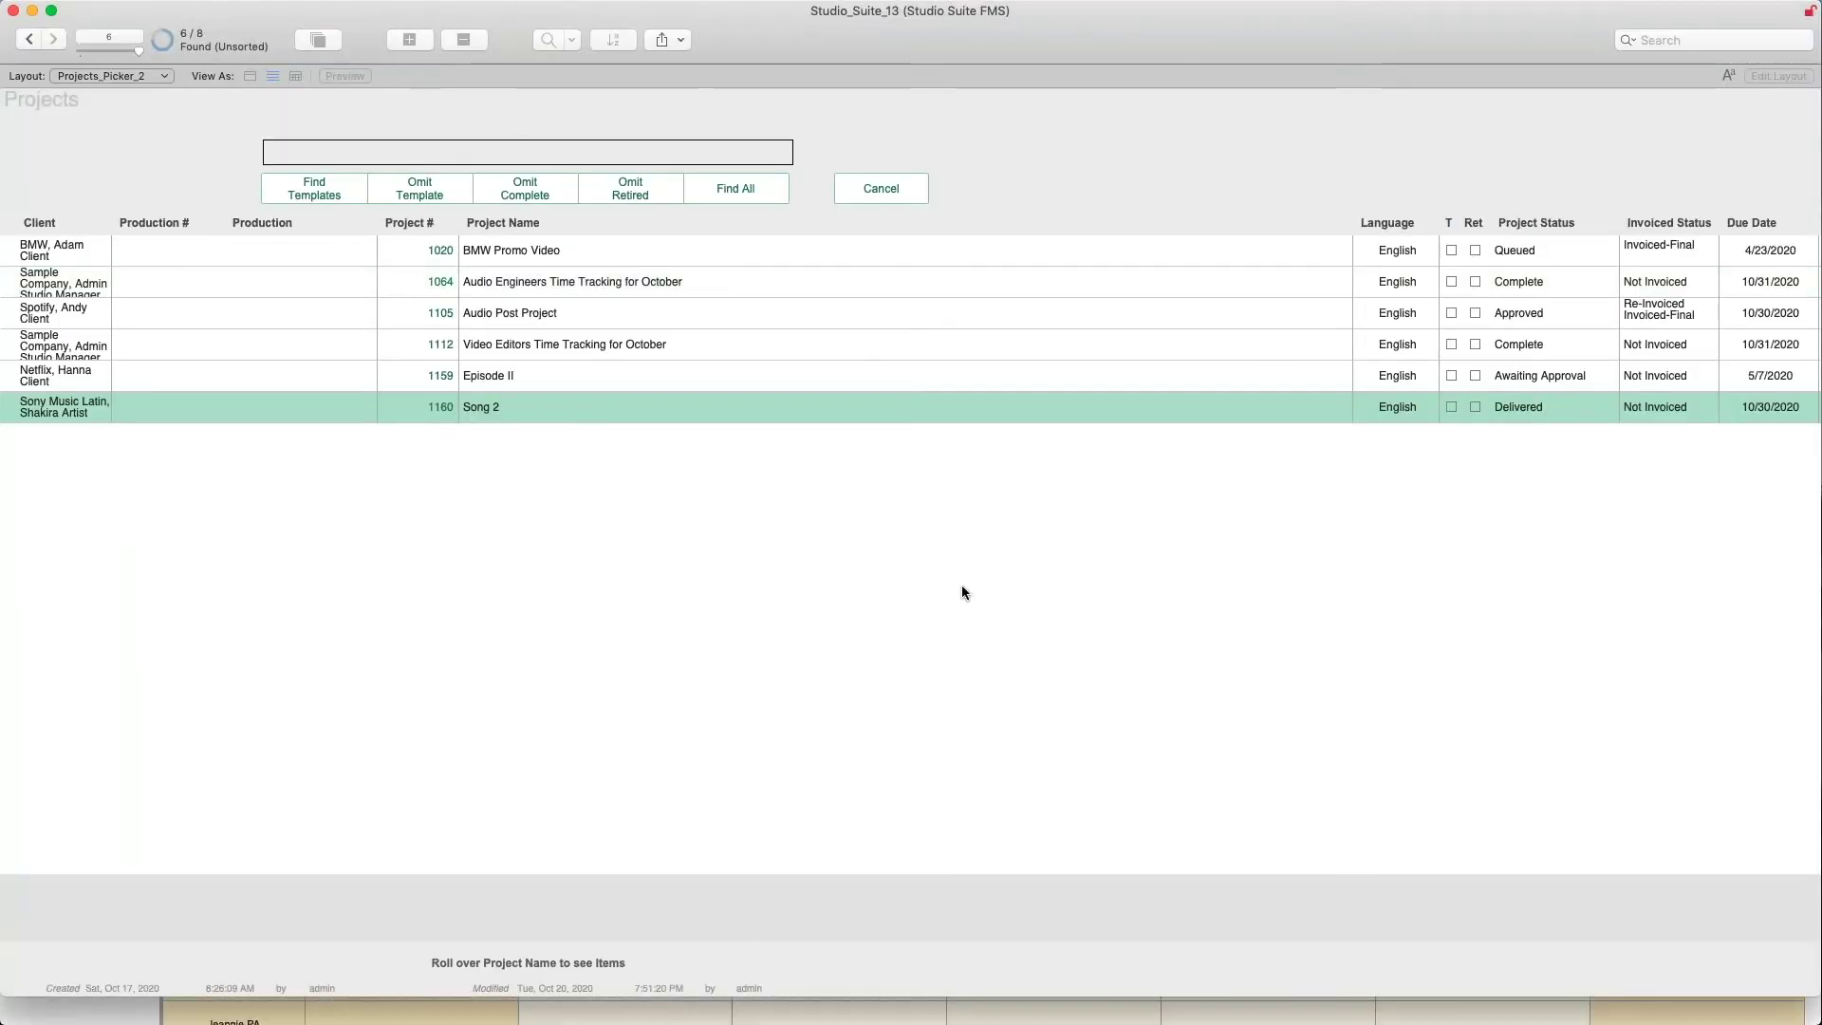
left_click(503, 248)
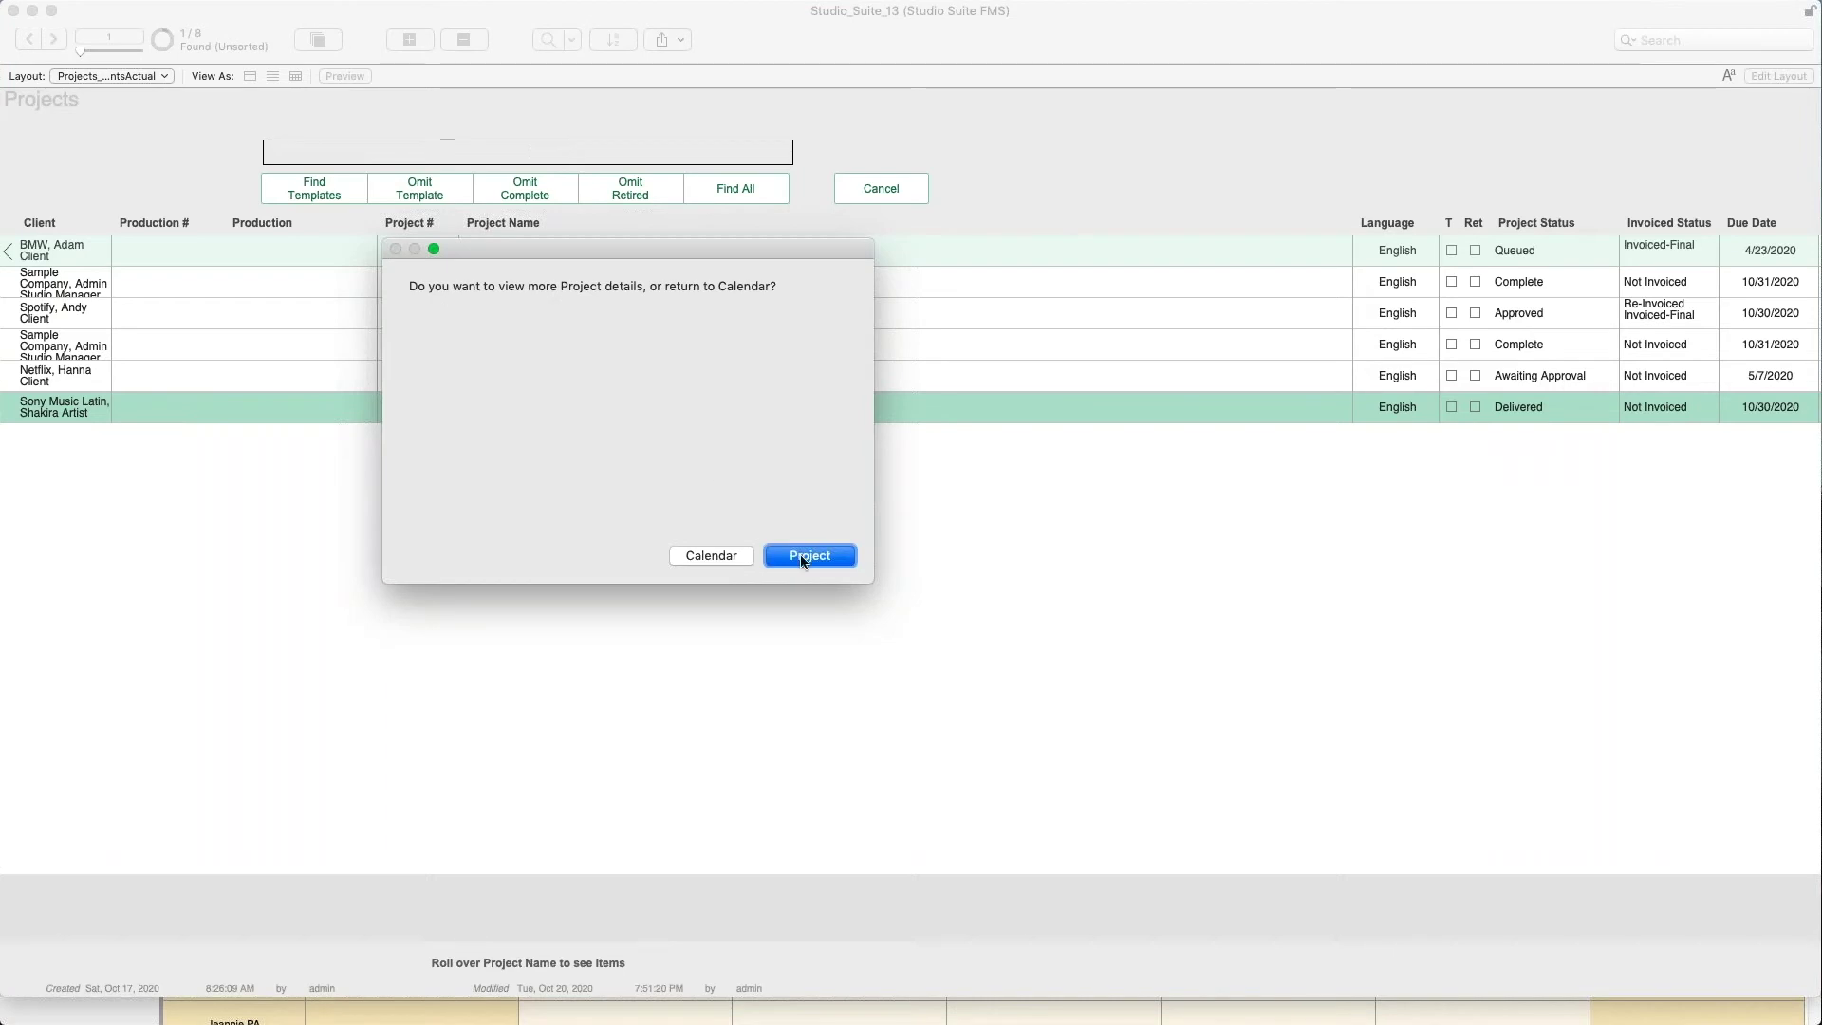
left_click(711, 556)
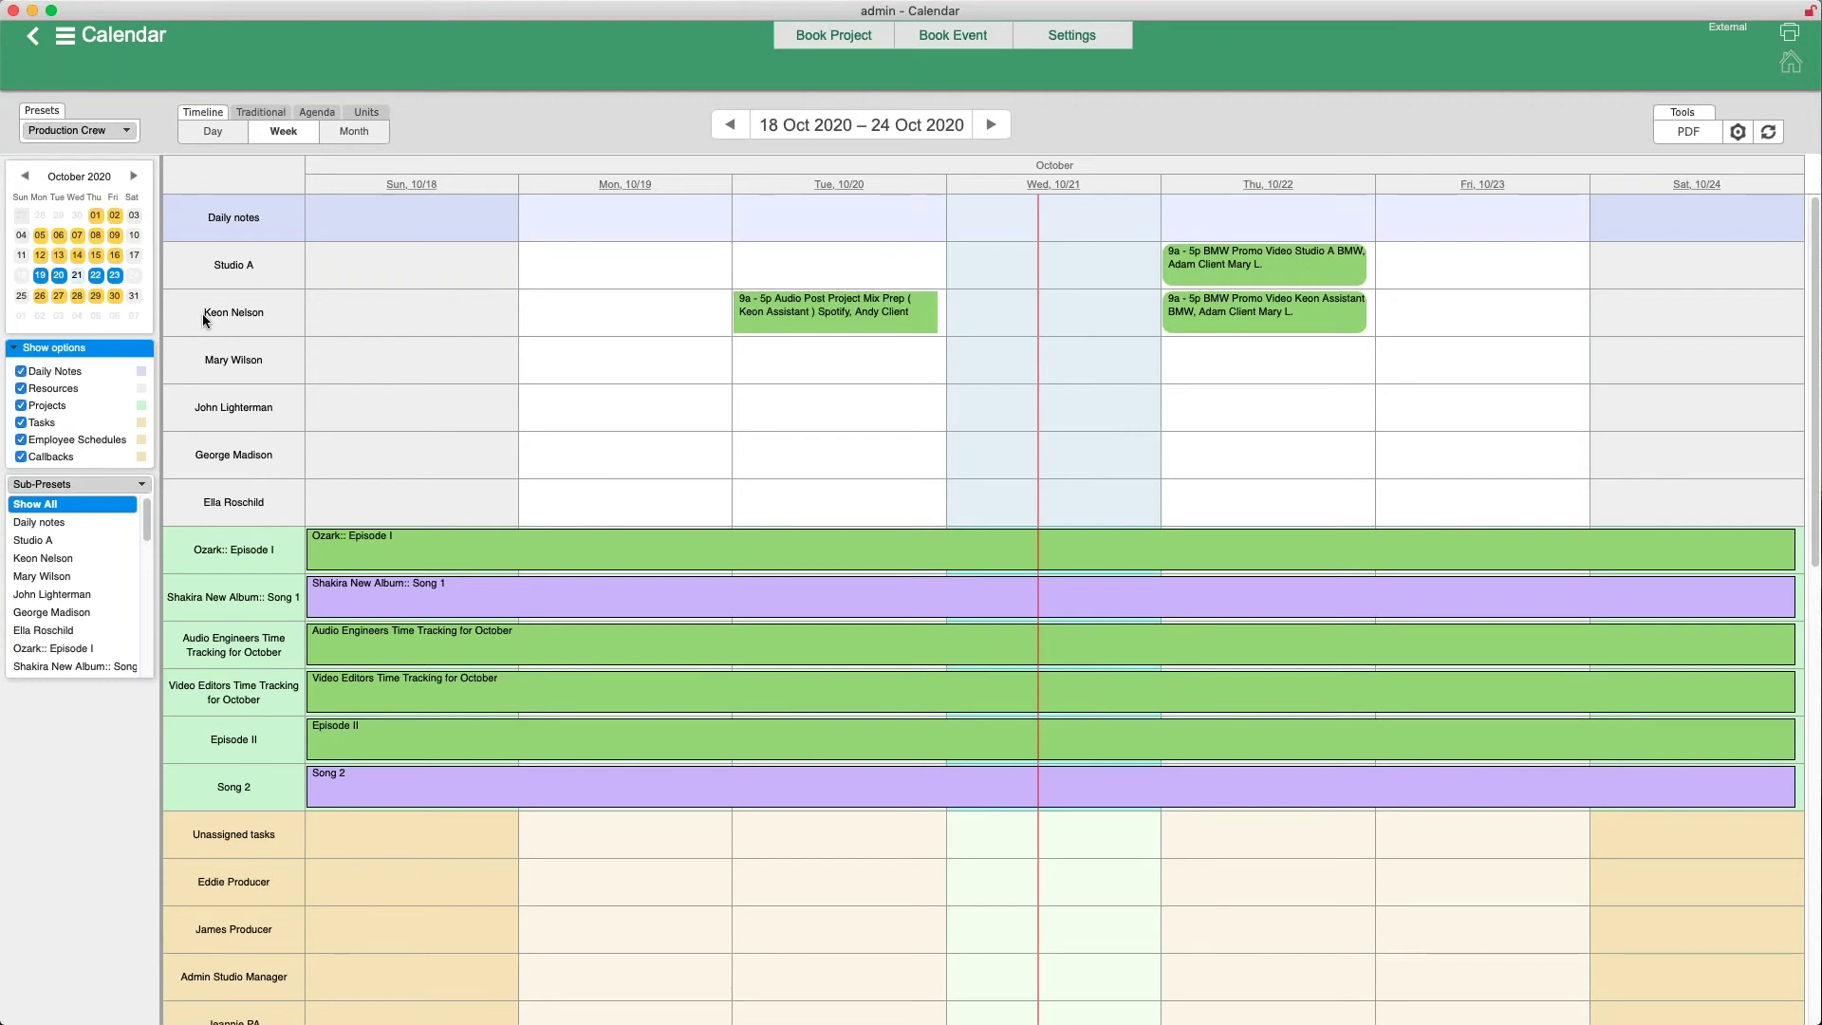
Create a task starting Thu 10/22 in the assistant's task row with the description "Collect NDS's from crew."
scroll(1177, 399, "down", 10)
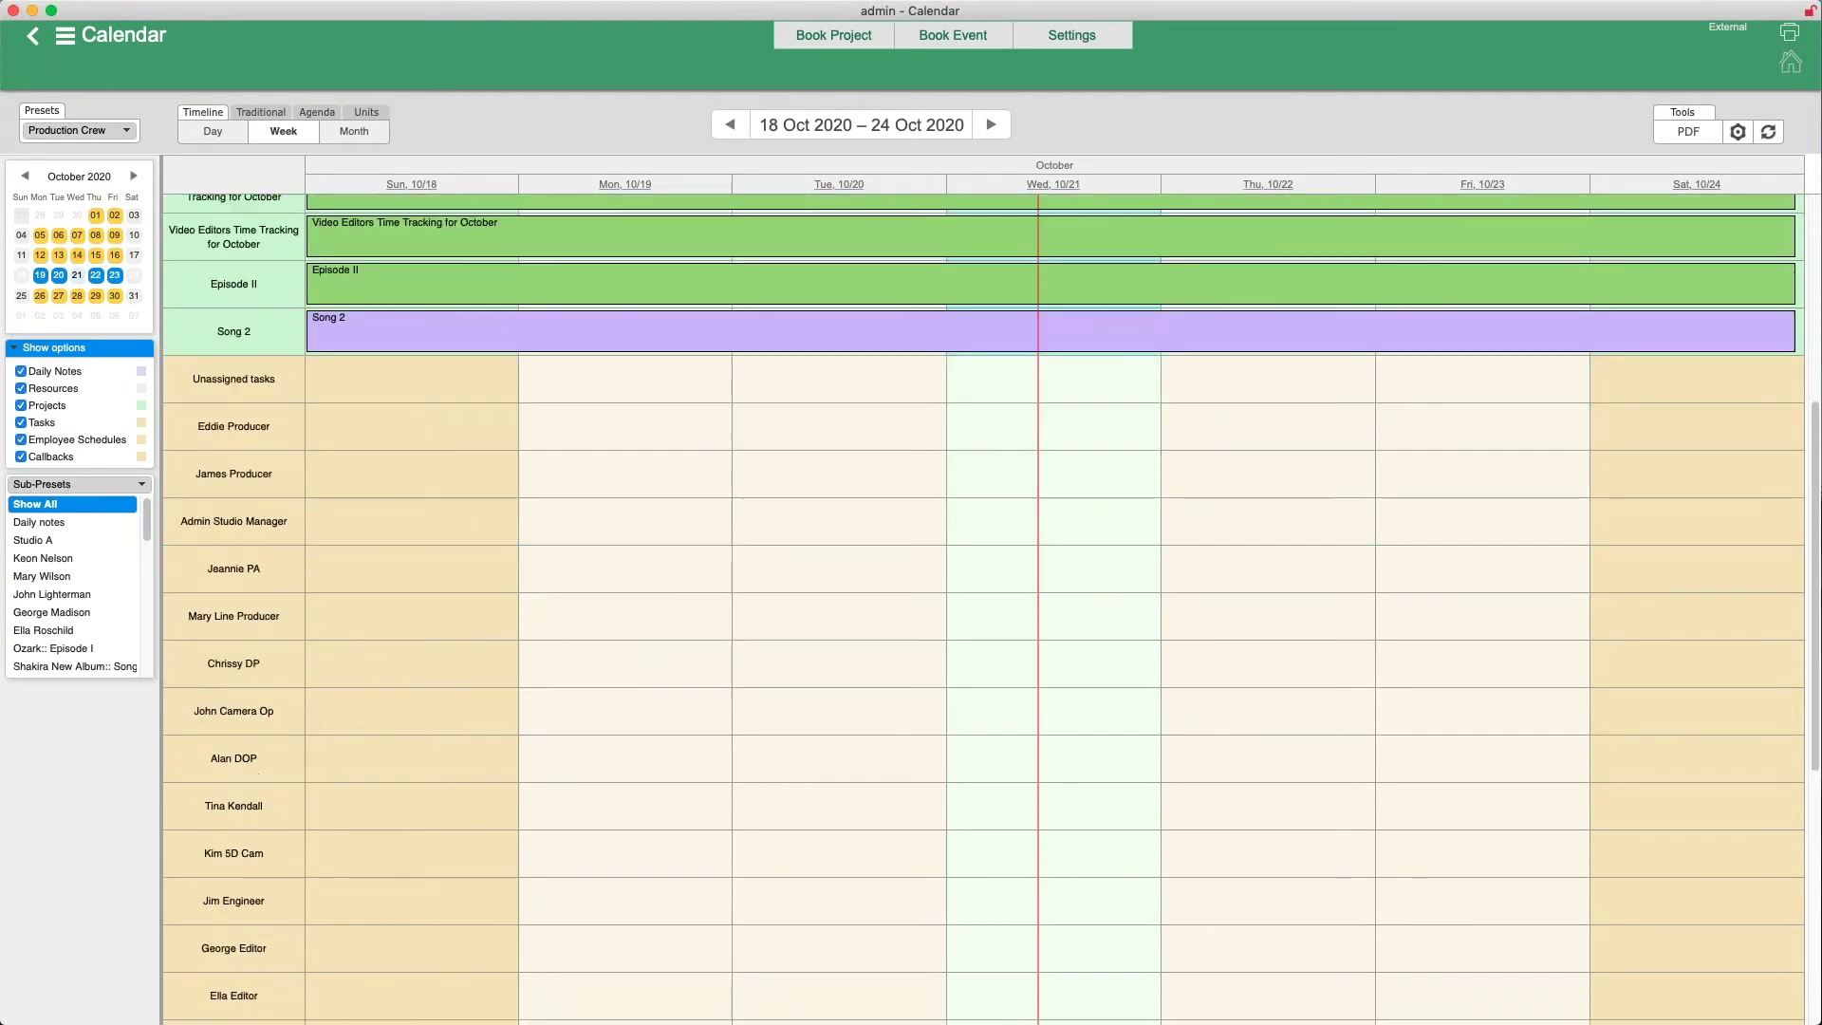
scroll(990, 607, "down", 3)
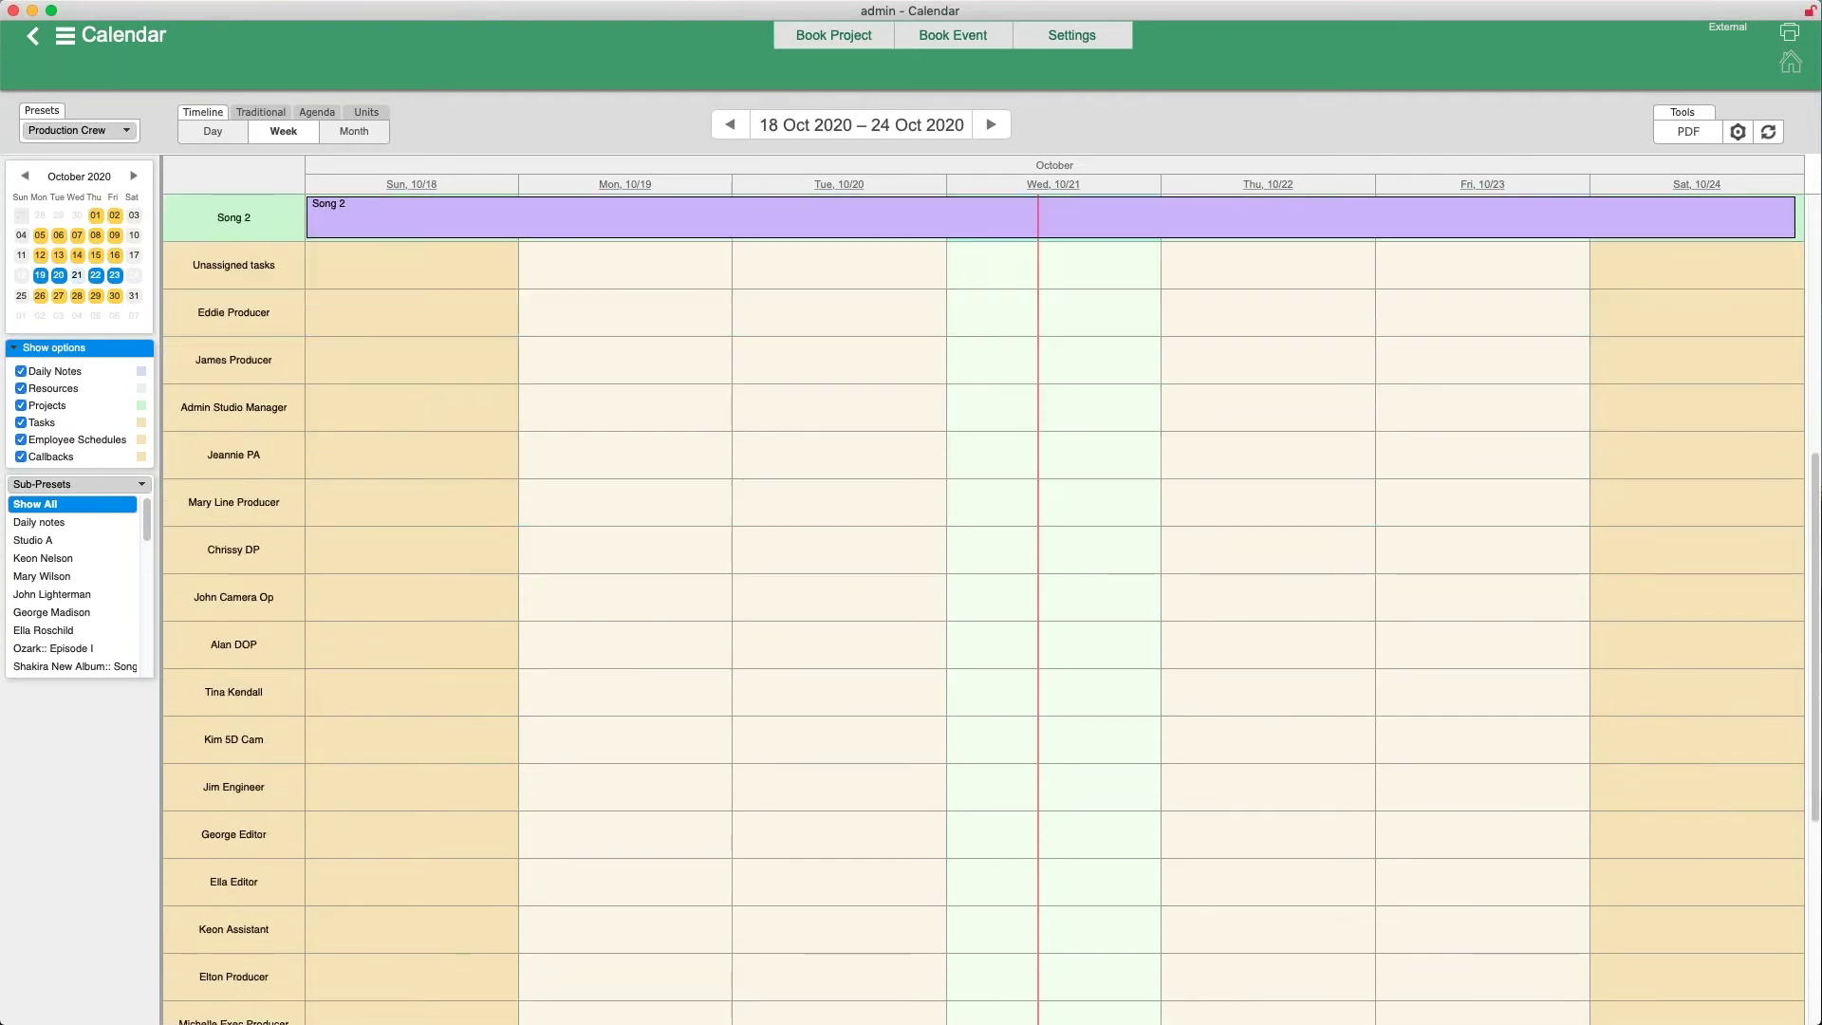
scroll(990, 607, "down", 5)
scroll(991, 607, "down", 3)
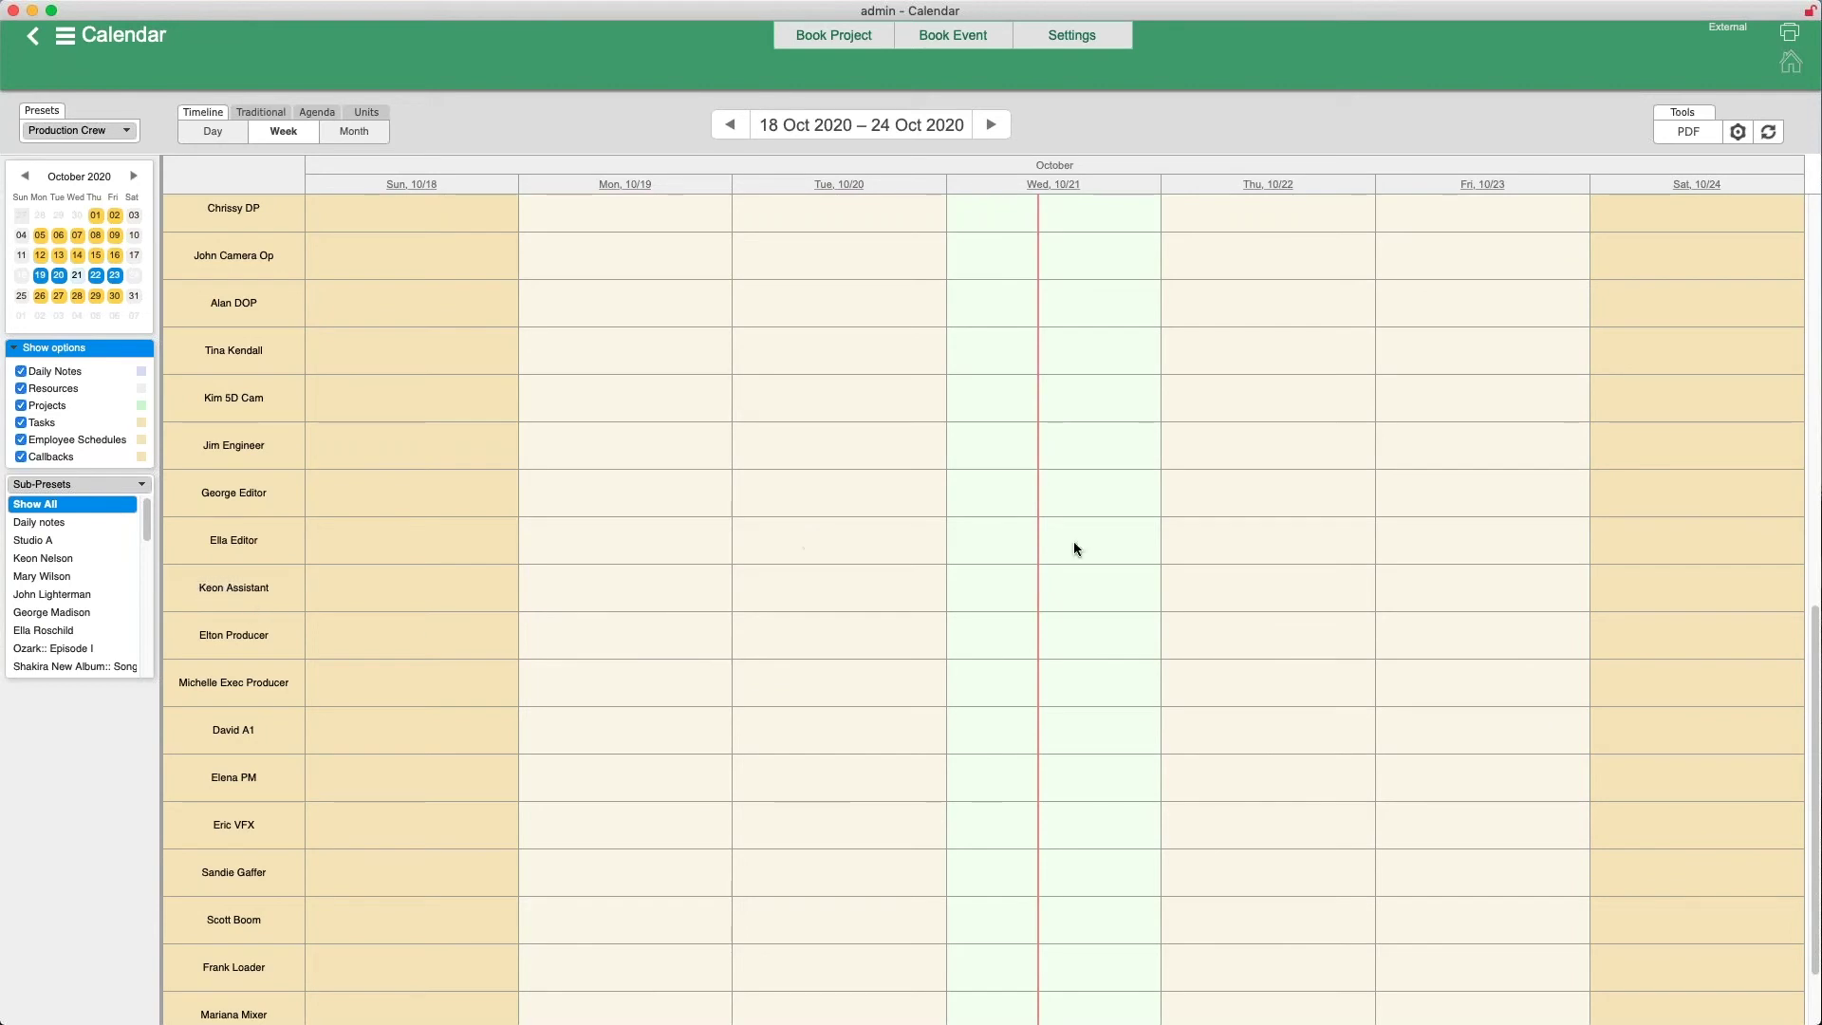
left_click_drag(1169, 567, 1294, 596)
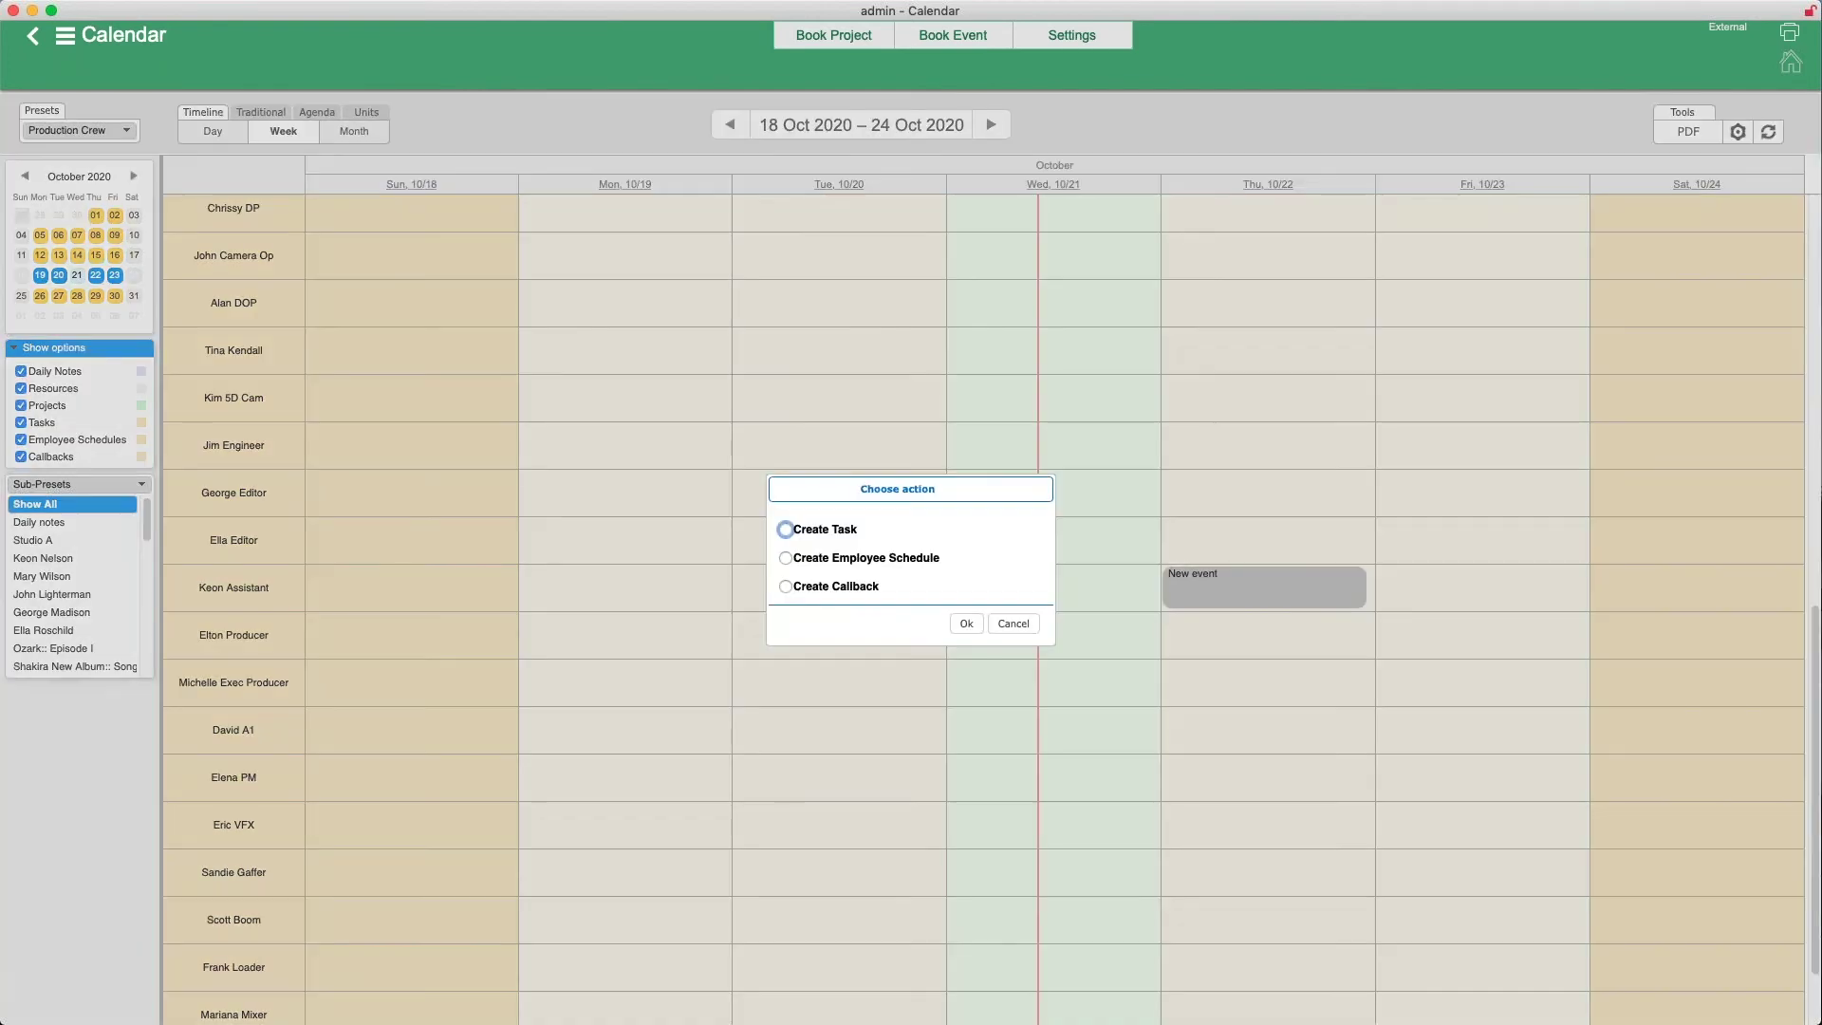
left_click(786, 529)
left_click(959, 618)
type("COllect NDS's from crew.")
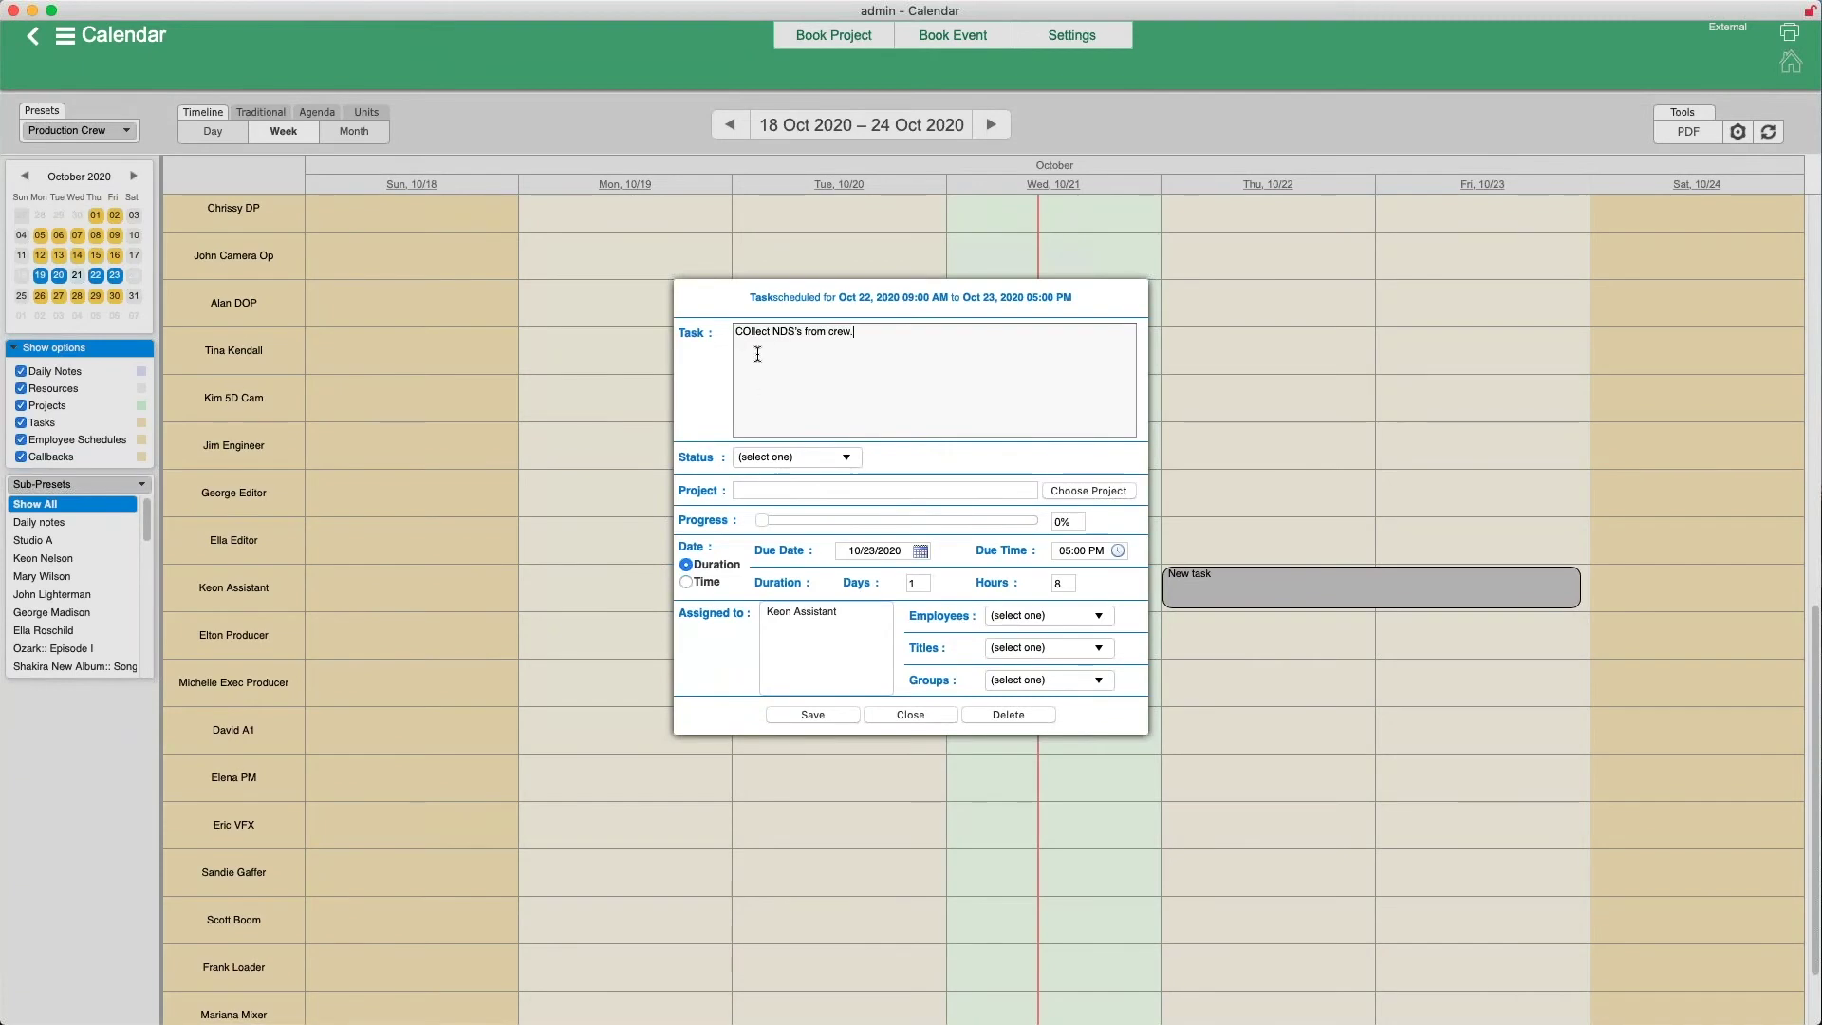
type("o")
left_click(754, 364)
Set the task's status to Assigned and link it to the Song 2 project
left_click(797, 459)
left_click(796, 523)
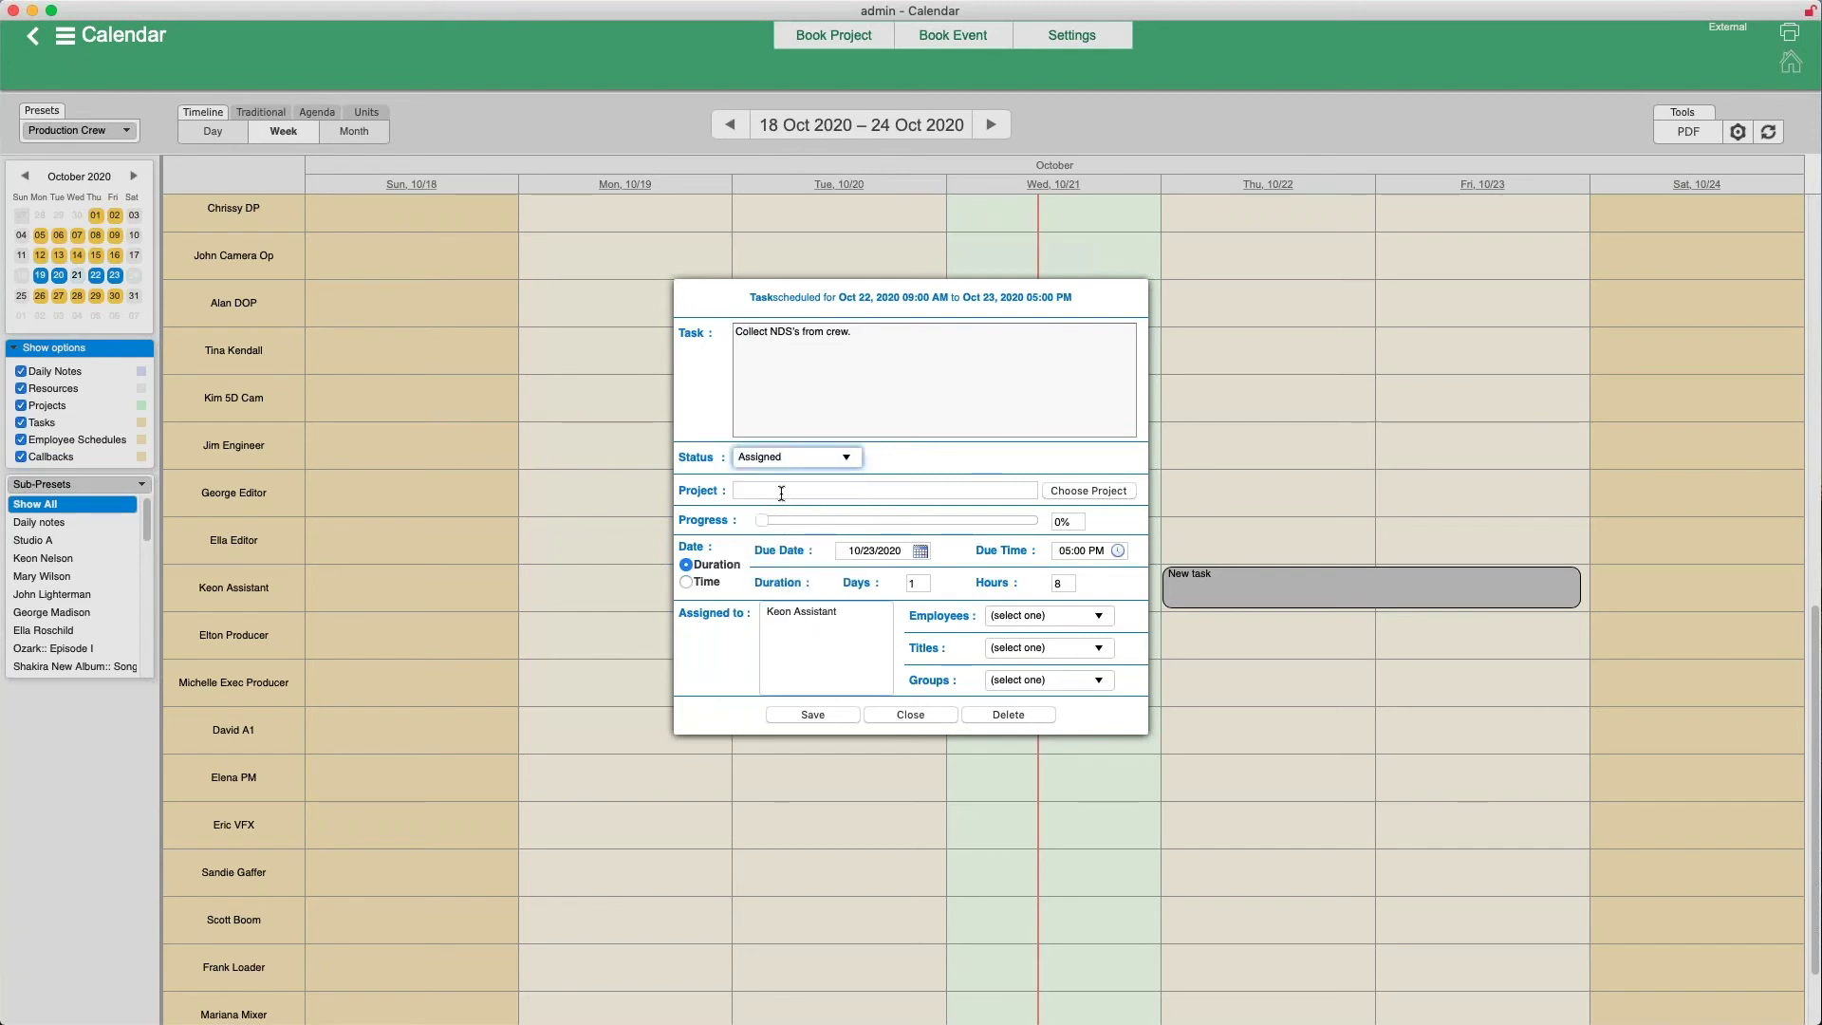
left_click(1055, 492)
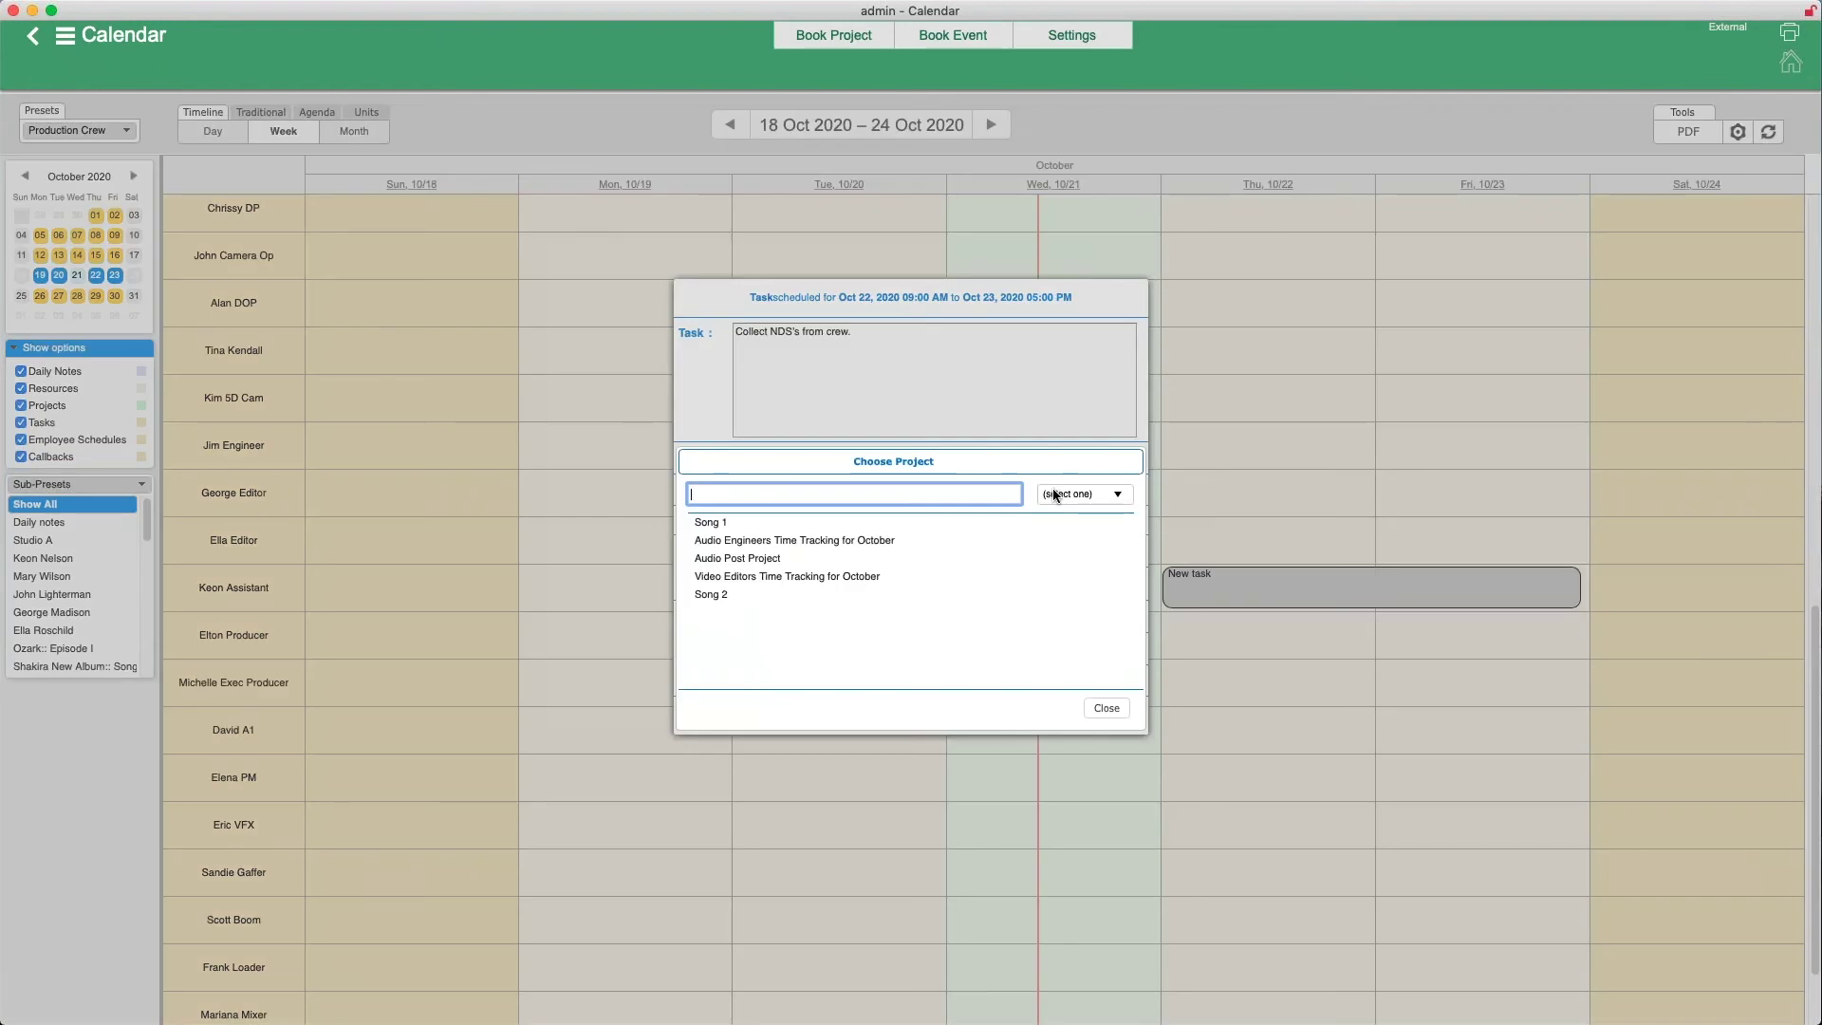
left_click(792, 560)
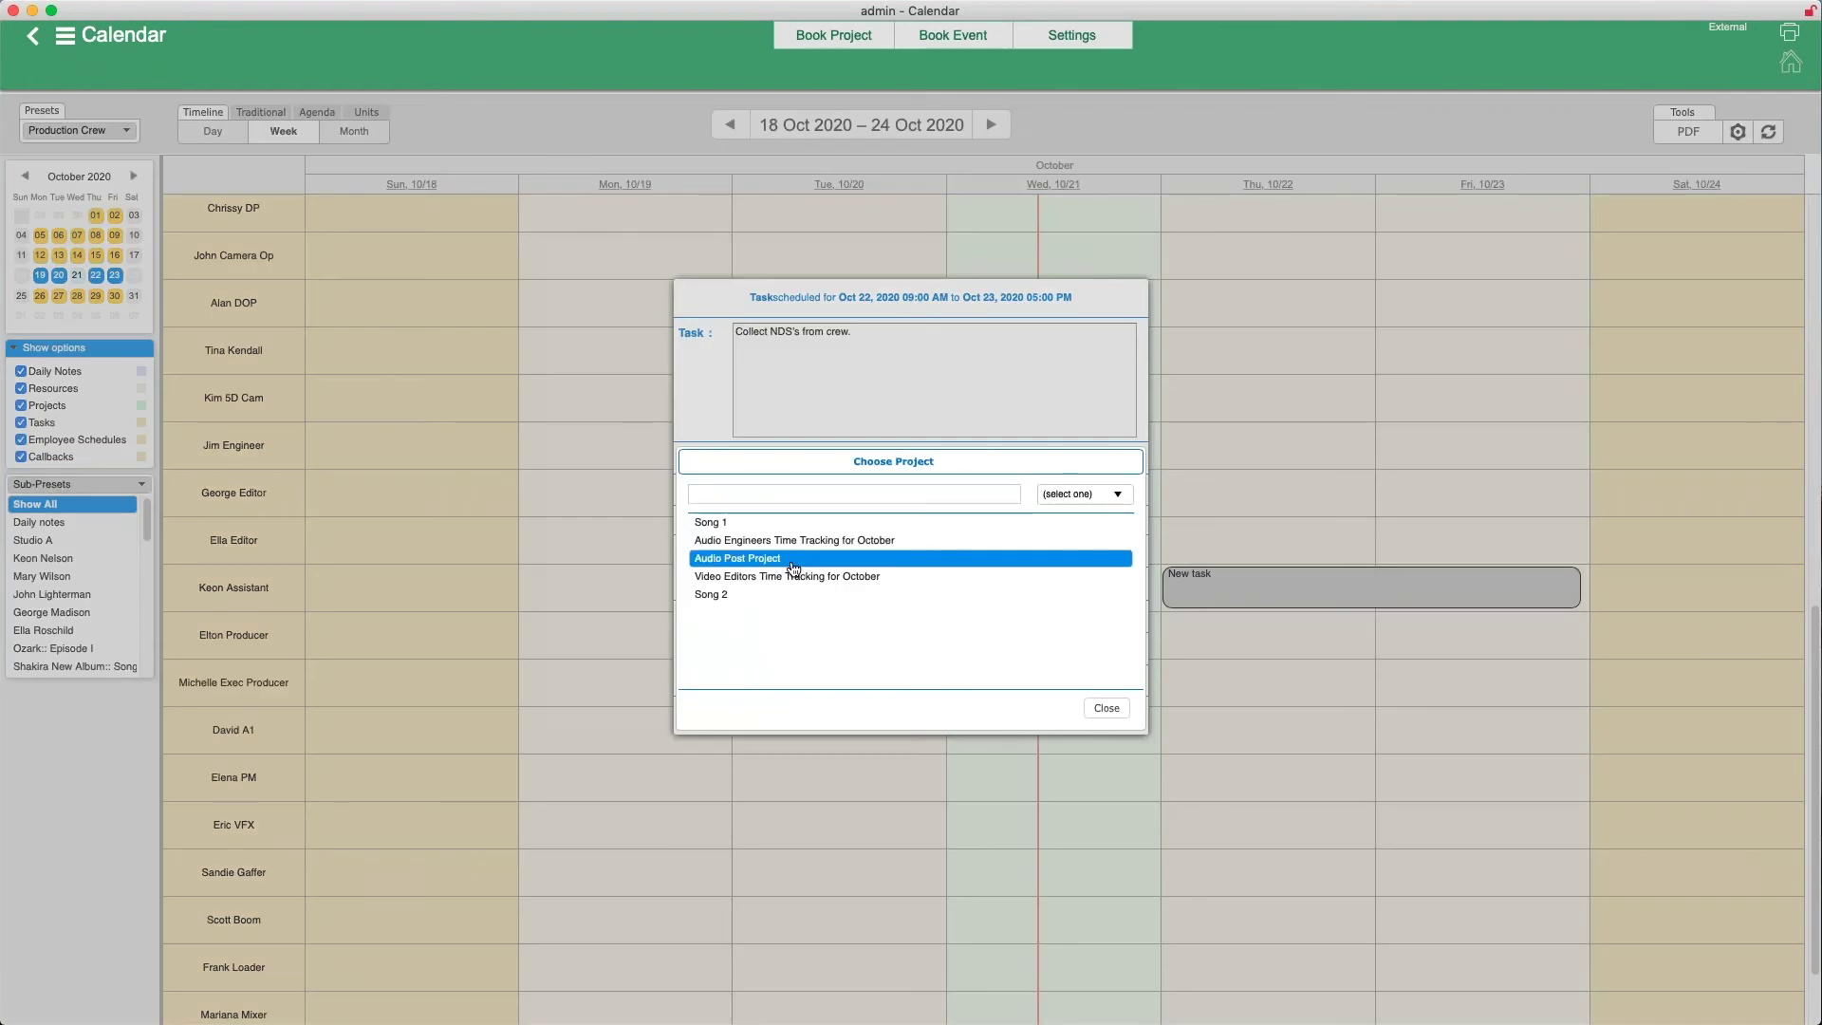
left_click(794, 581)
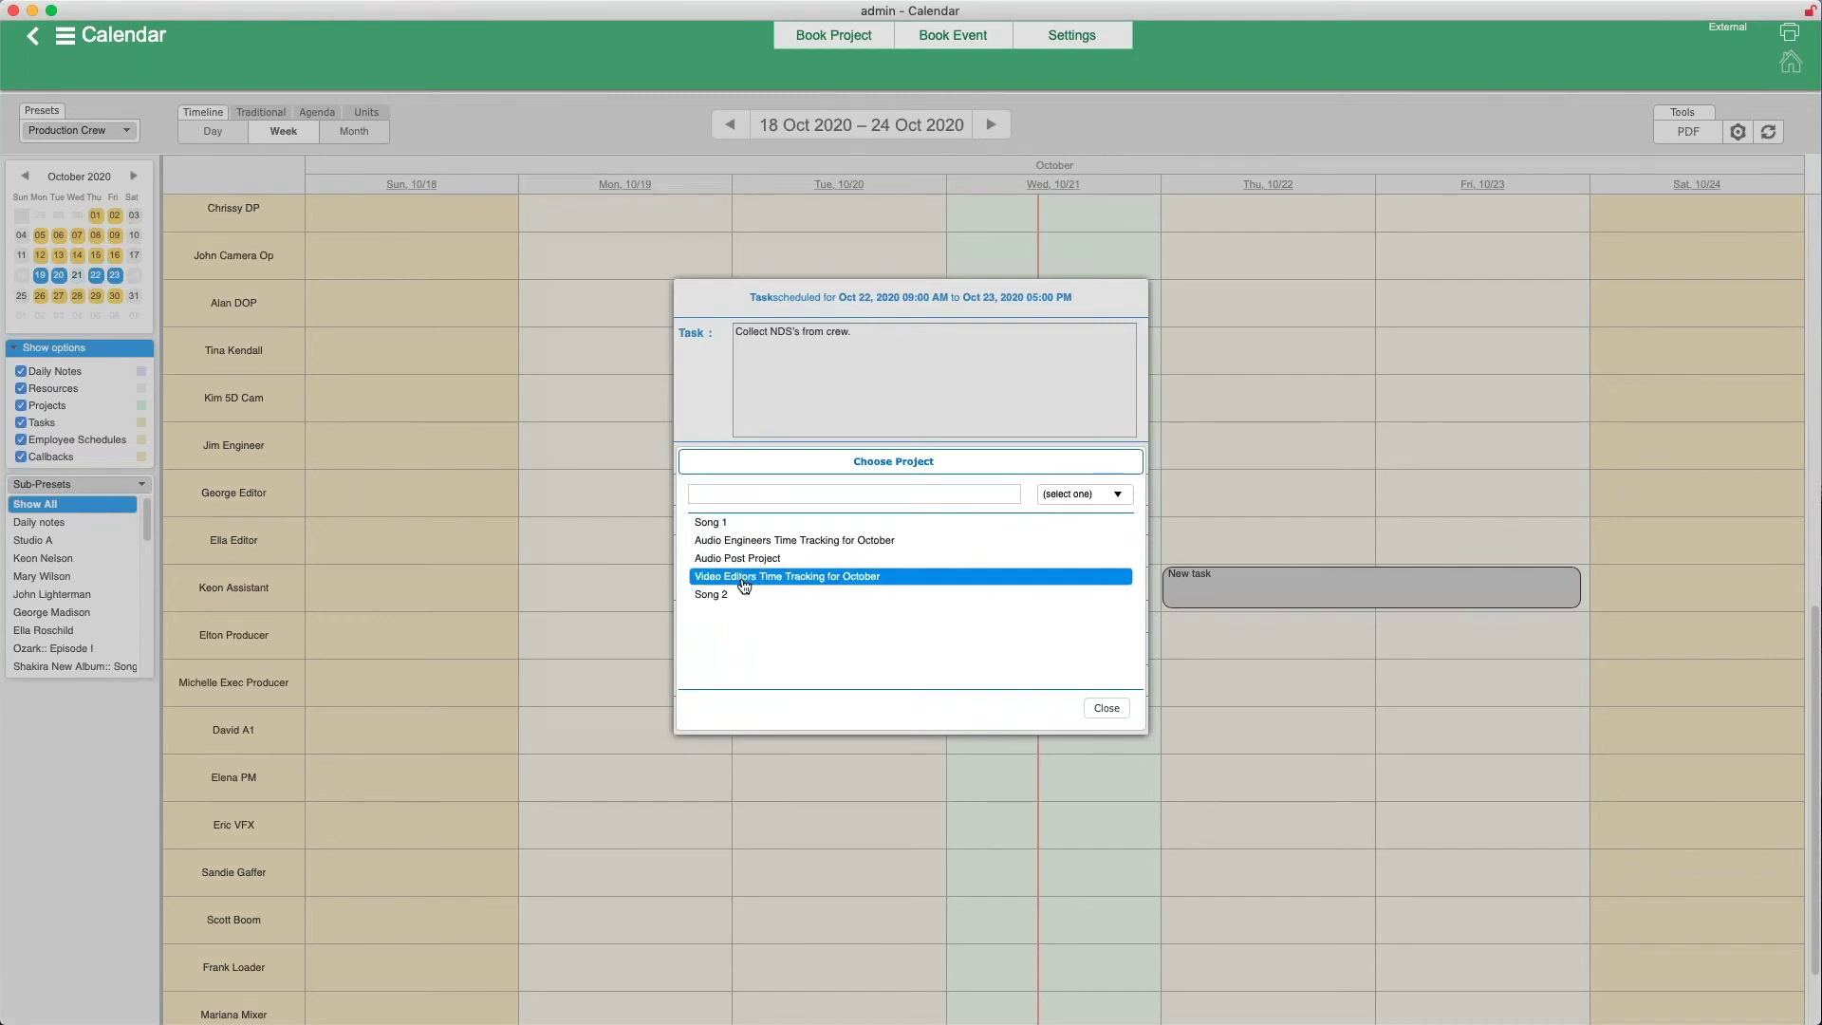
double_click(724, 593)
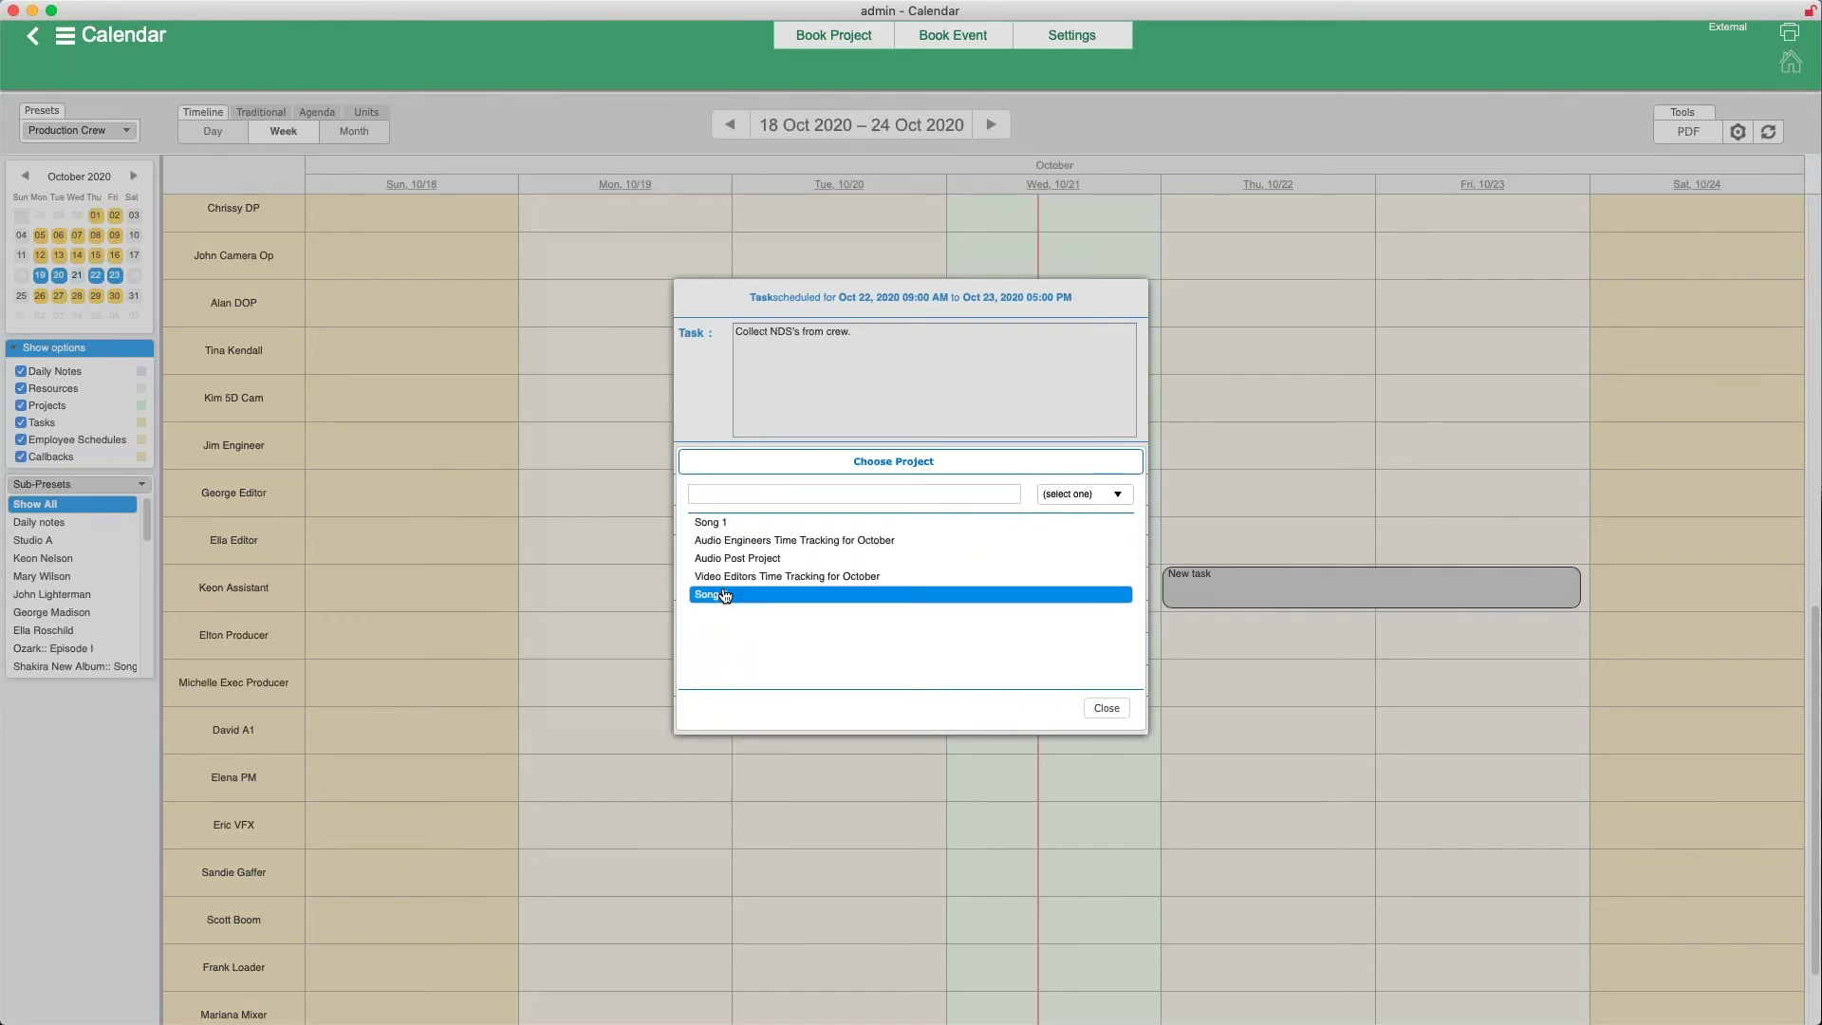
left_click(1106, 709)
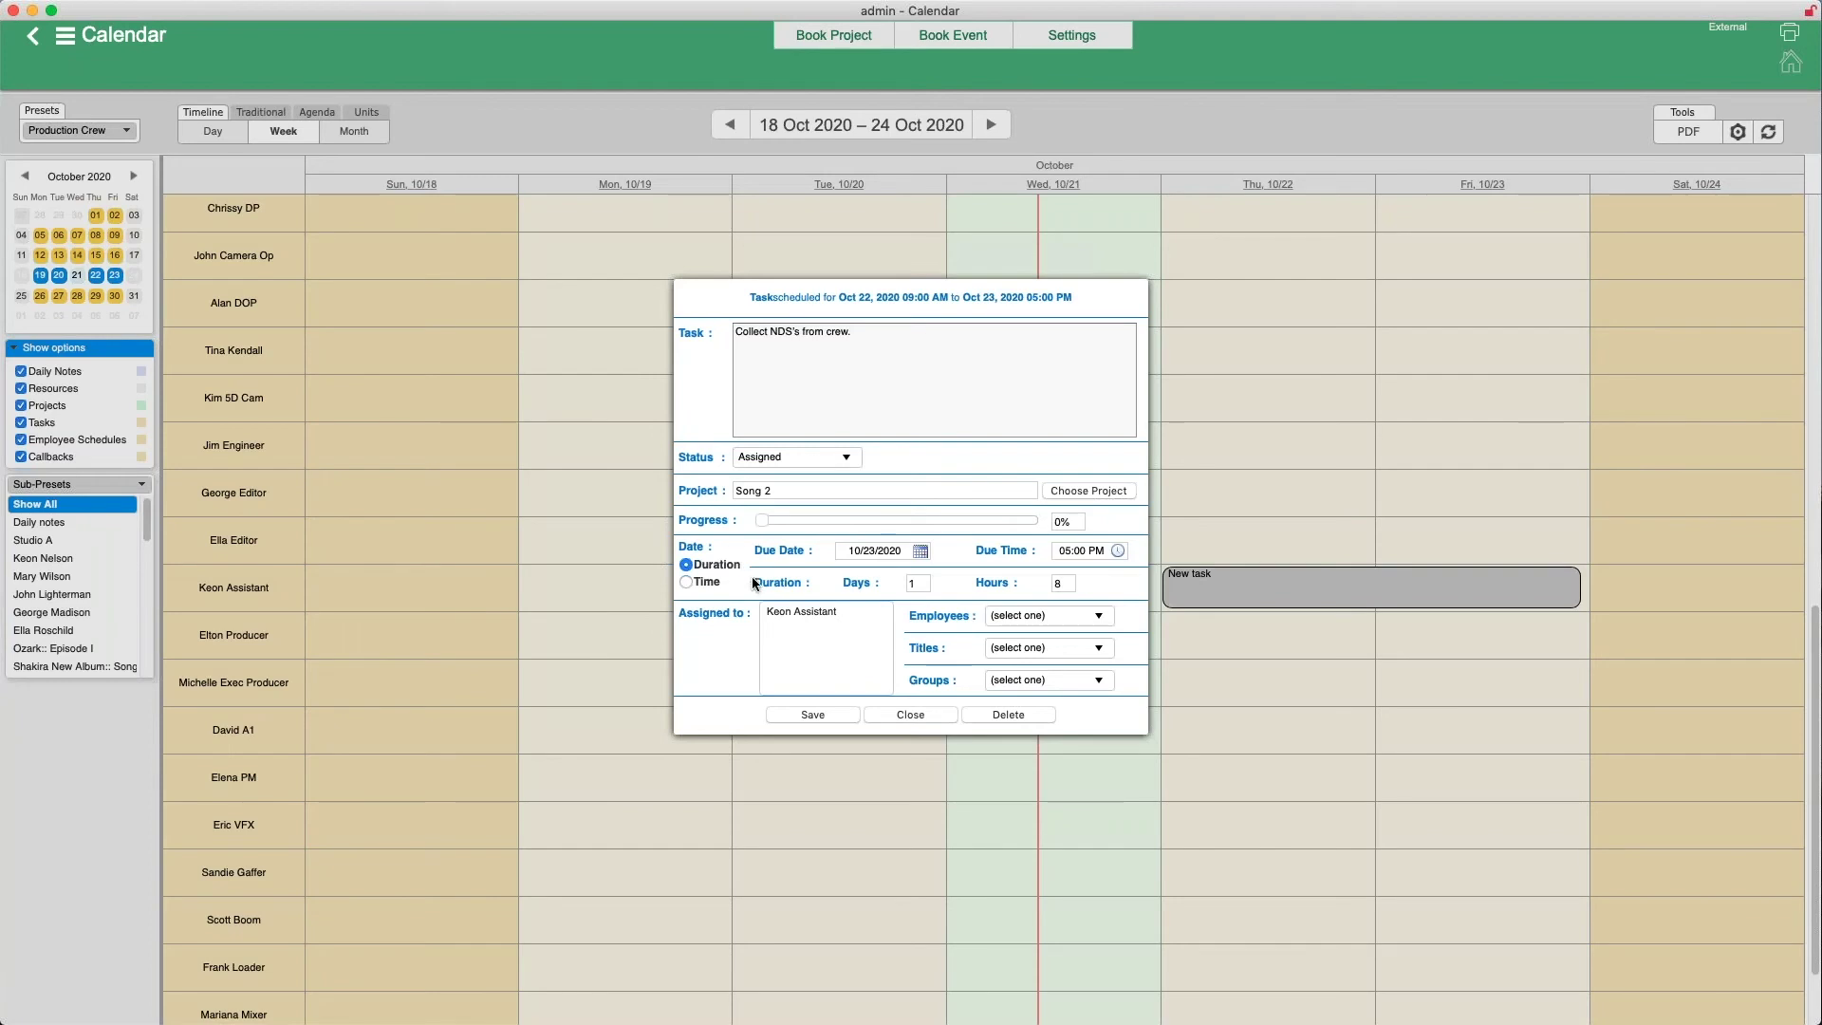
Set the hours in the task's duration to 1 and save the task
double_click(1062, 584)
type("1")
left_click(797, 613)
left_click(818, 715)
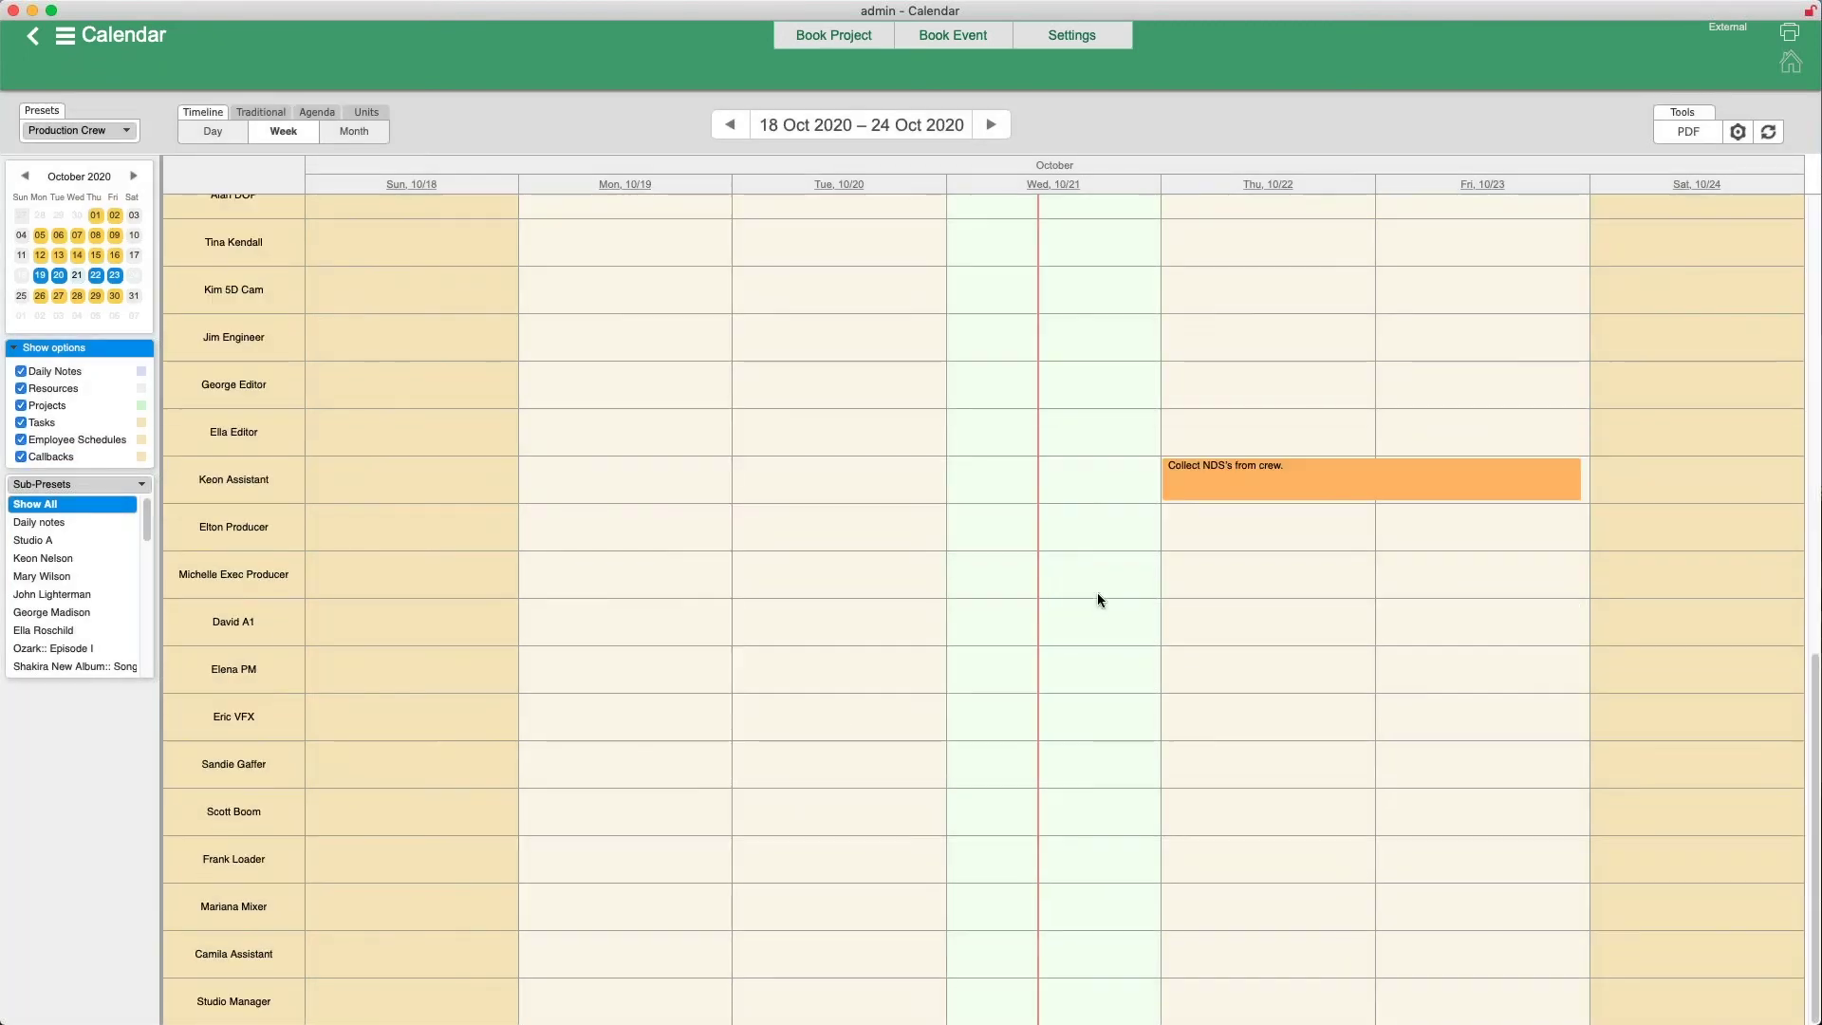
mouse_move(1221, 489)
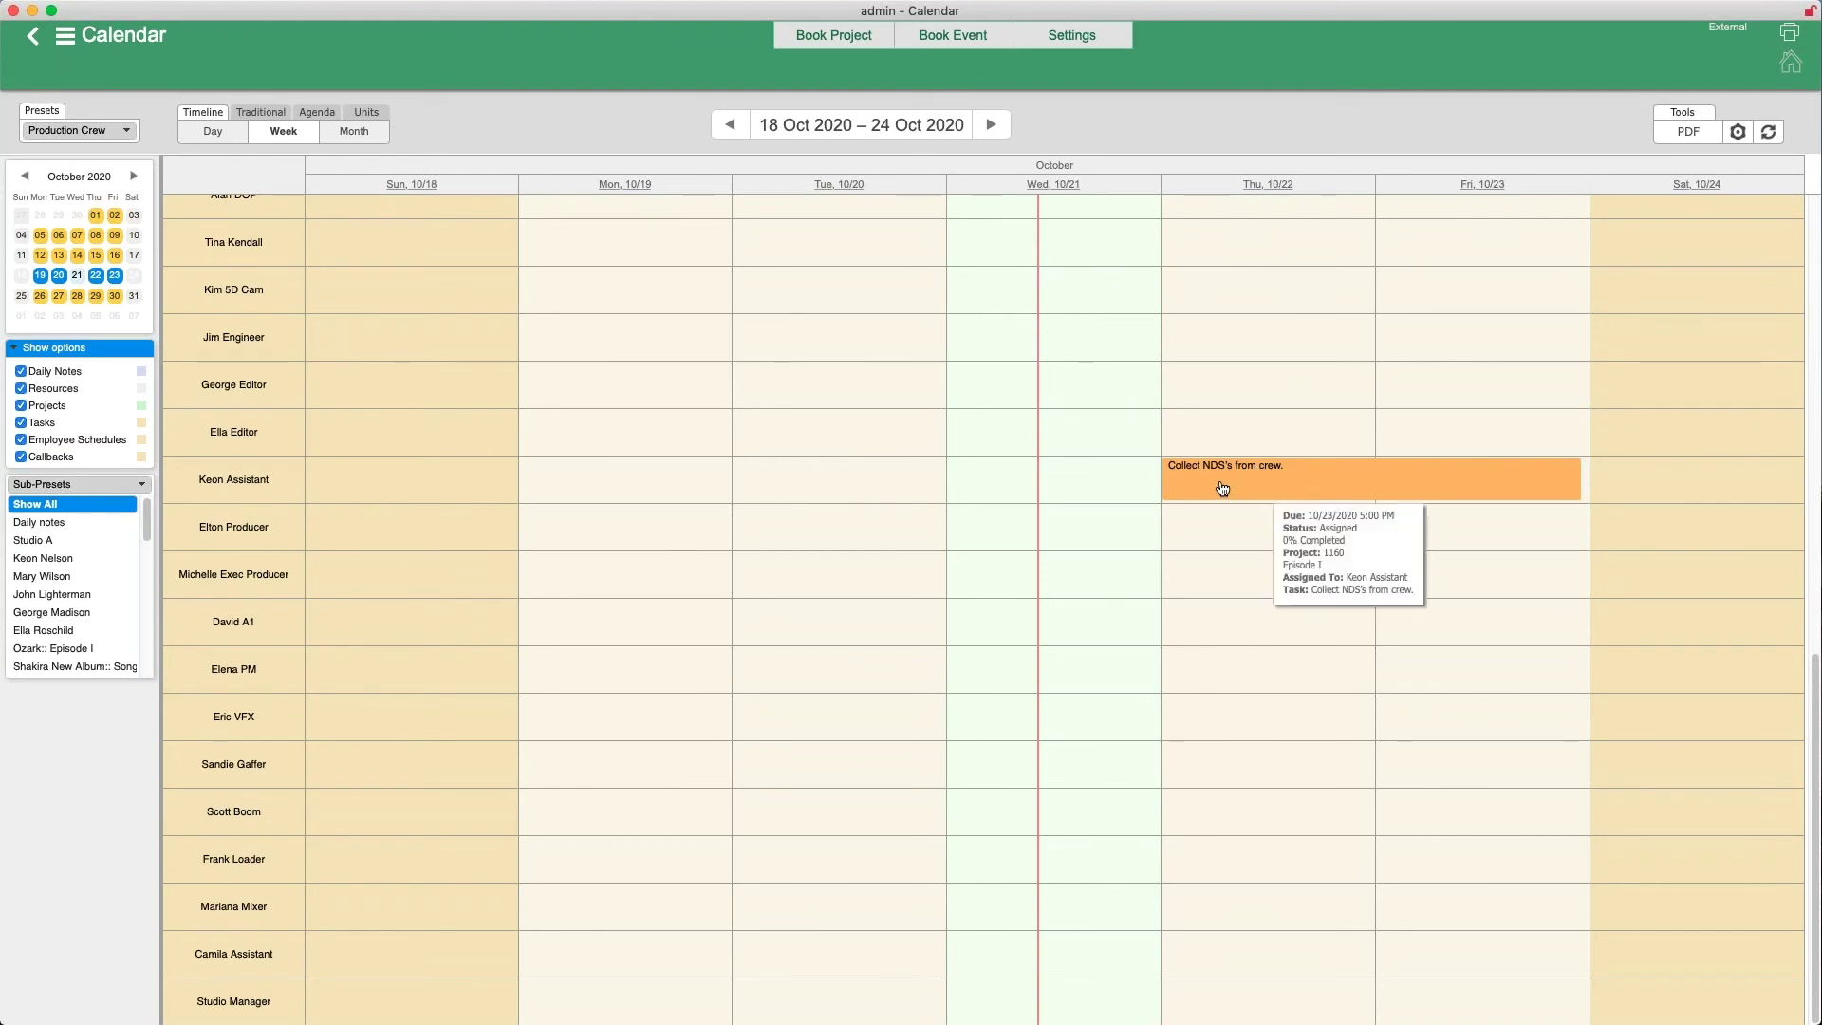
Collapse the calendar's Show options section
left_click(14, 349)
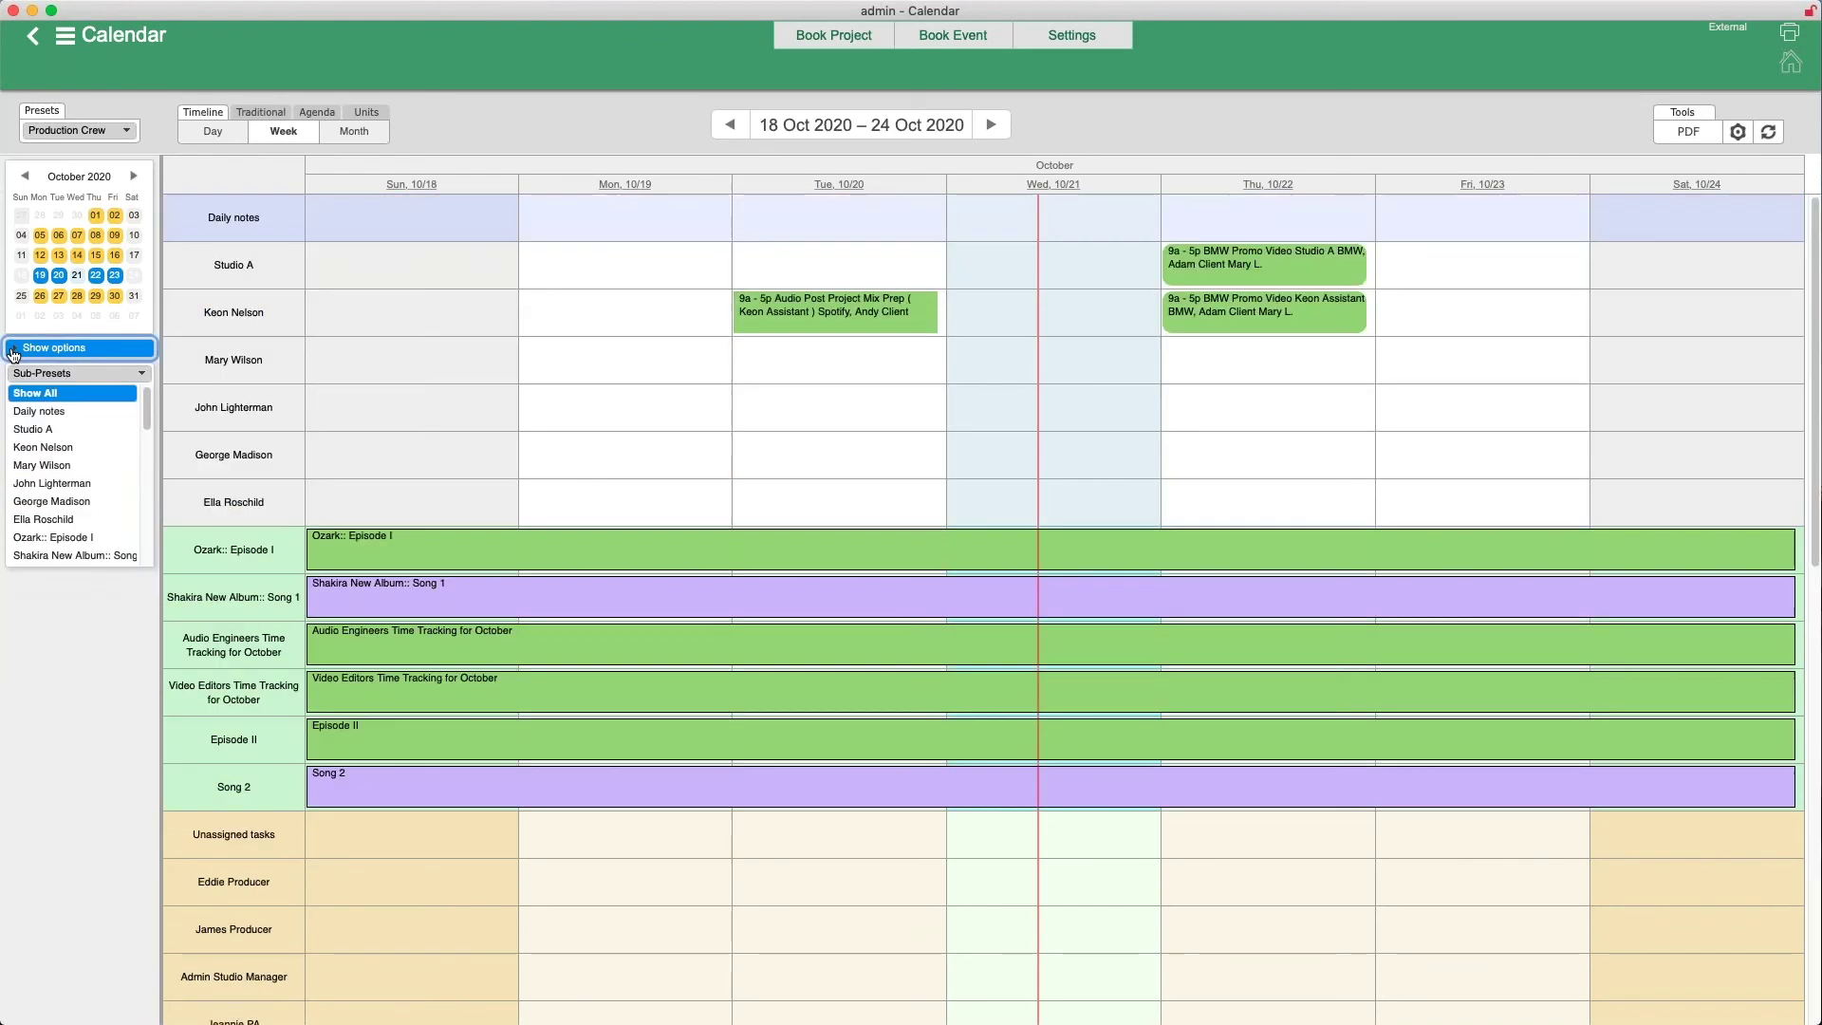
Expand the Show options section and hide Projects from the calendar
left_click(14, 351)
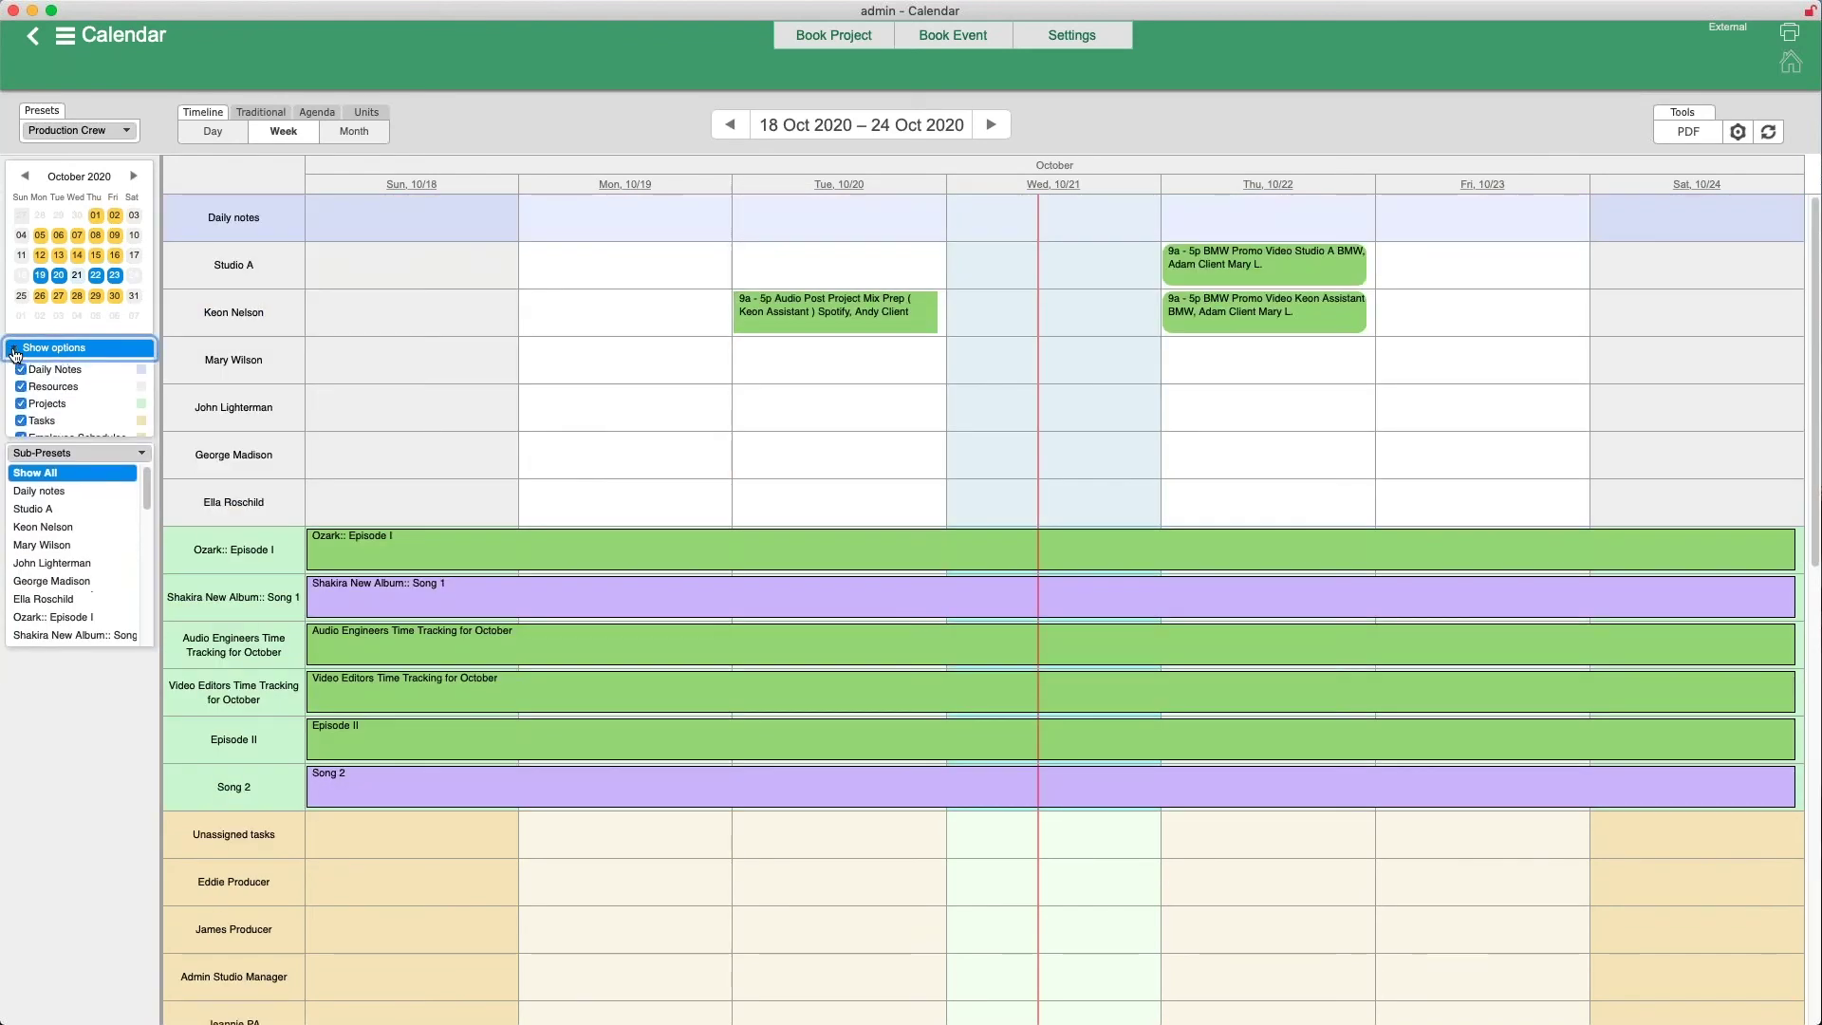
left_click(21, 411)
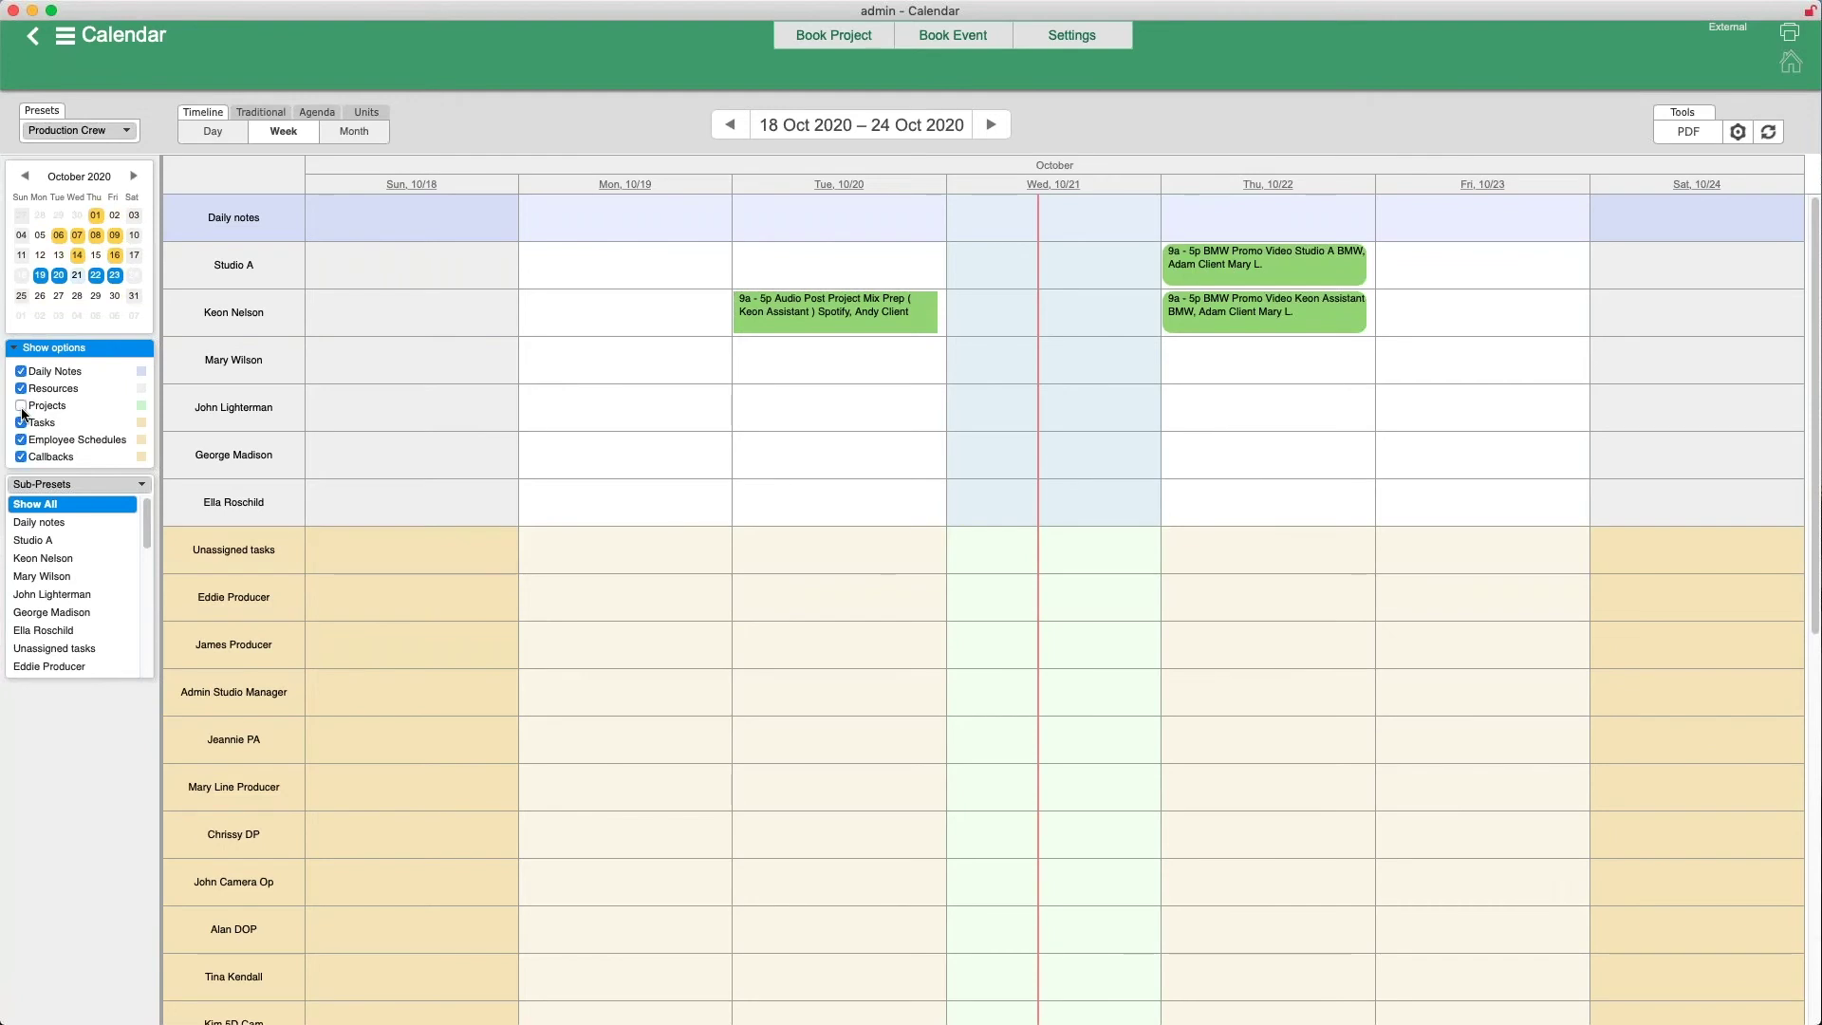
Filter the calendar to the Studio A sub-preset and switch the timeline to the Month view
left_click(79, 484)
left_click(64, 789)
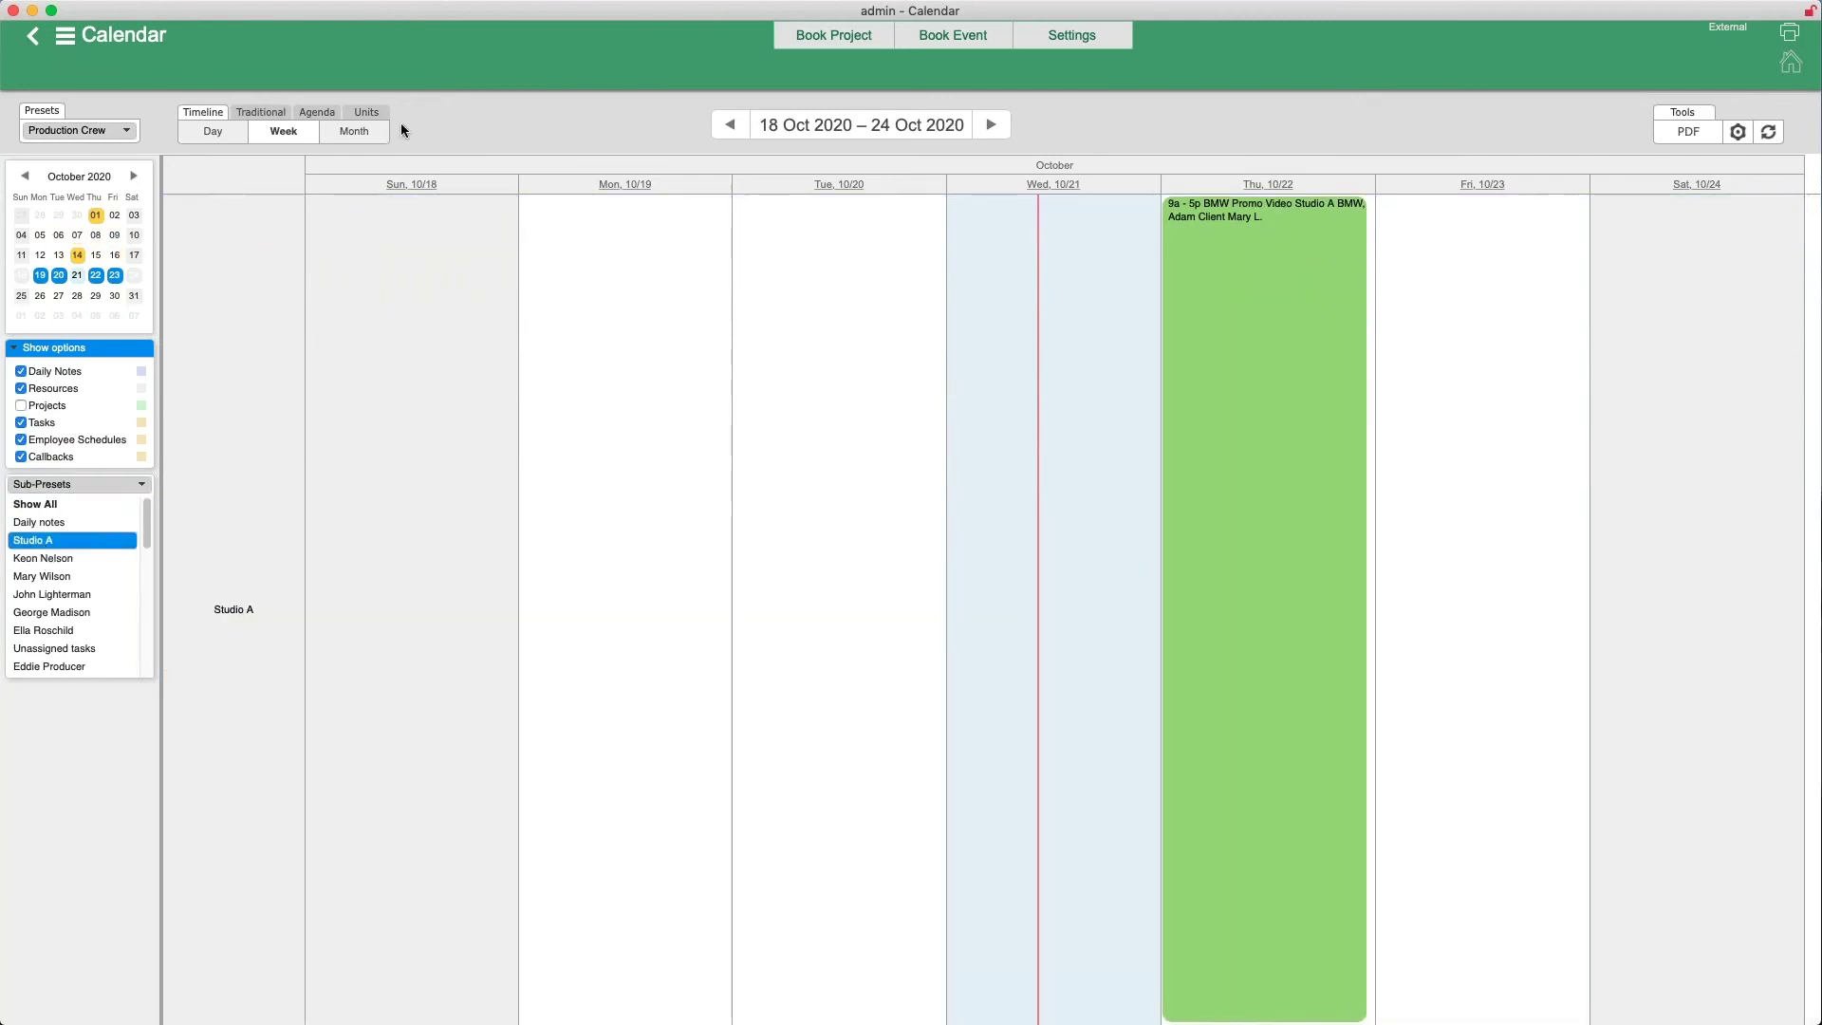
left_click(377, 130)
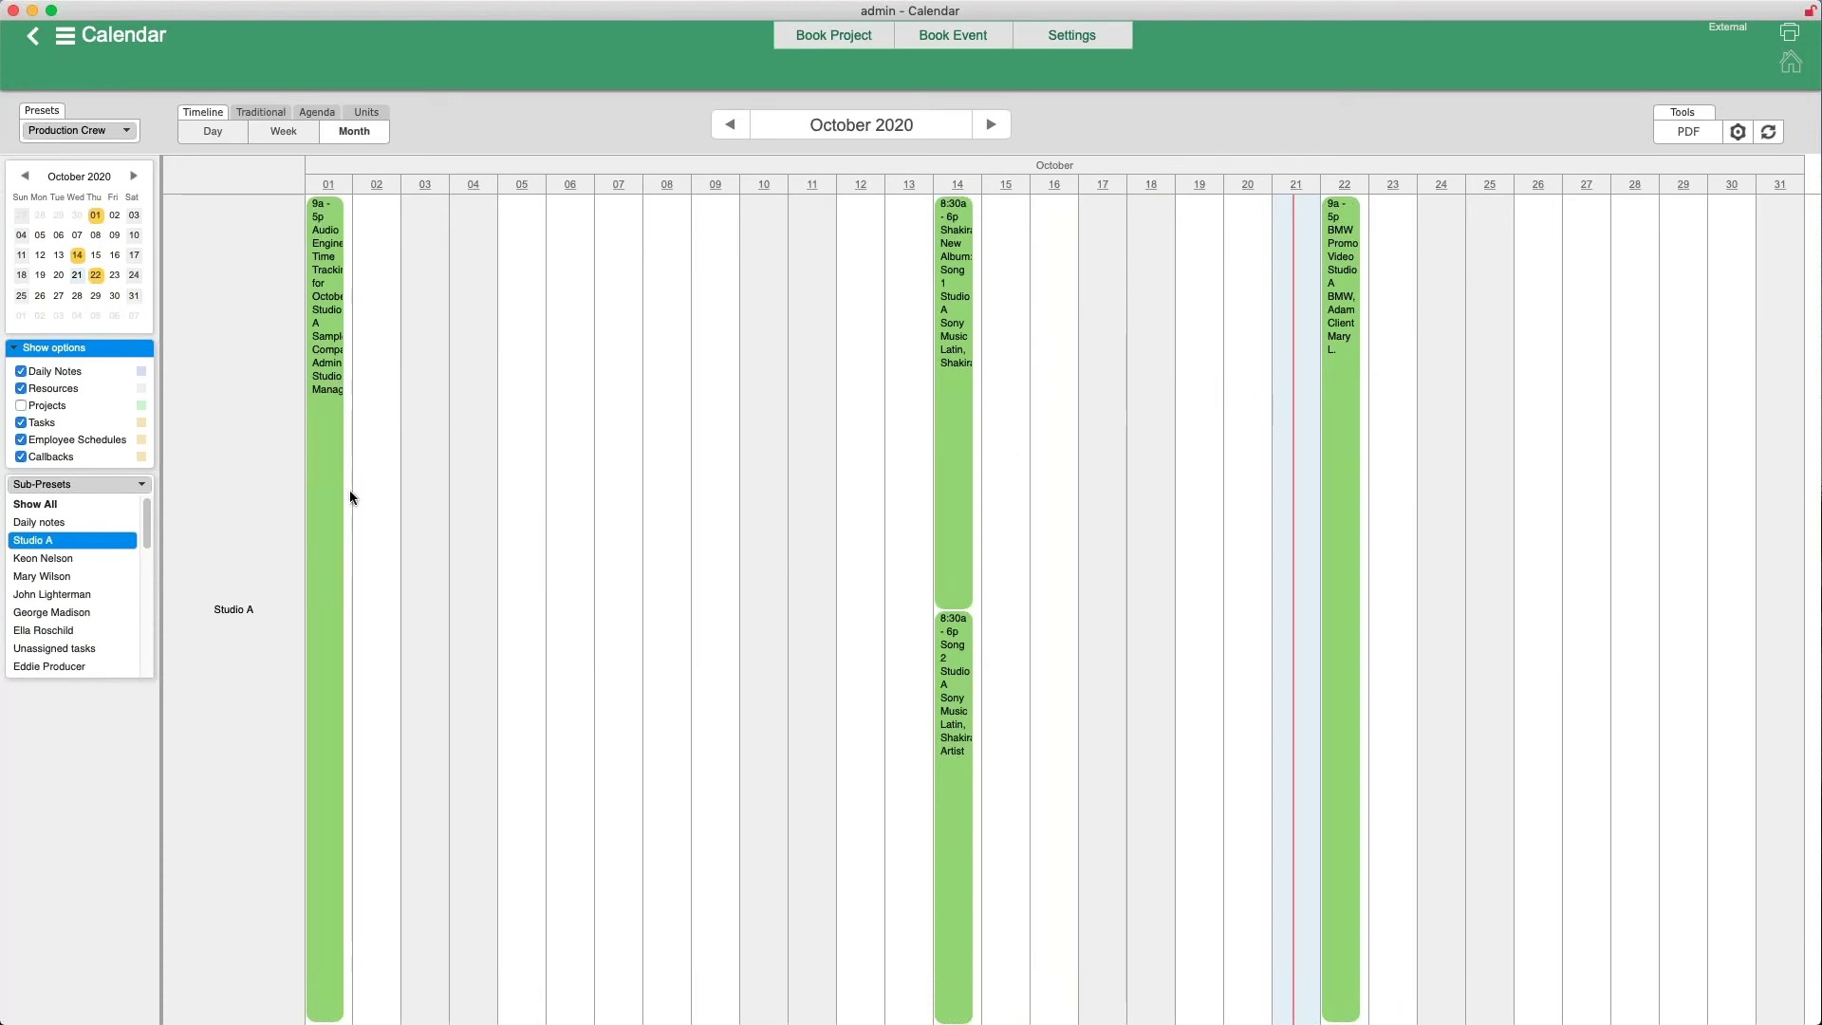
Filter the calendar by each of the first two crew members' sub-presets and return to Show All
left_click(43, 558)
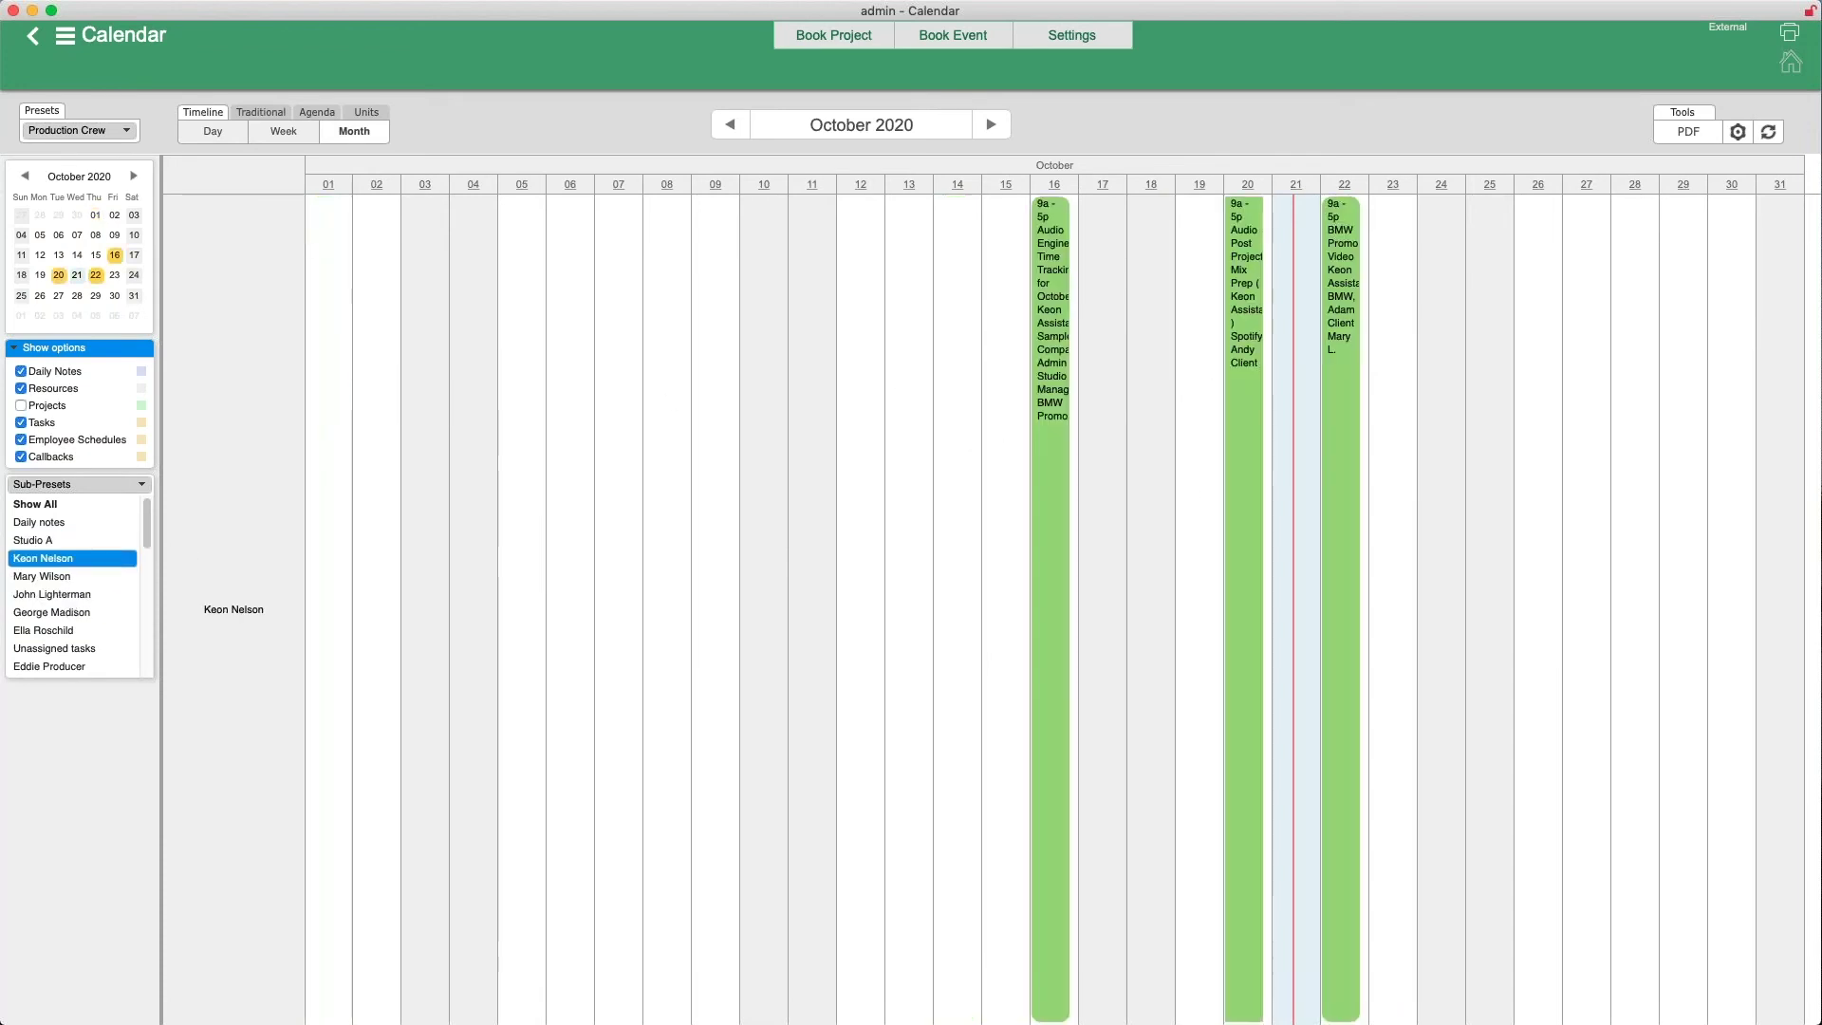
left_click(56, 577)
left_click(35, 504)
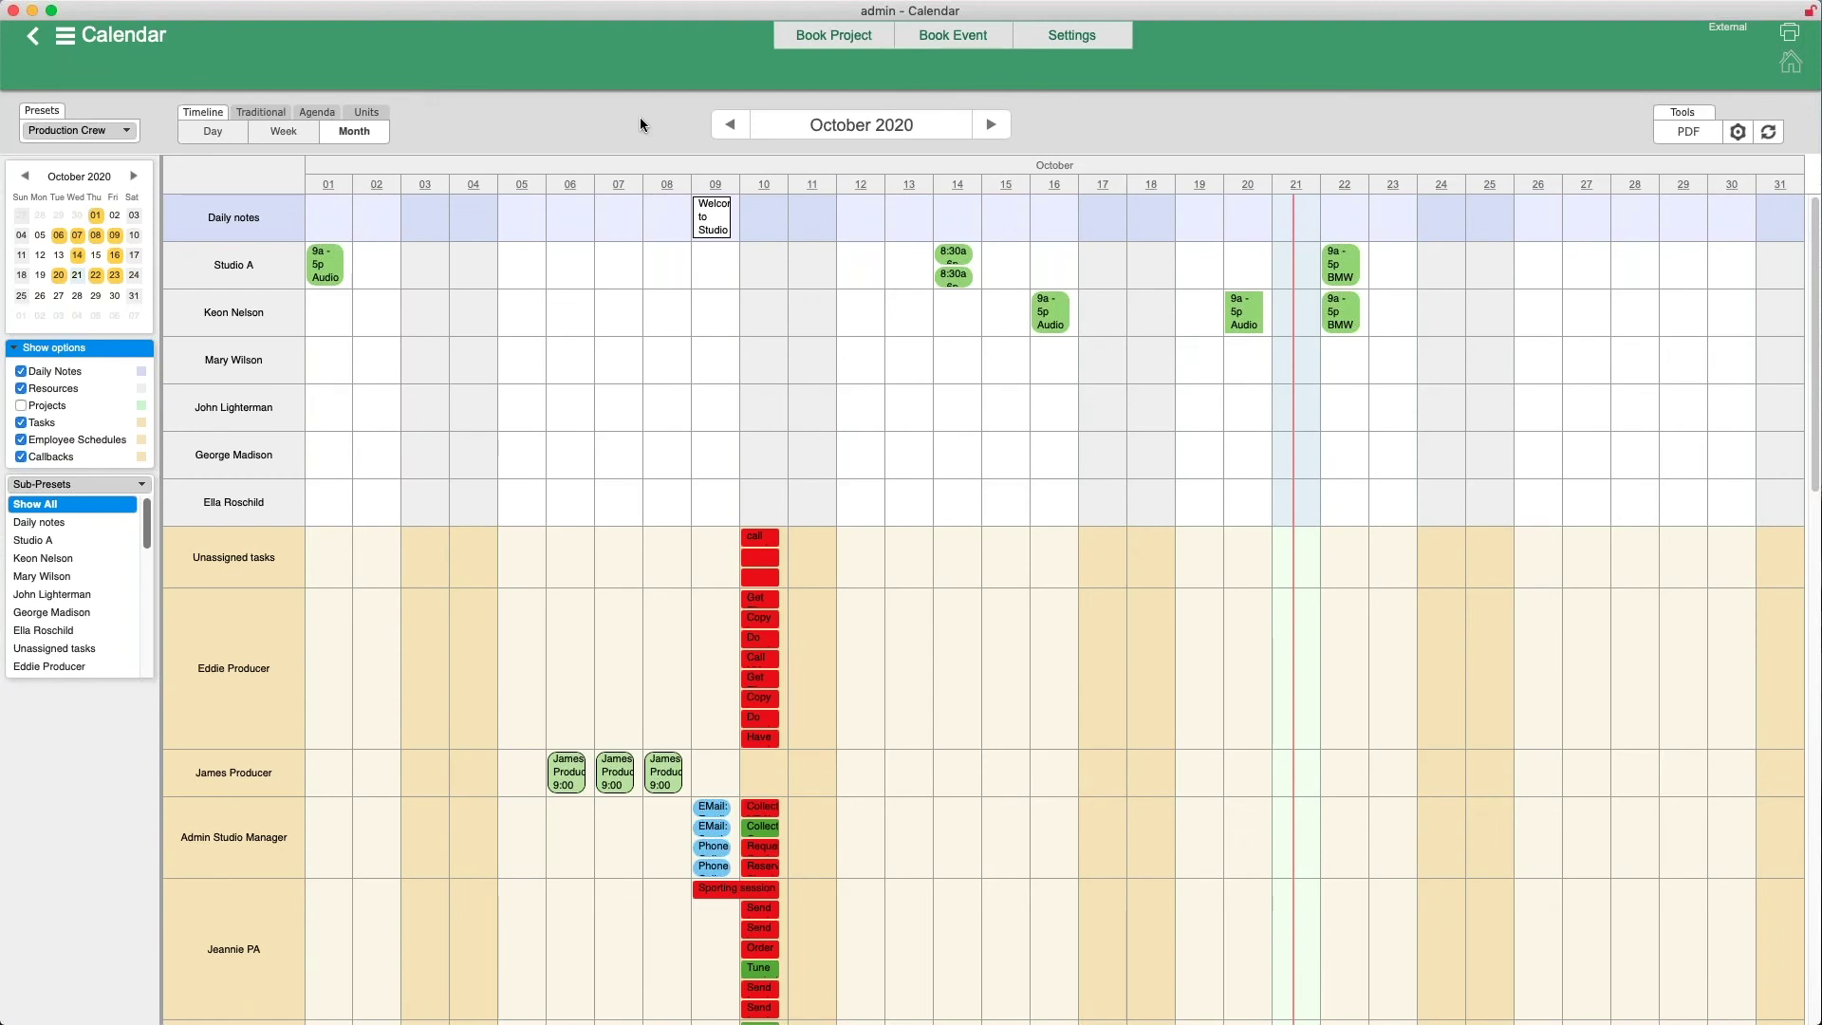
left_click(124, 130)
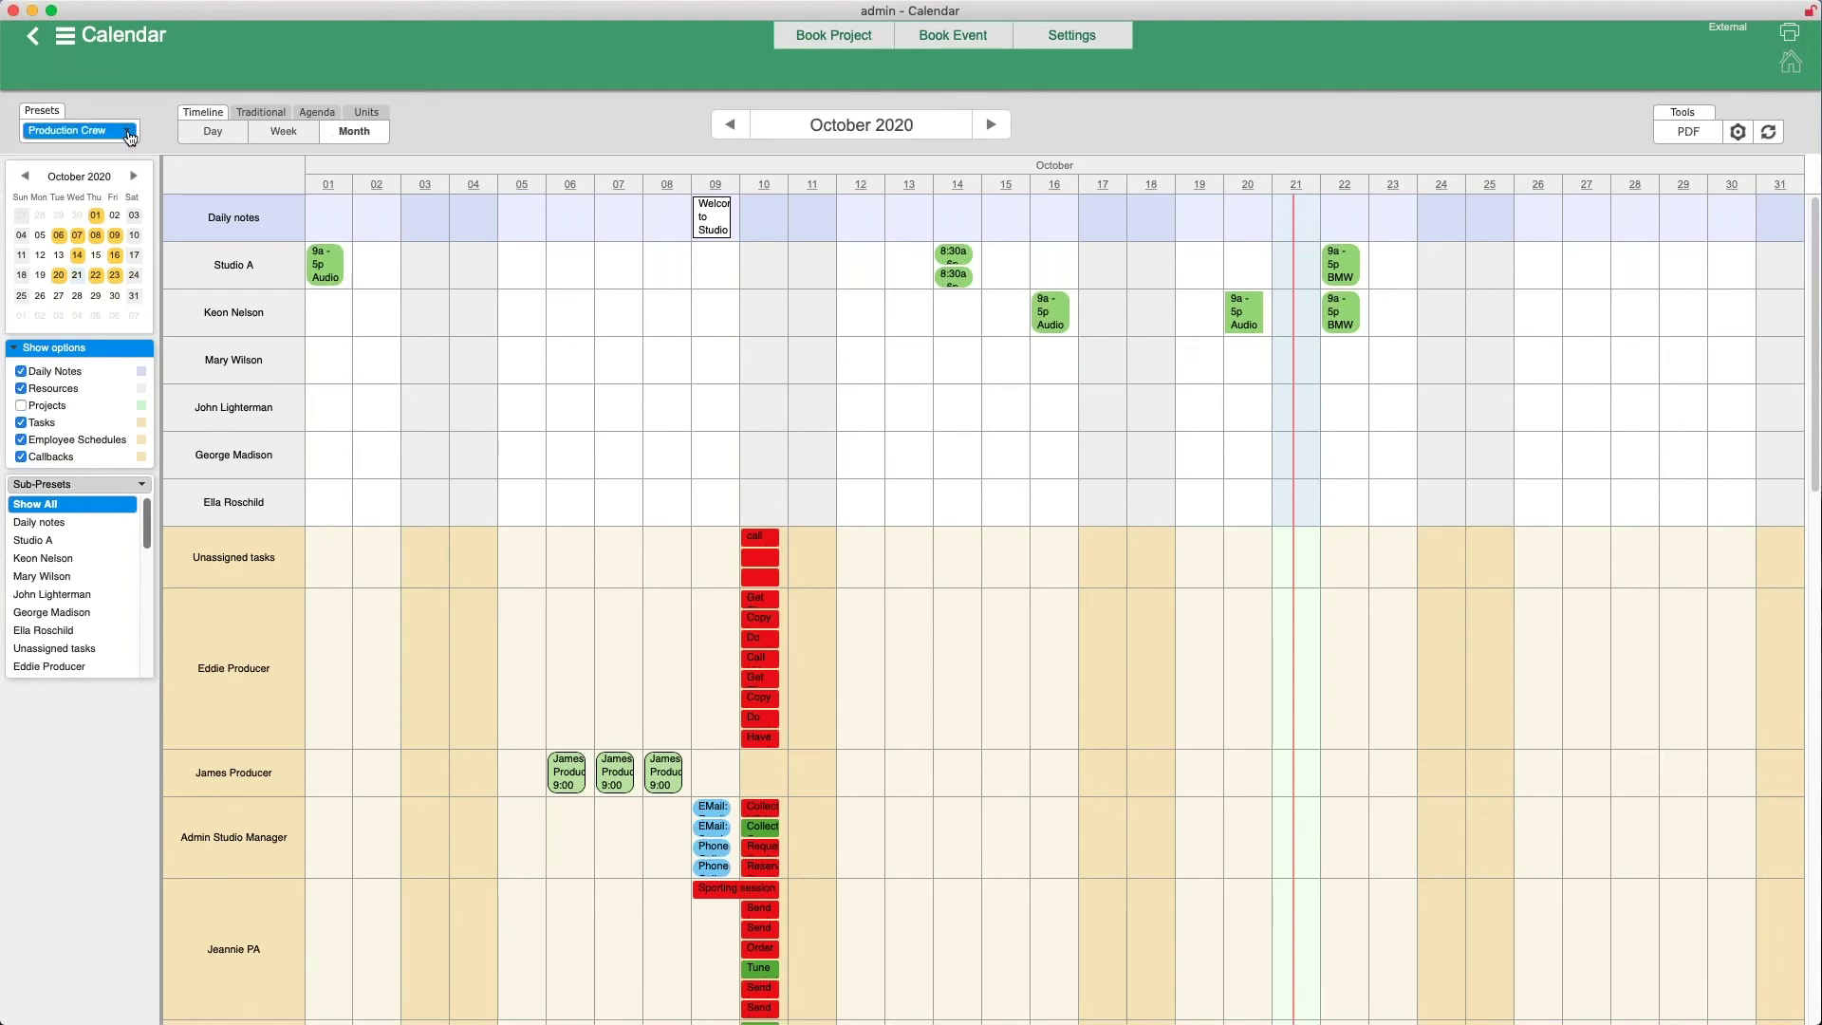
left_click(538, 134)
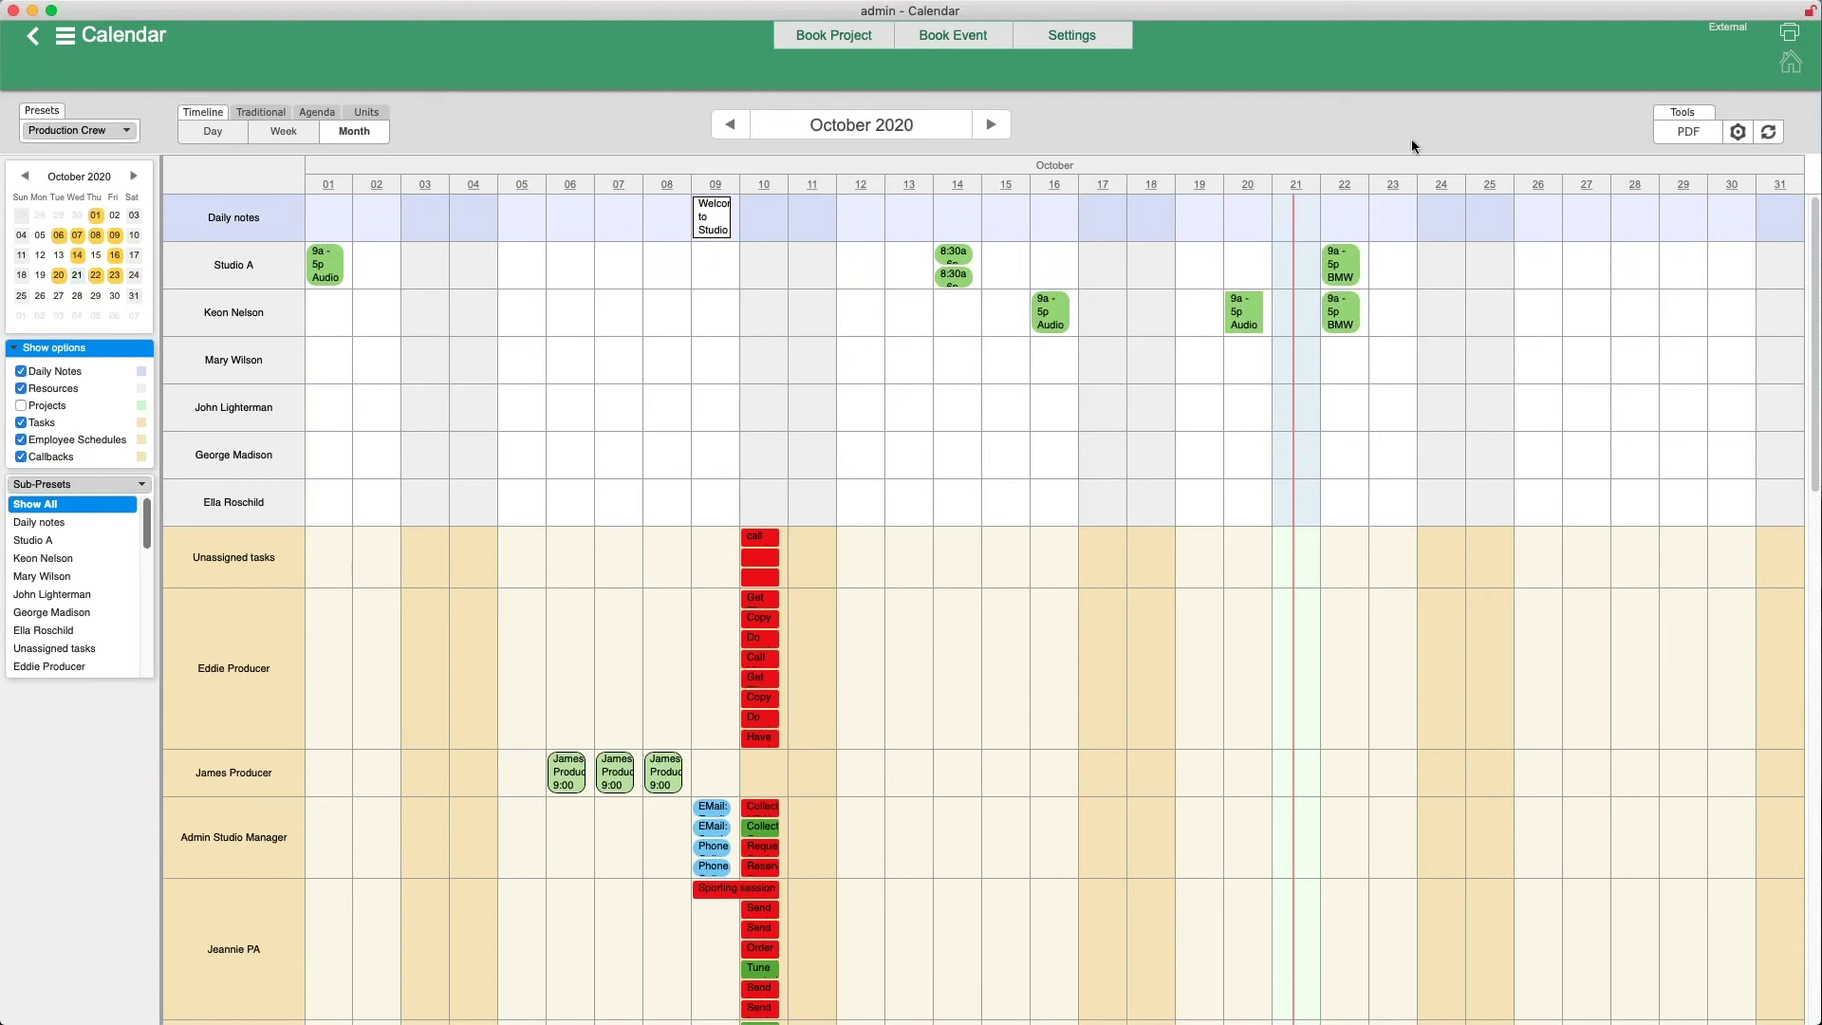
Create a preset named "New Preset" in the calendar item settings
left_click(1073, 42)
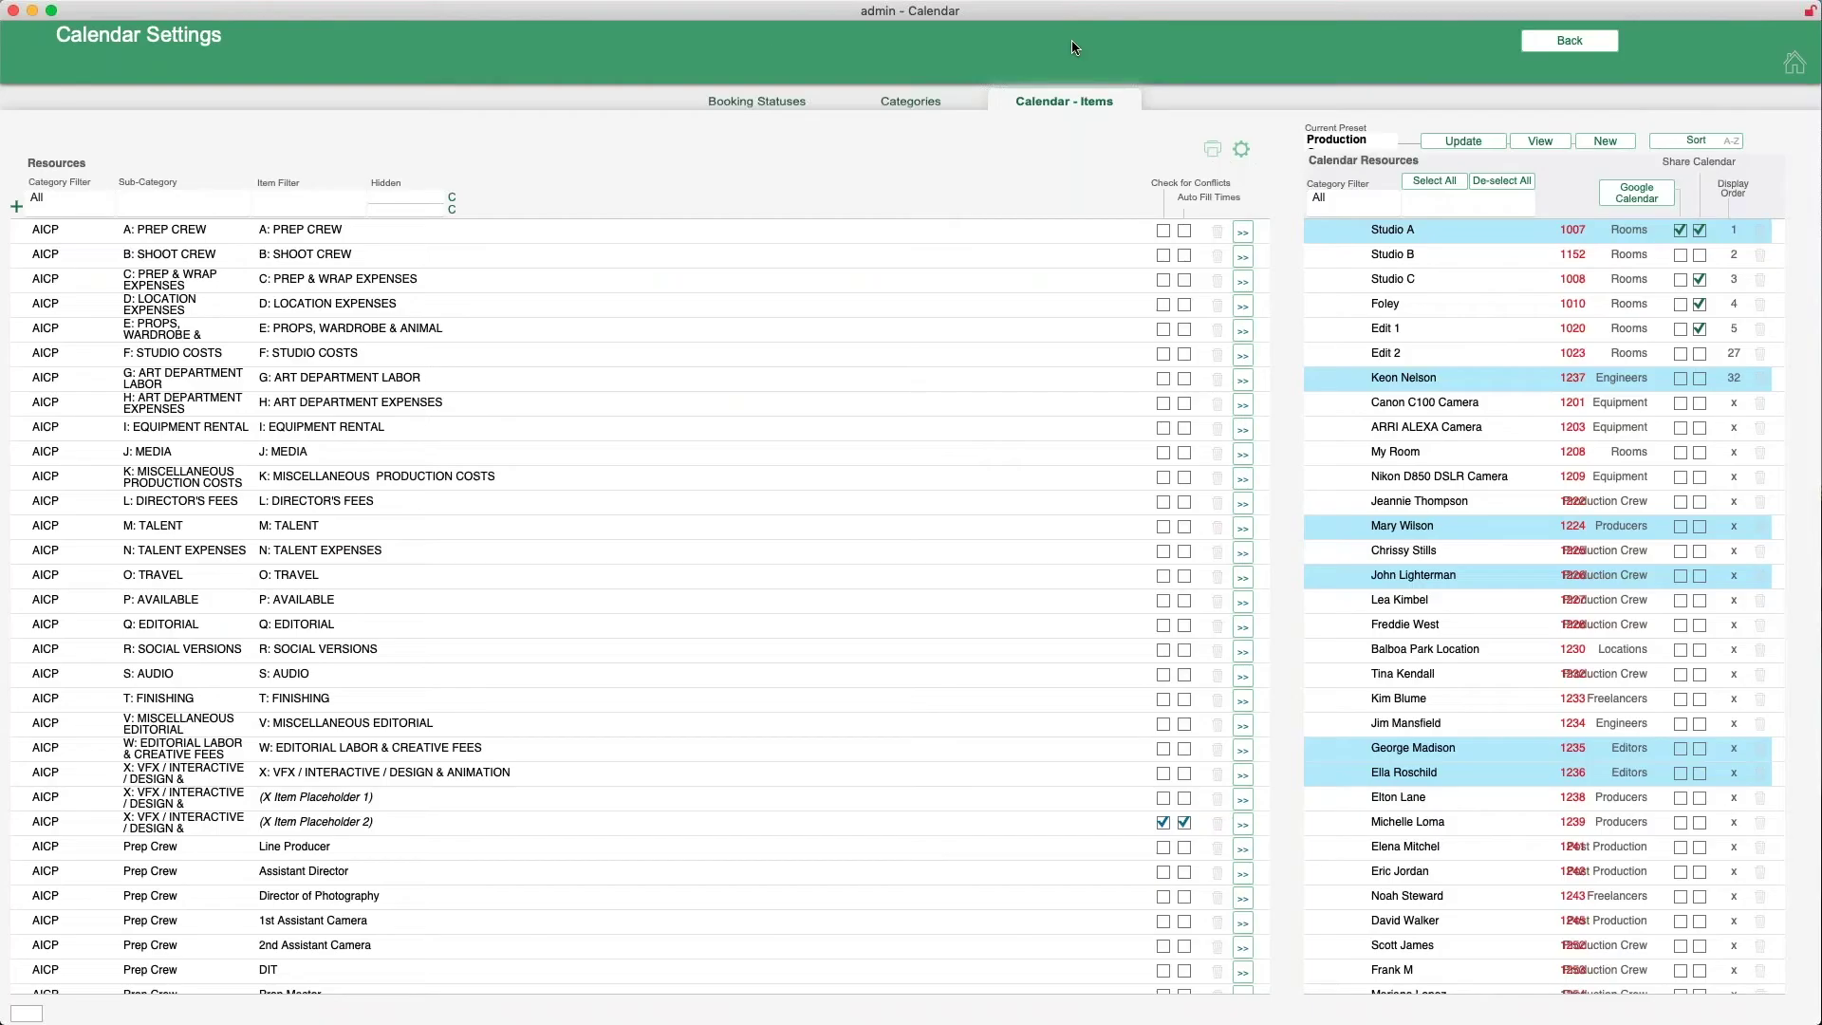
left_click(1336, 139)
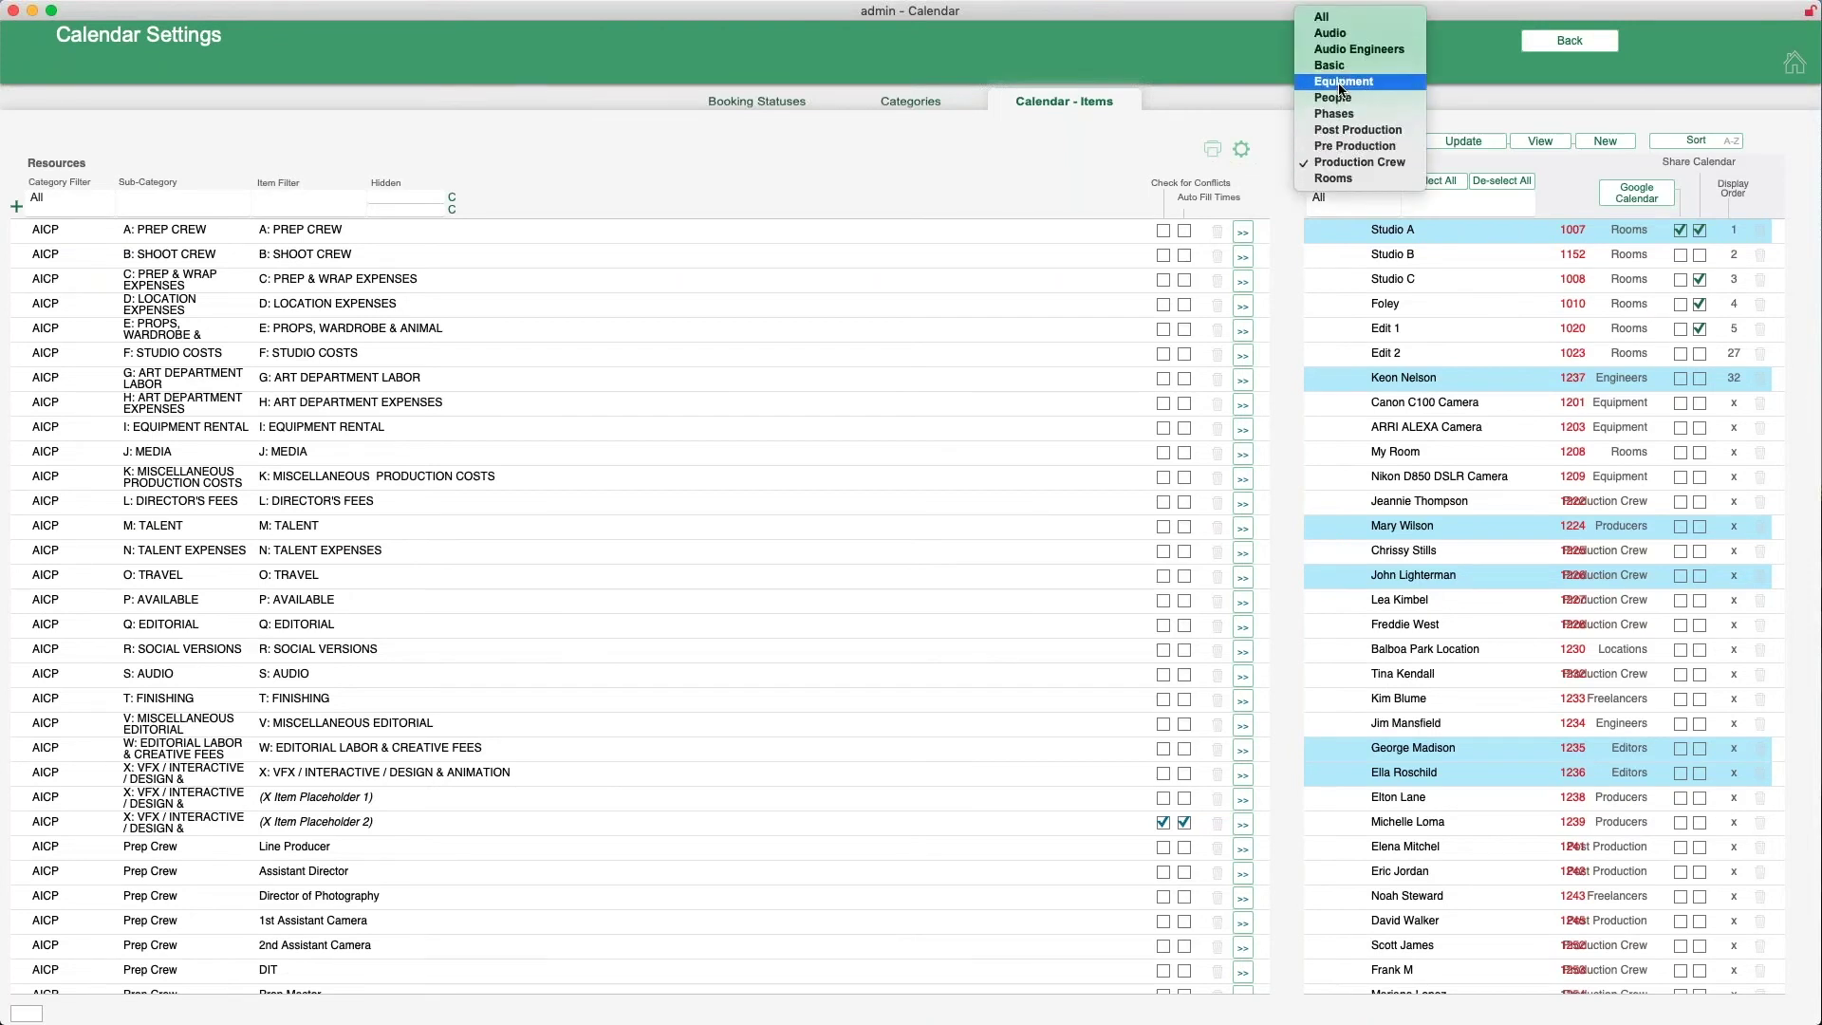
left_click(1281, 123)
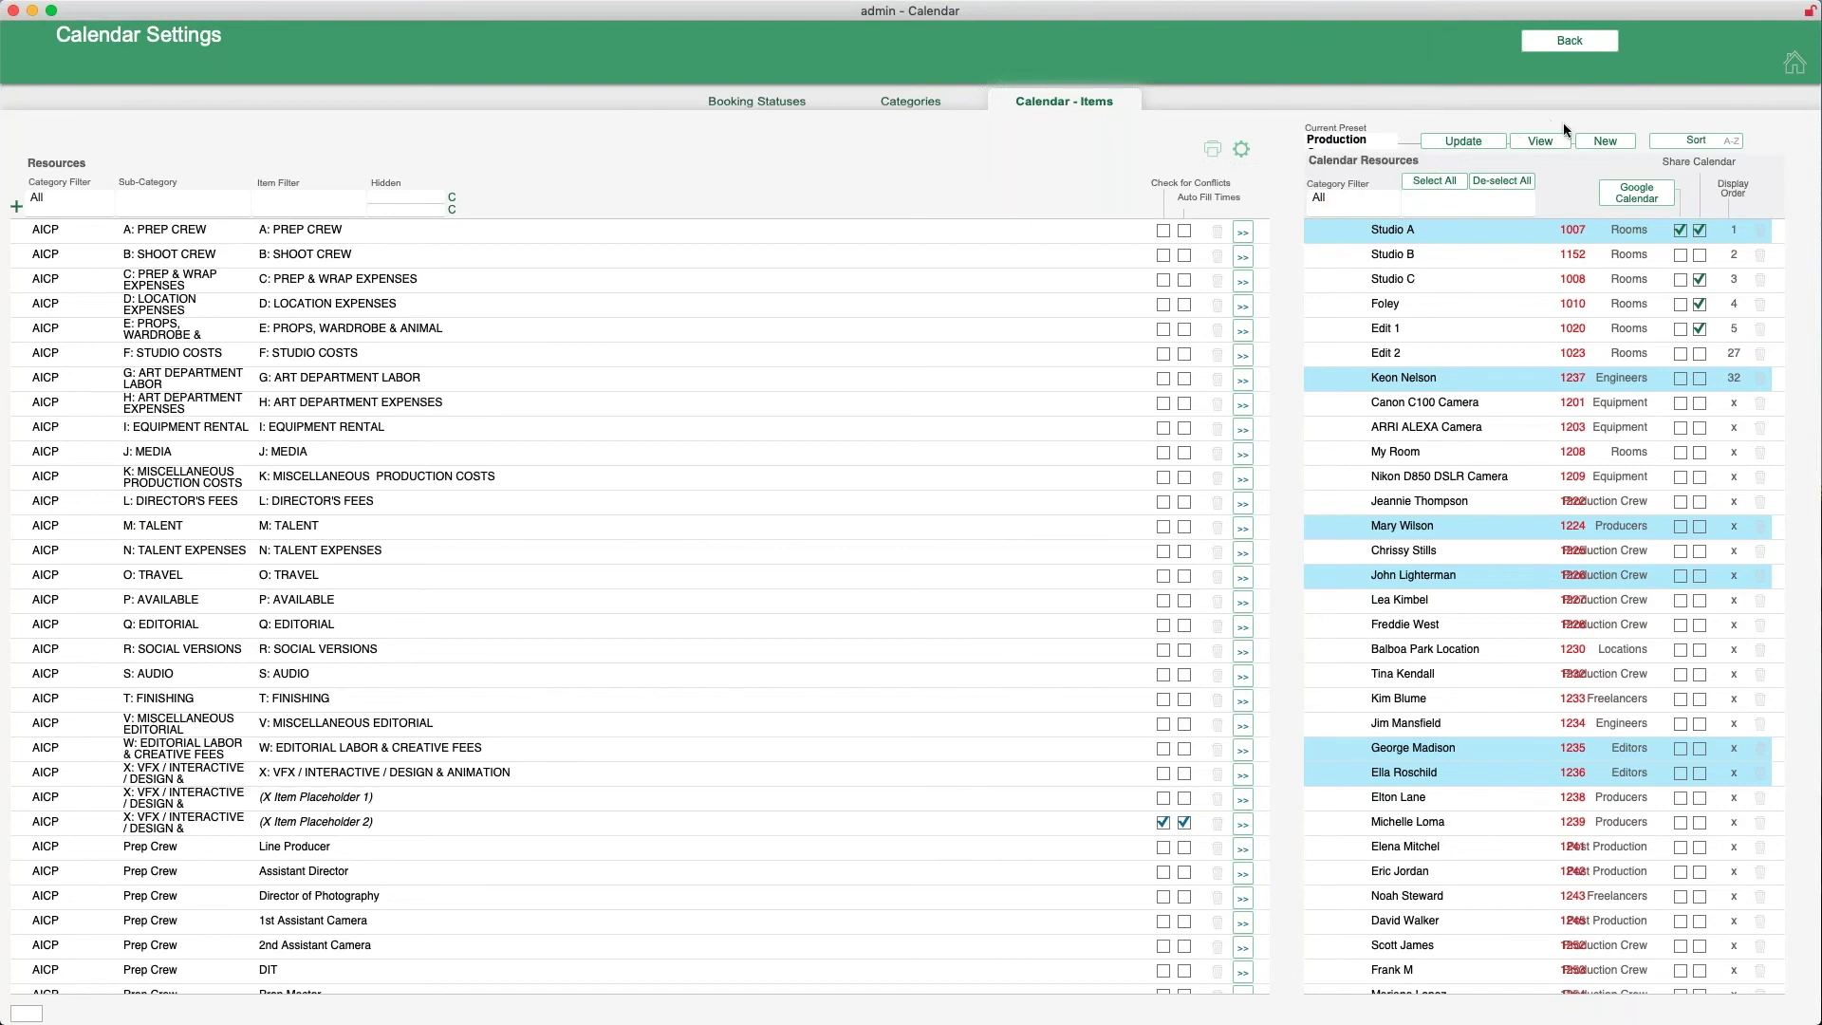
left_click(1589, 144)
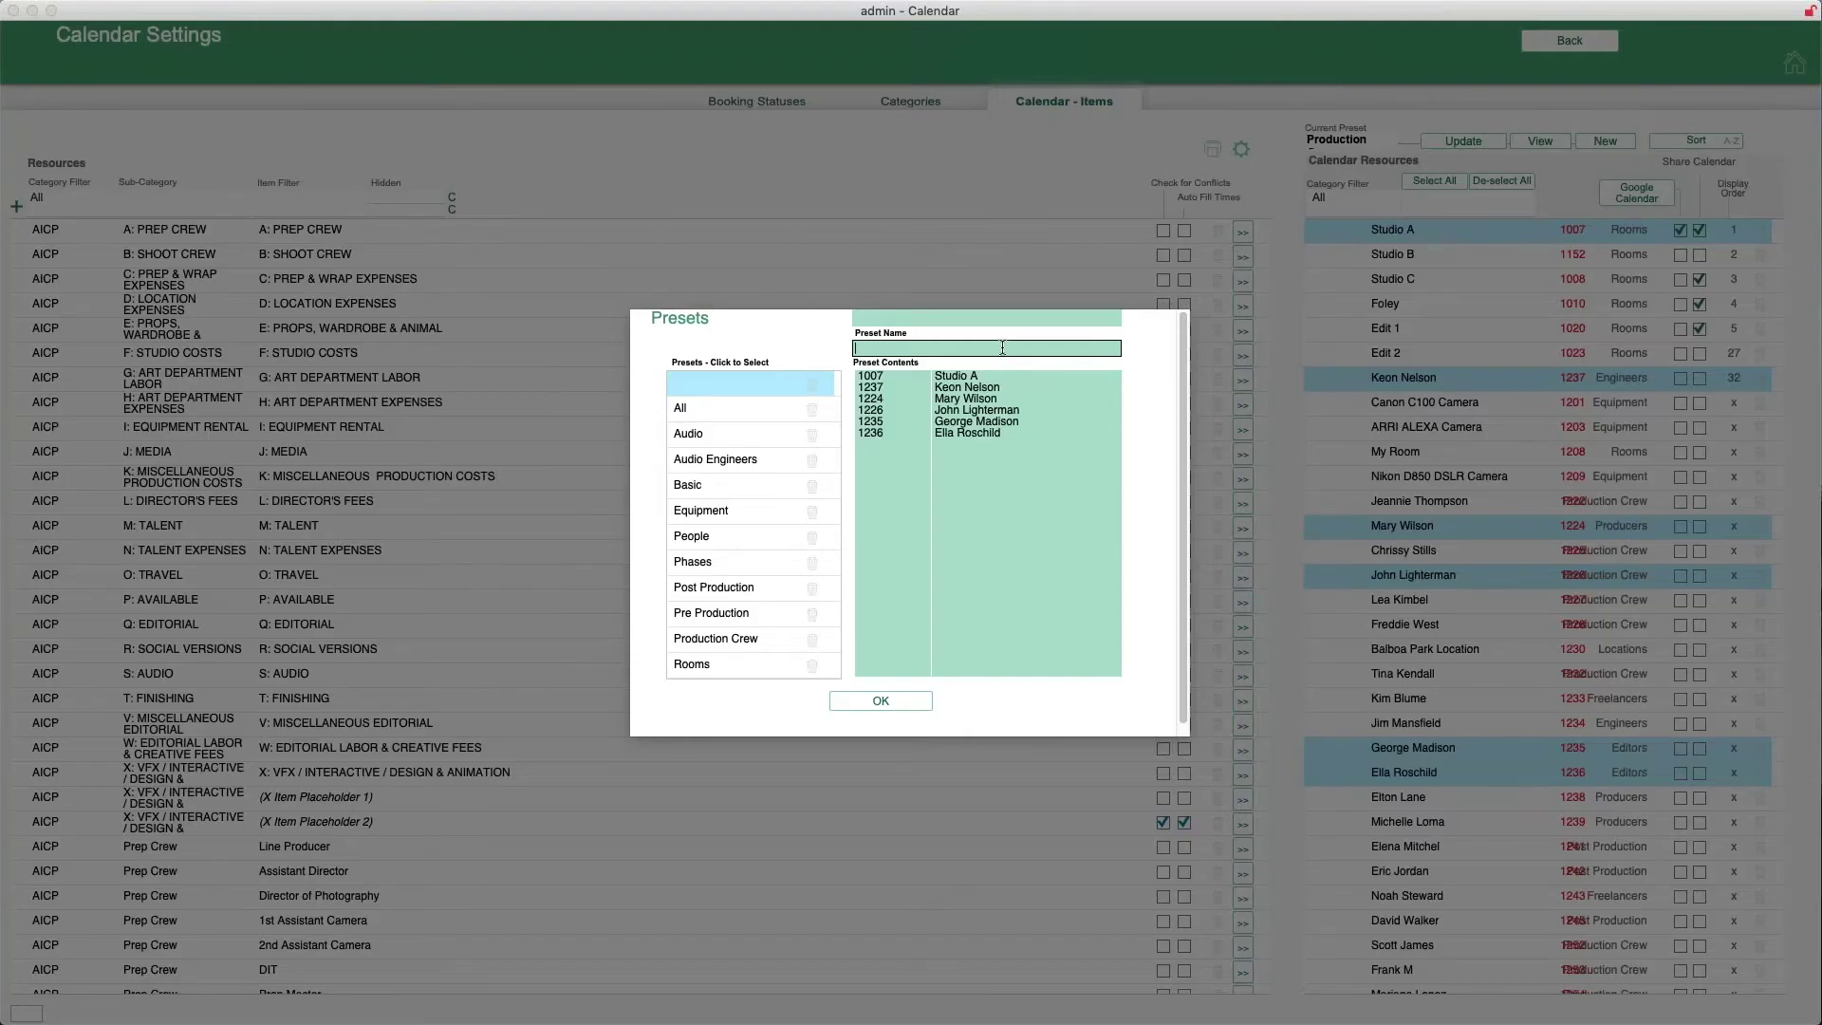
type("New Preset")
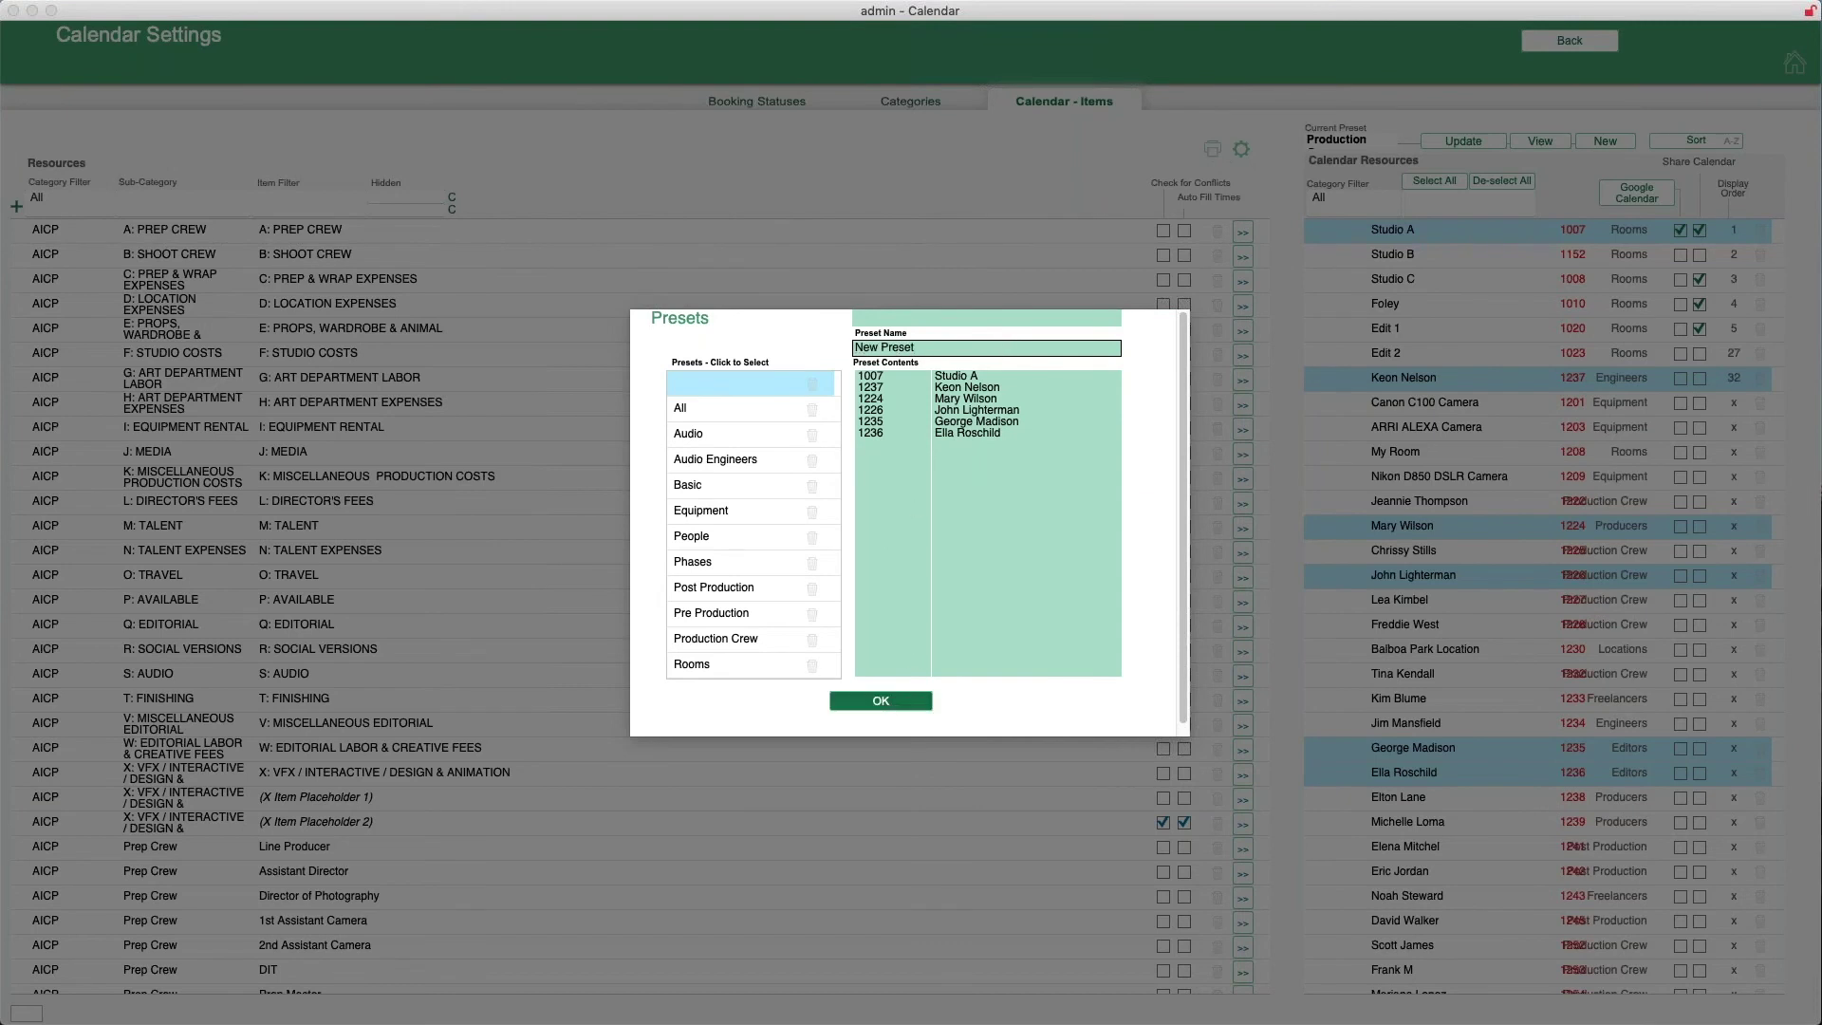
left_click(881, 701)
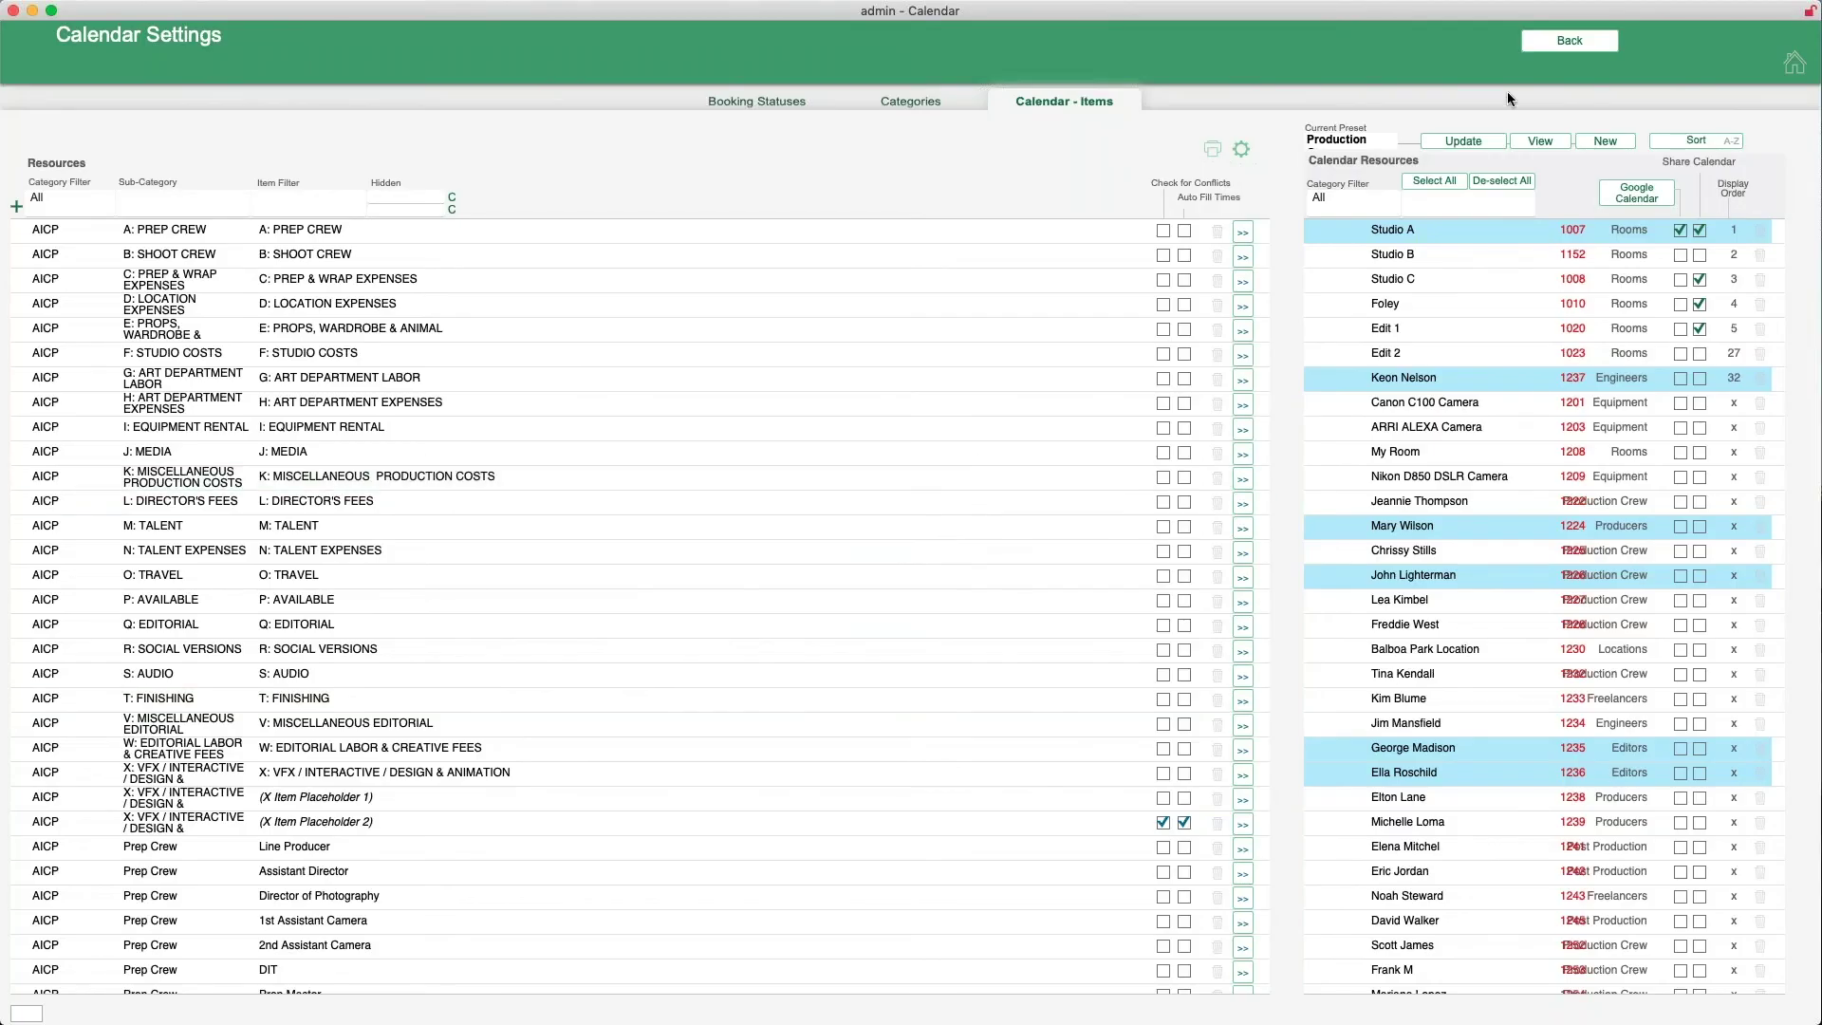
Make New Preset the current preset and deselect all of its calendar resources
left_click(1366, 138)
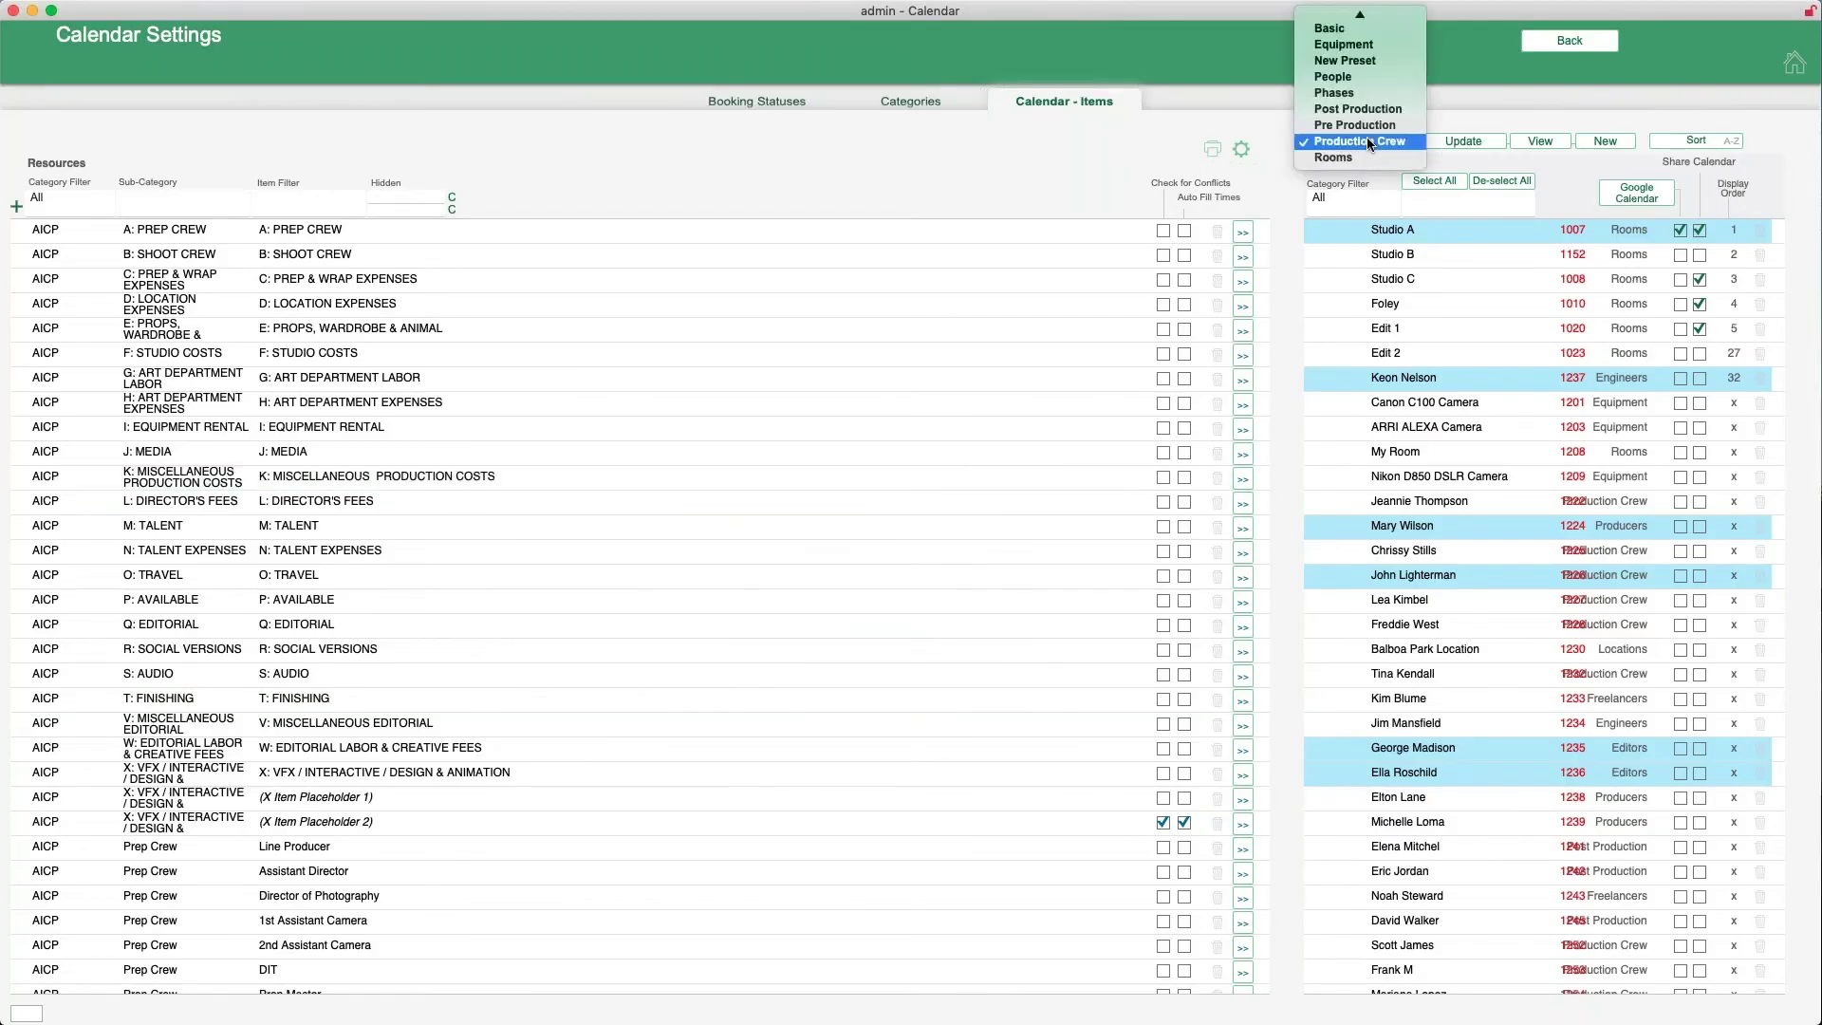
left_click(1343, 66)
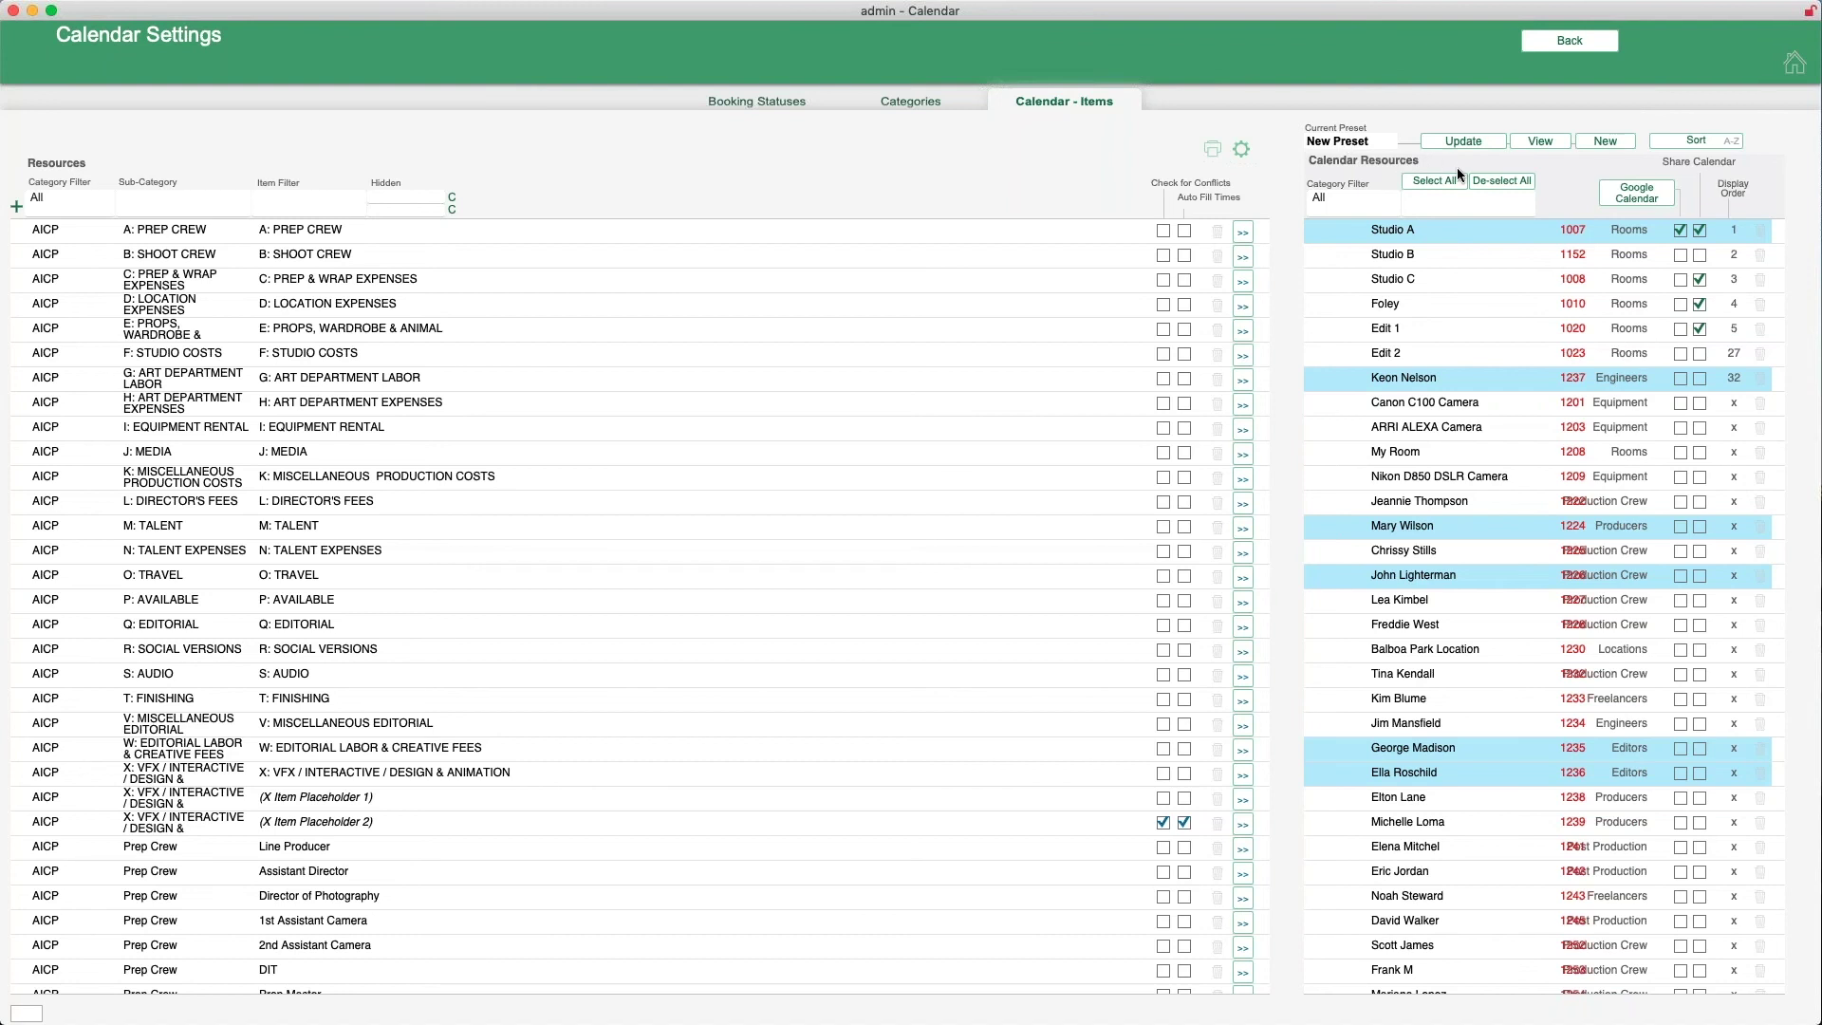
left_click(1483, 182)
Select Studio A, Foley, Canon C100 Camera and the first listed engineer as resources for New Preset
scroll(1486, 476, "down", 5)
scroll(1486, 477, "up", 5)
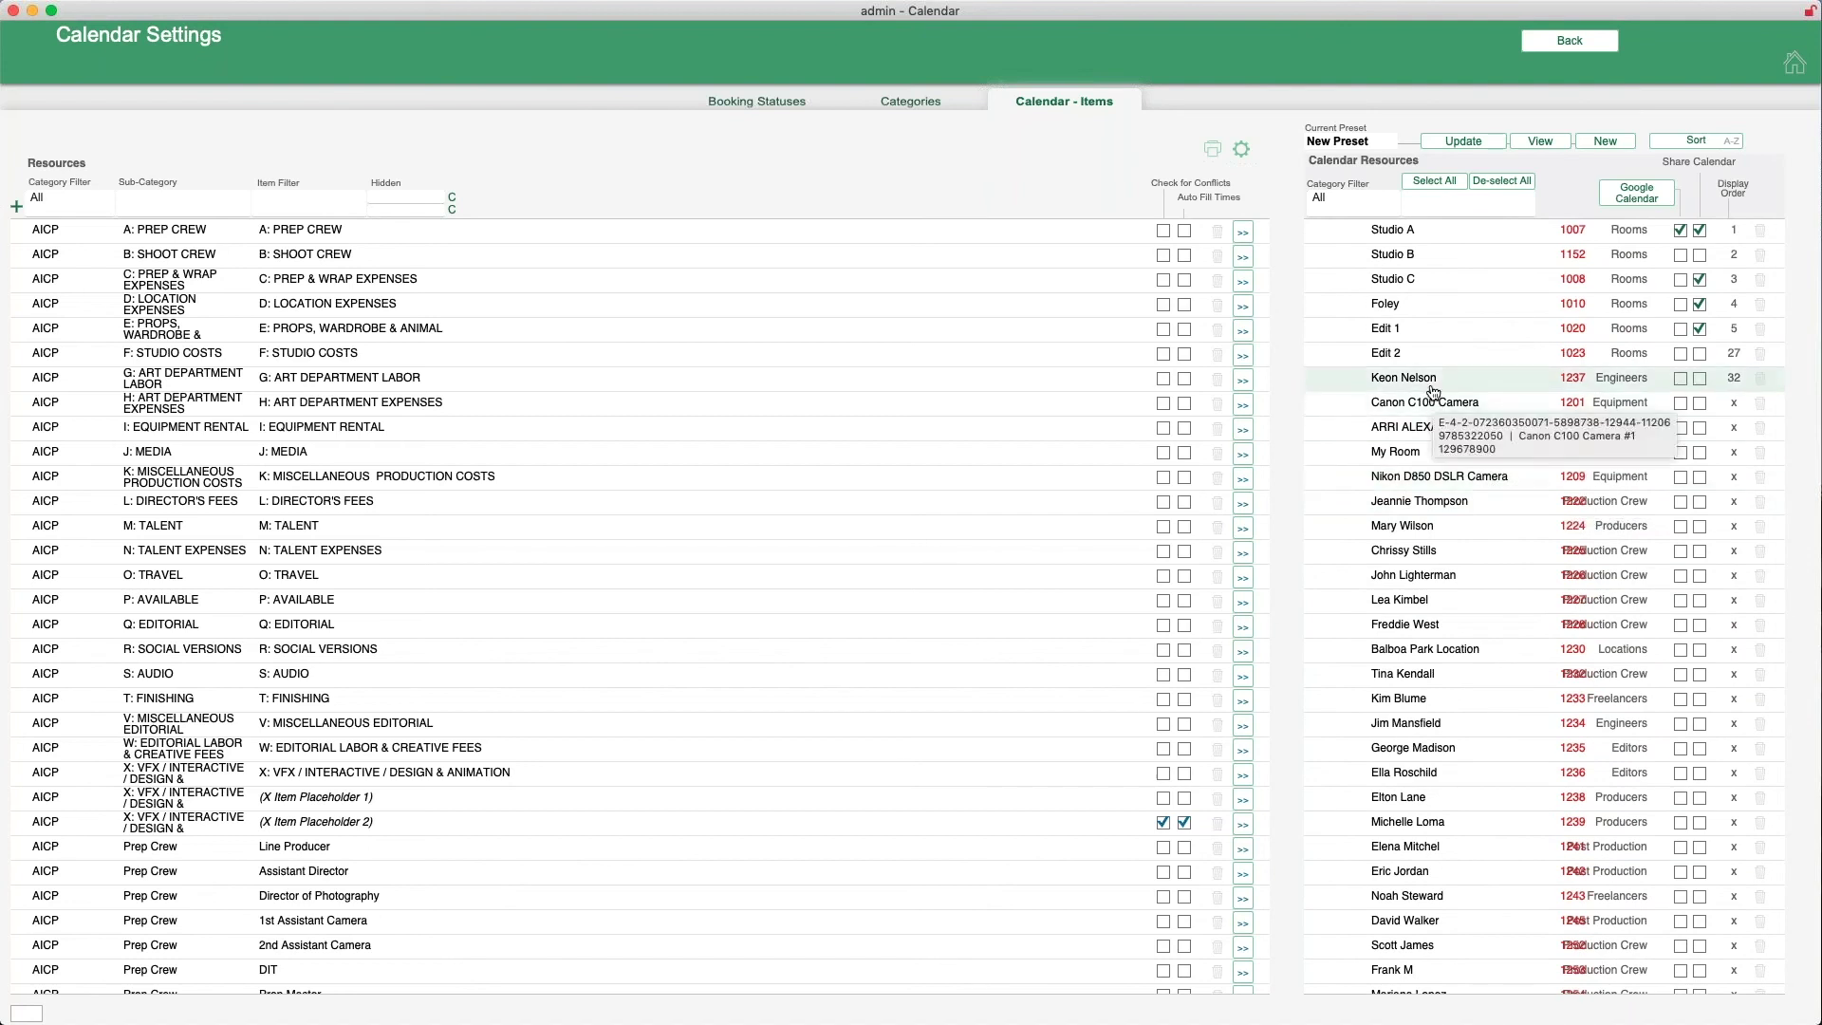
left_click(1400, 379)
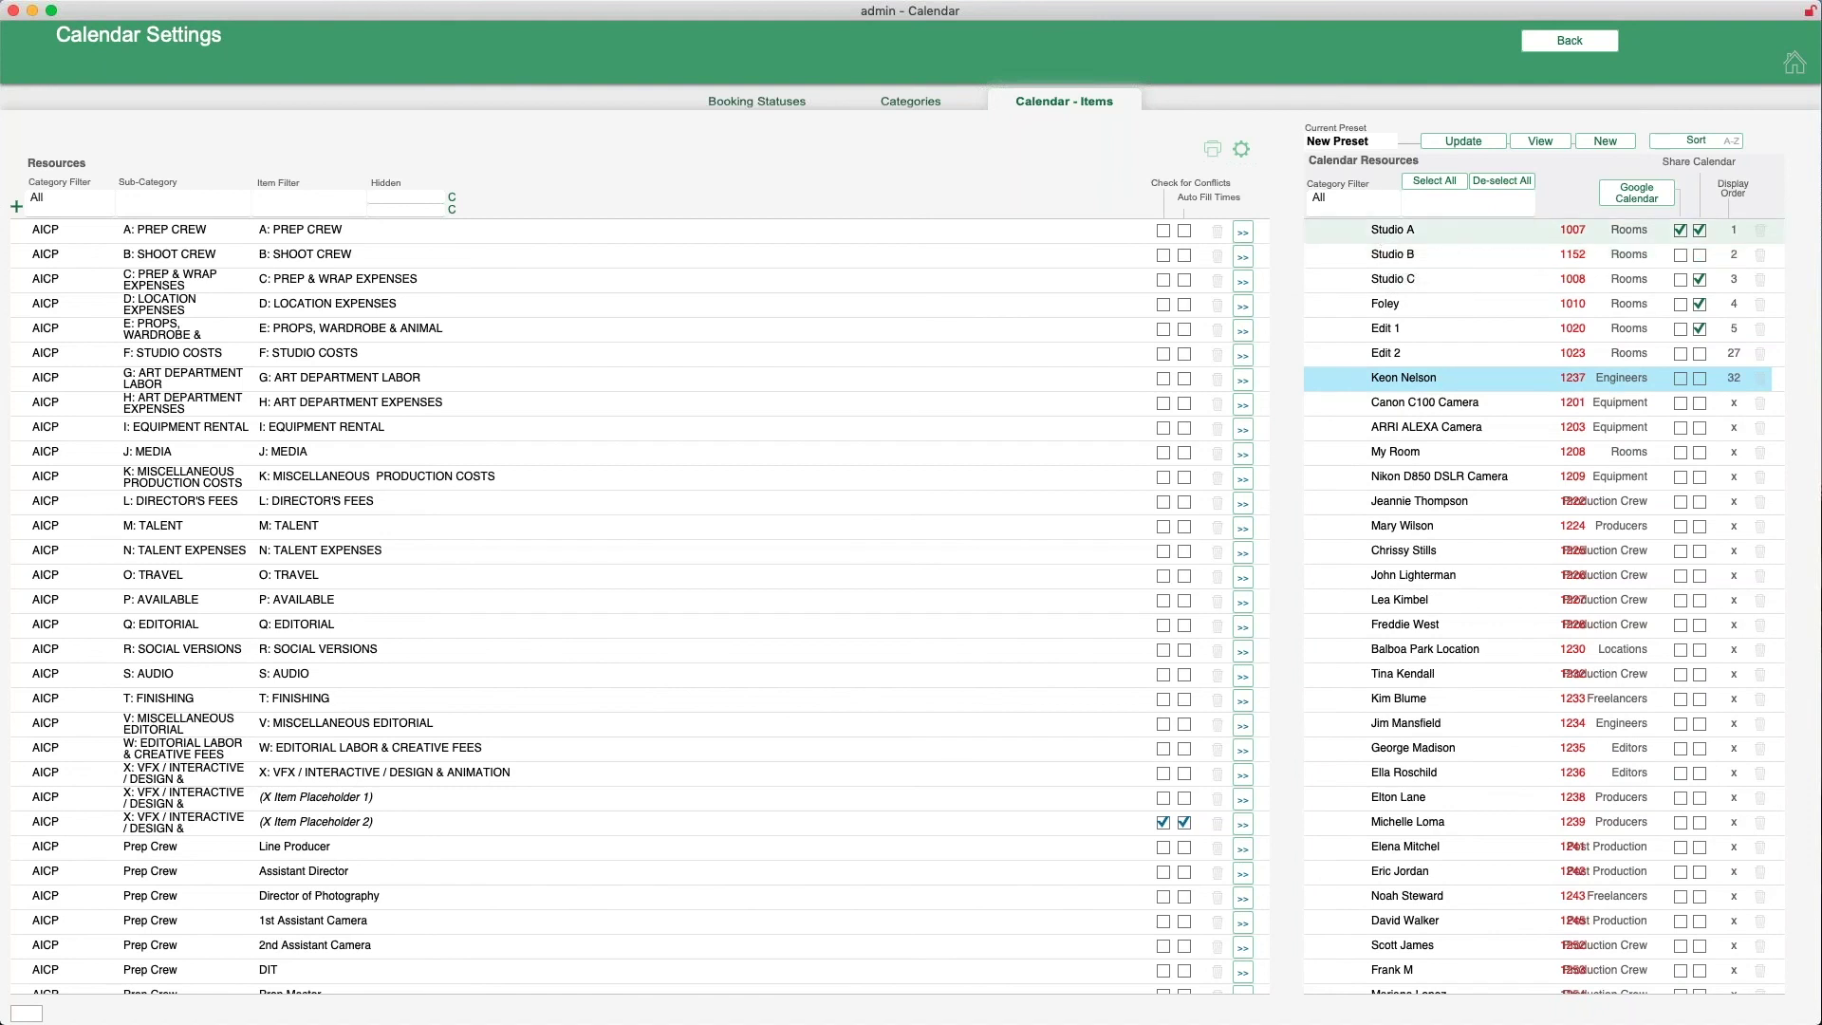
left_click(1387, 230)
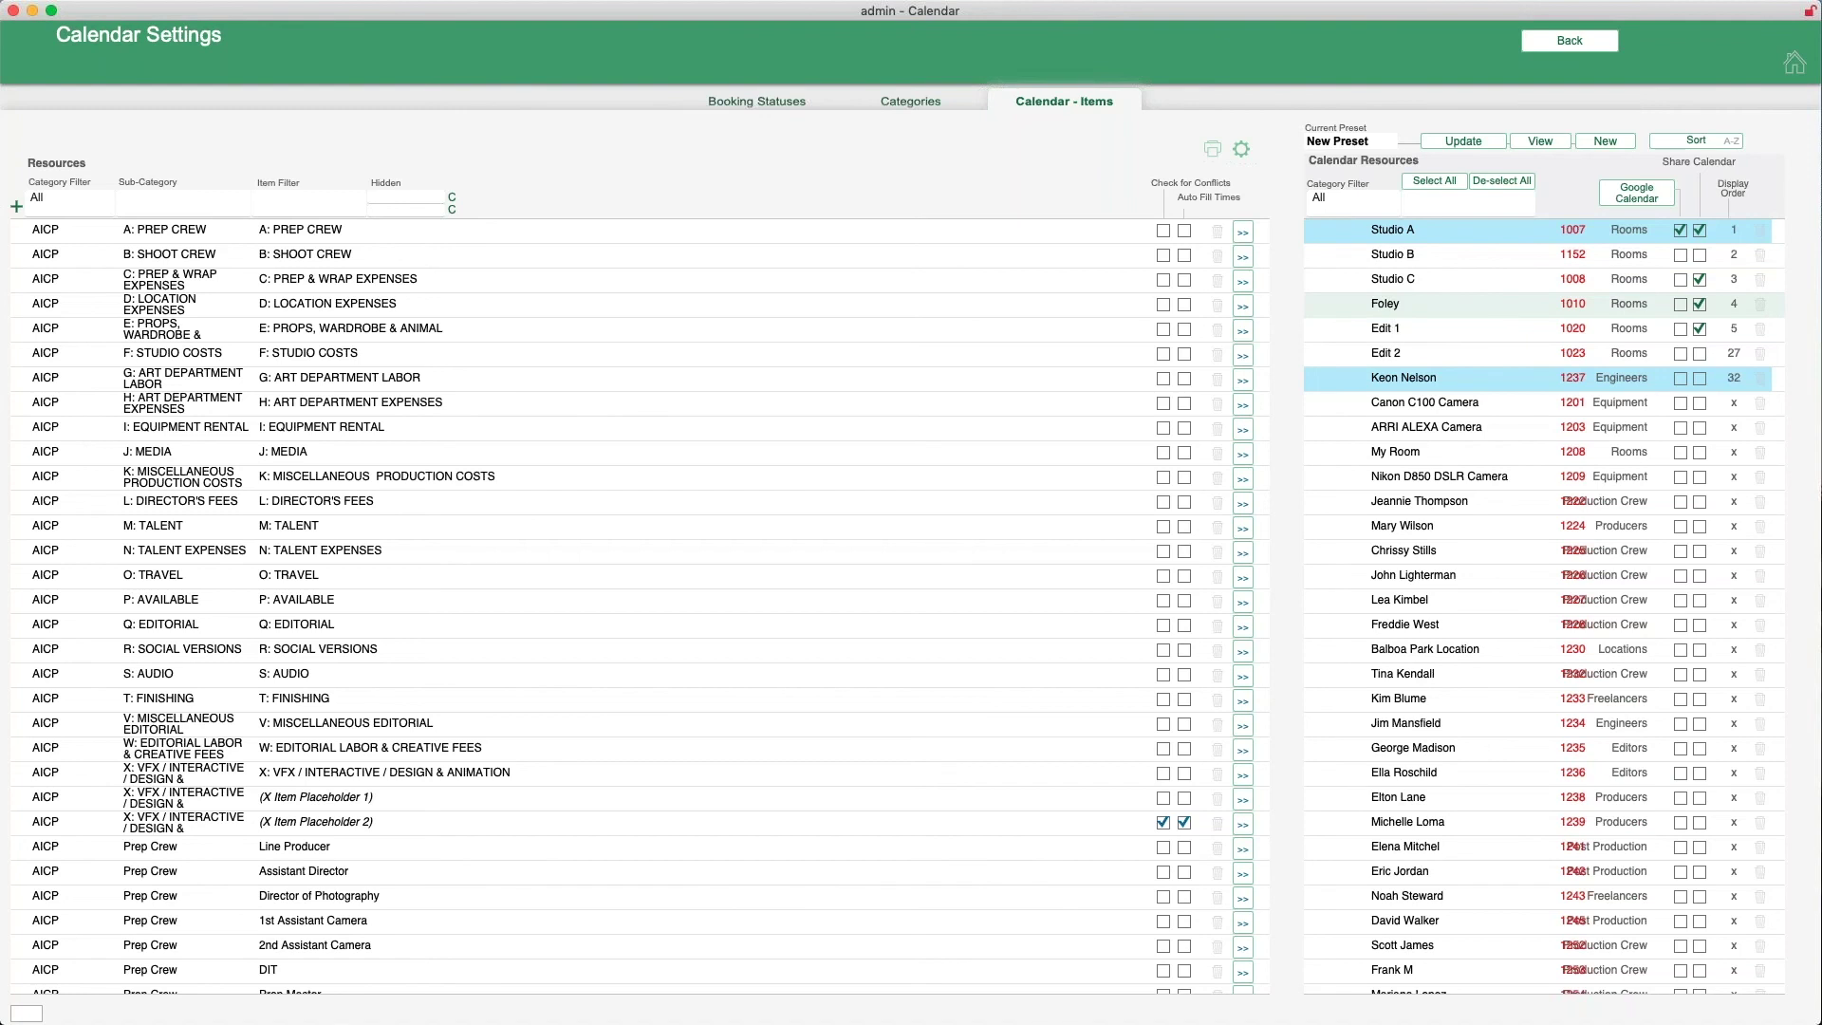
left_click(1395, 305)
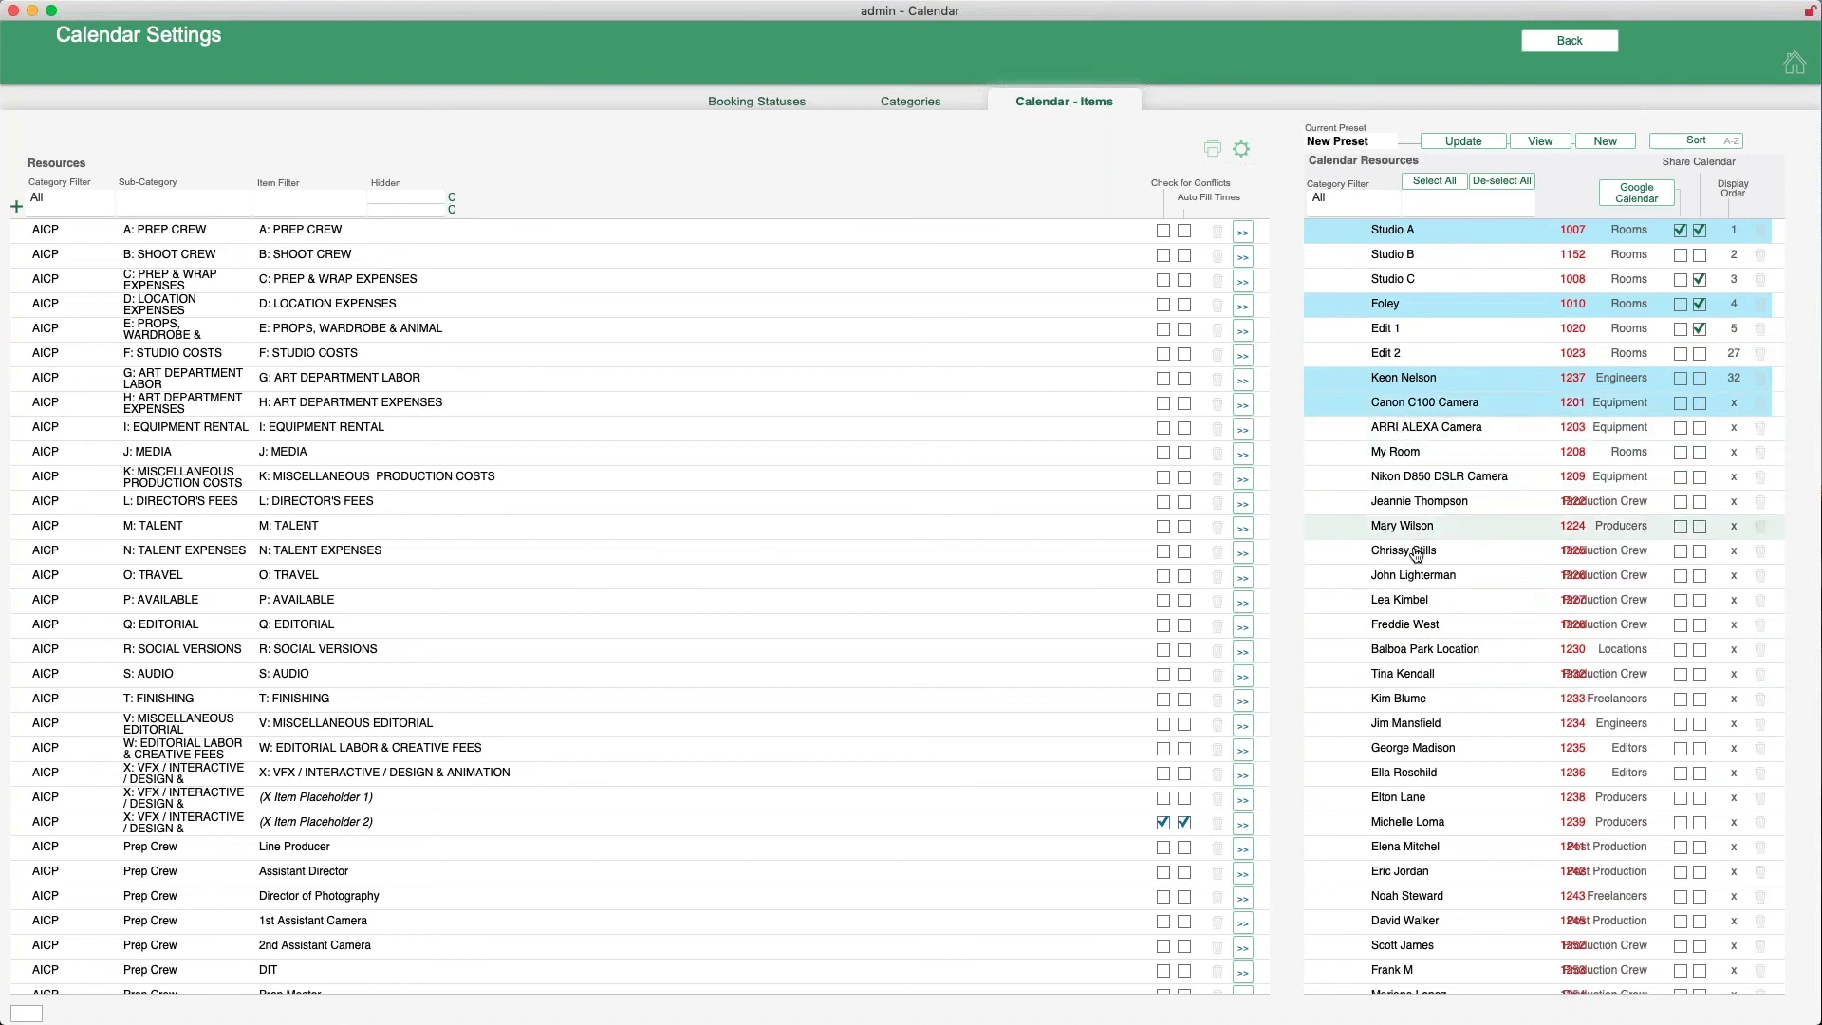
Add the first two Post Production members, the last two freelancers, LaCie 4 Terabyte USB 3 Hard Drive and Meal to the resource selection
scroll(1423, 569, "down", 5)
scroll(1416, 555, "down", 6)
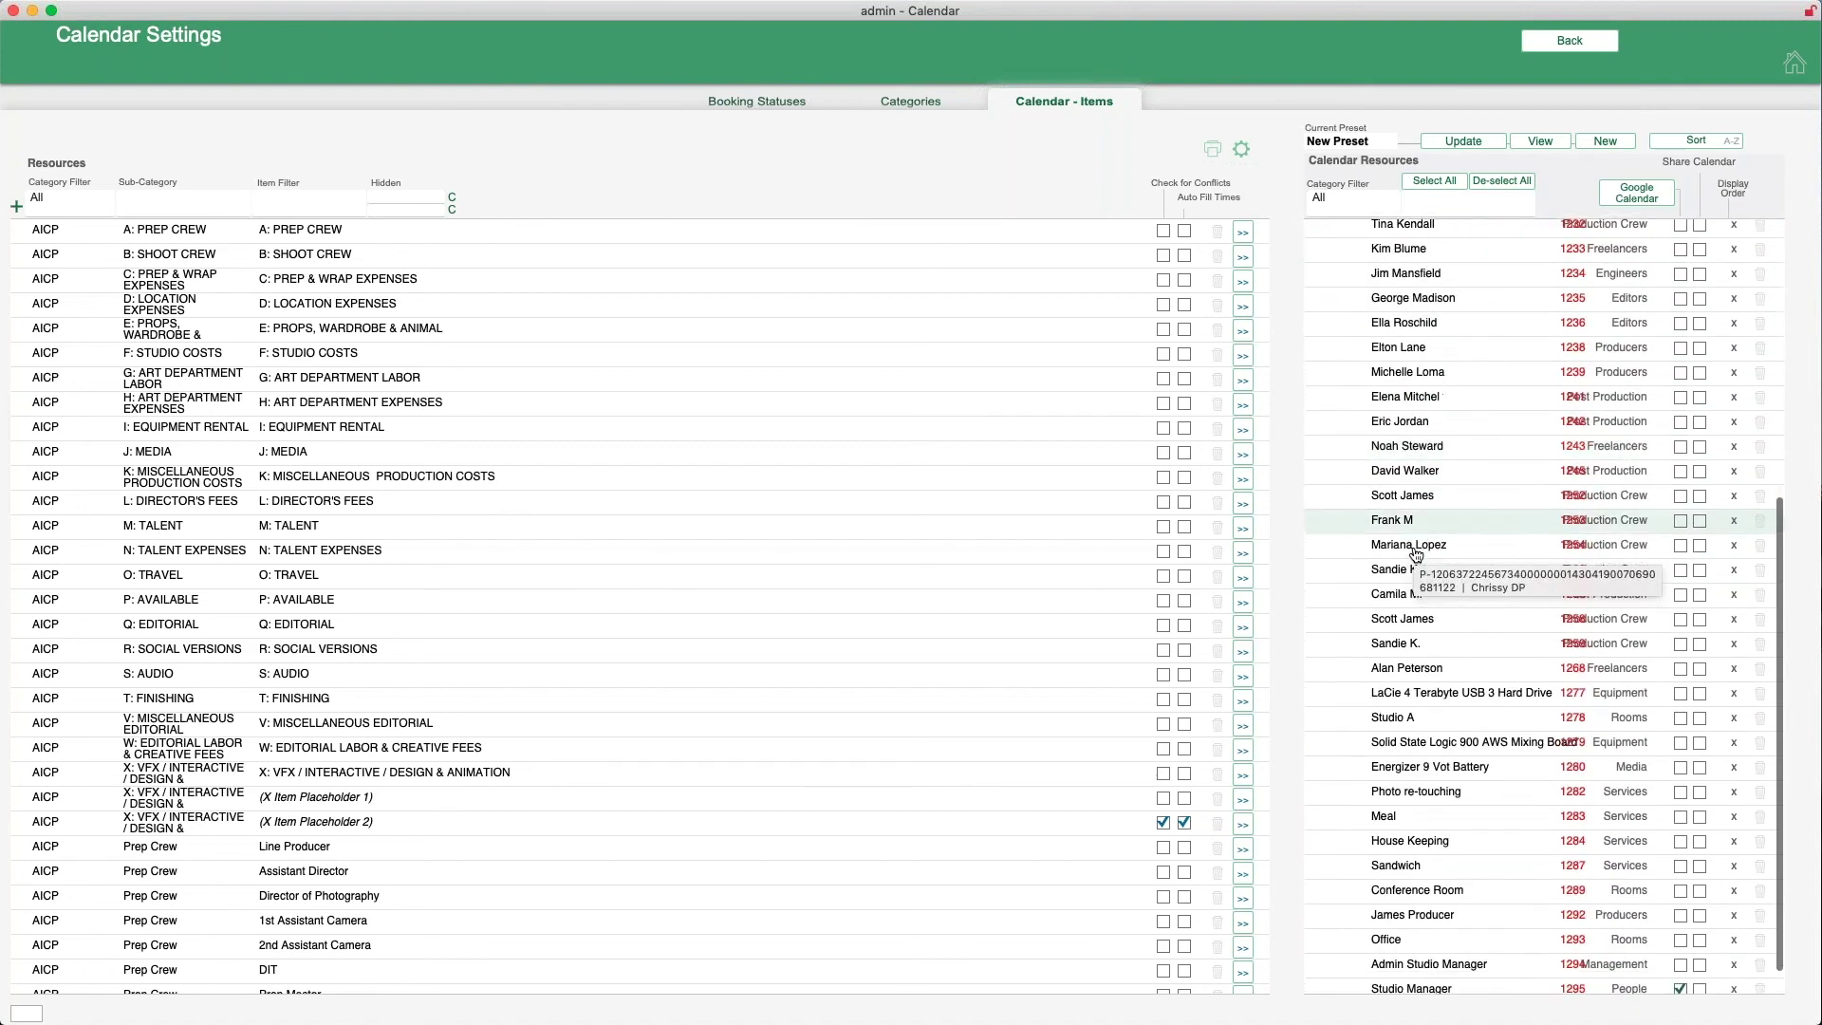
left_click_drag(1342, 372, 1352, 414)
left_click(1363, 634, "super")
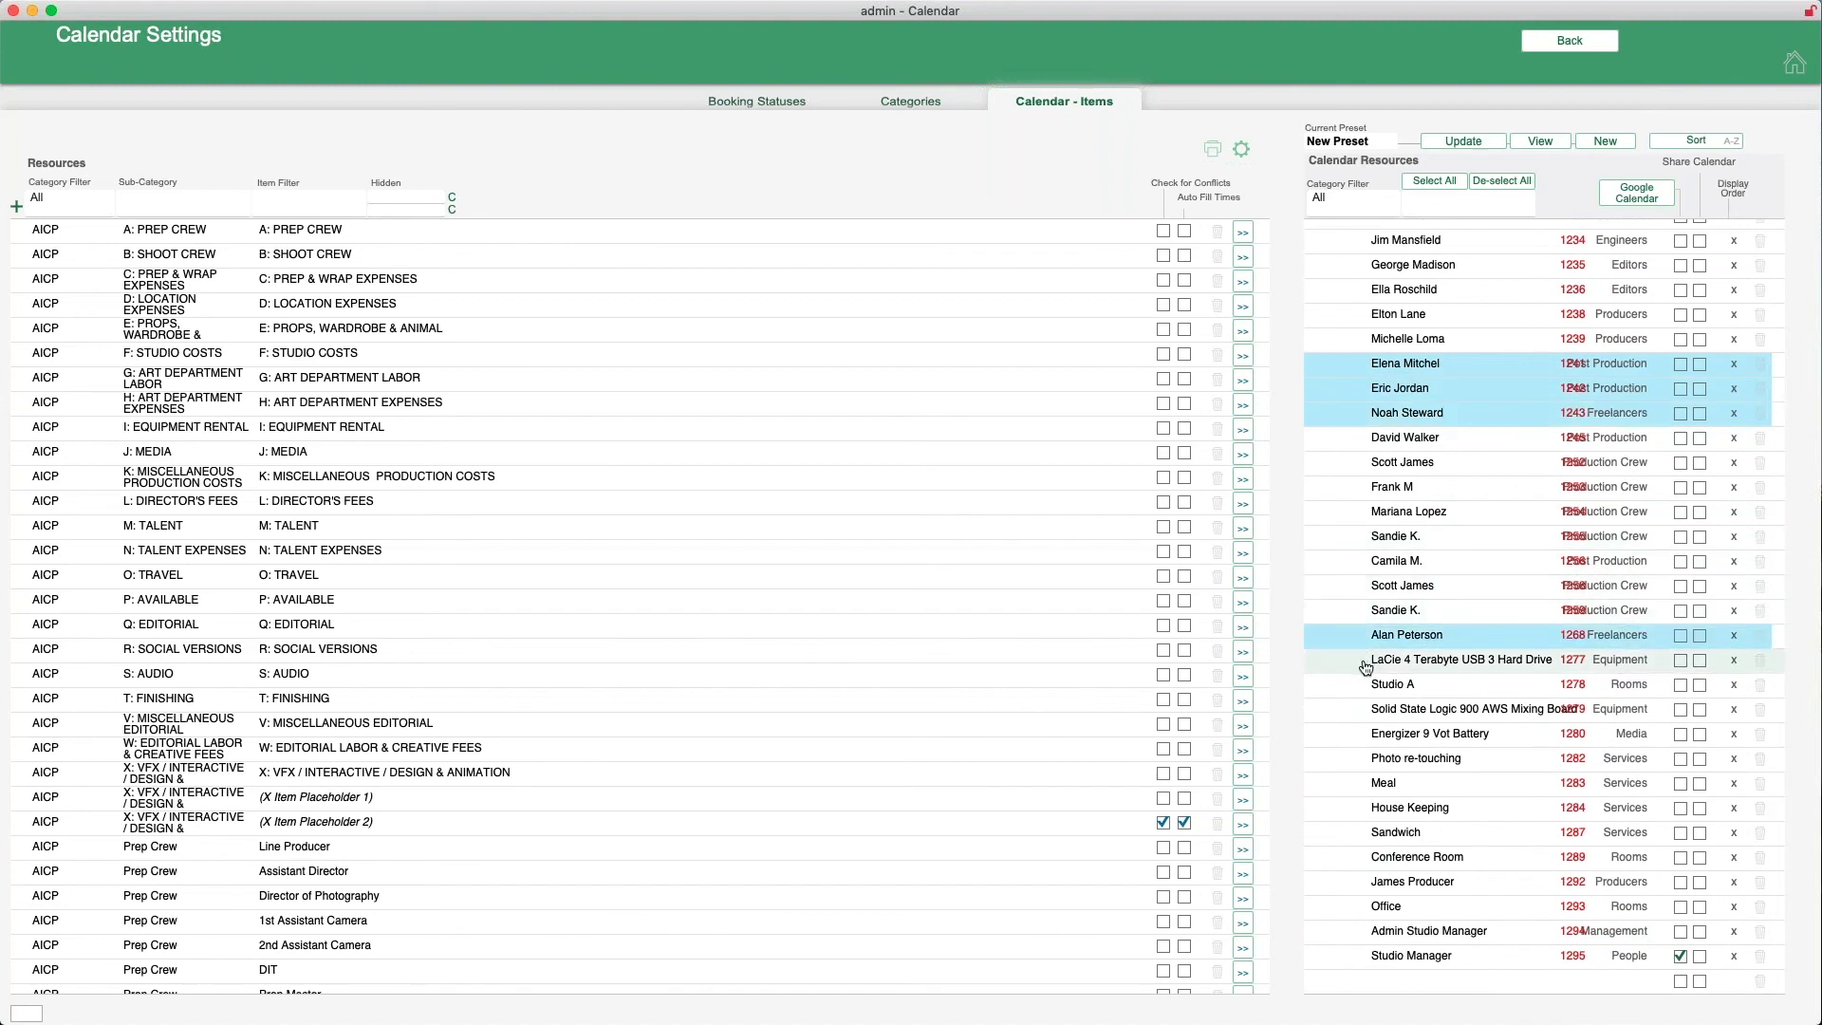
left_click(1352, 658, "super")
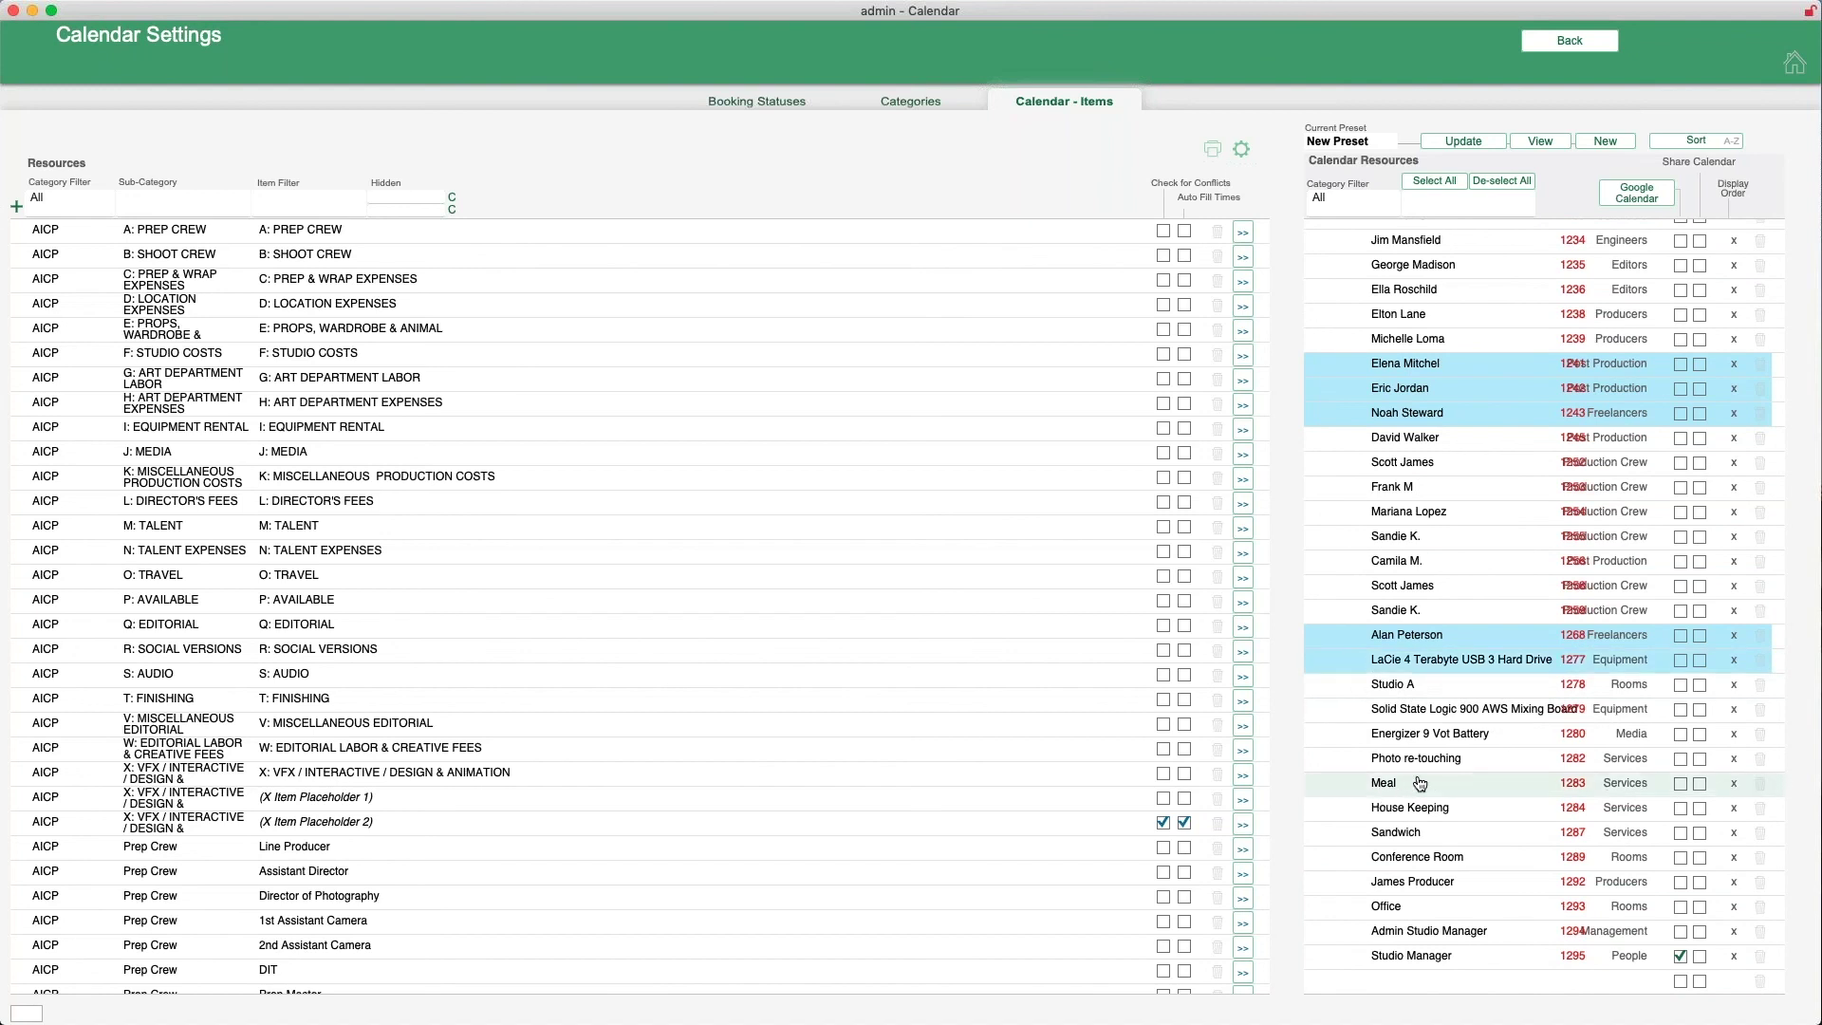
left_click(1342, 782, "super")
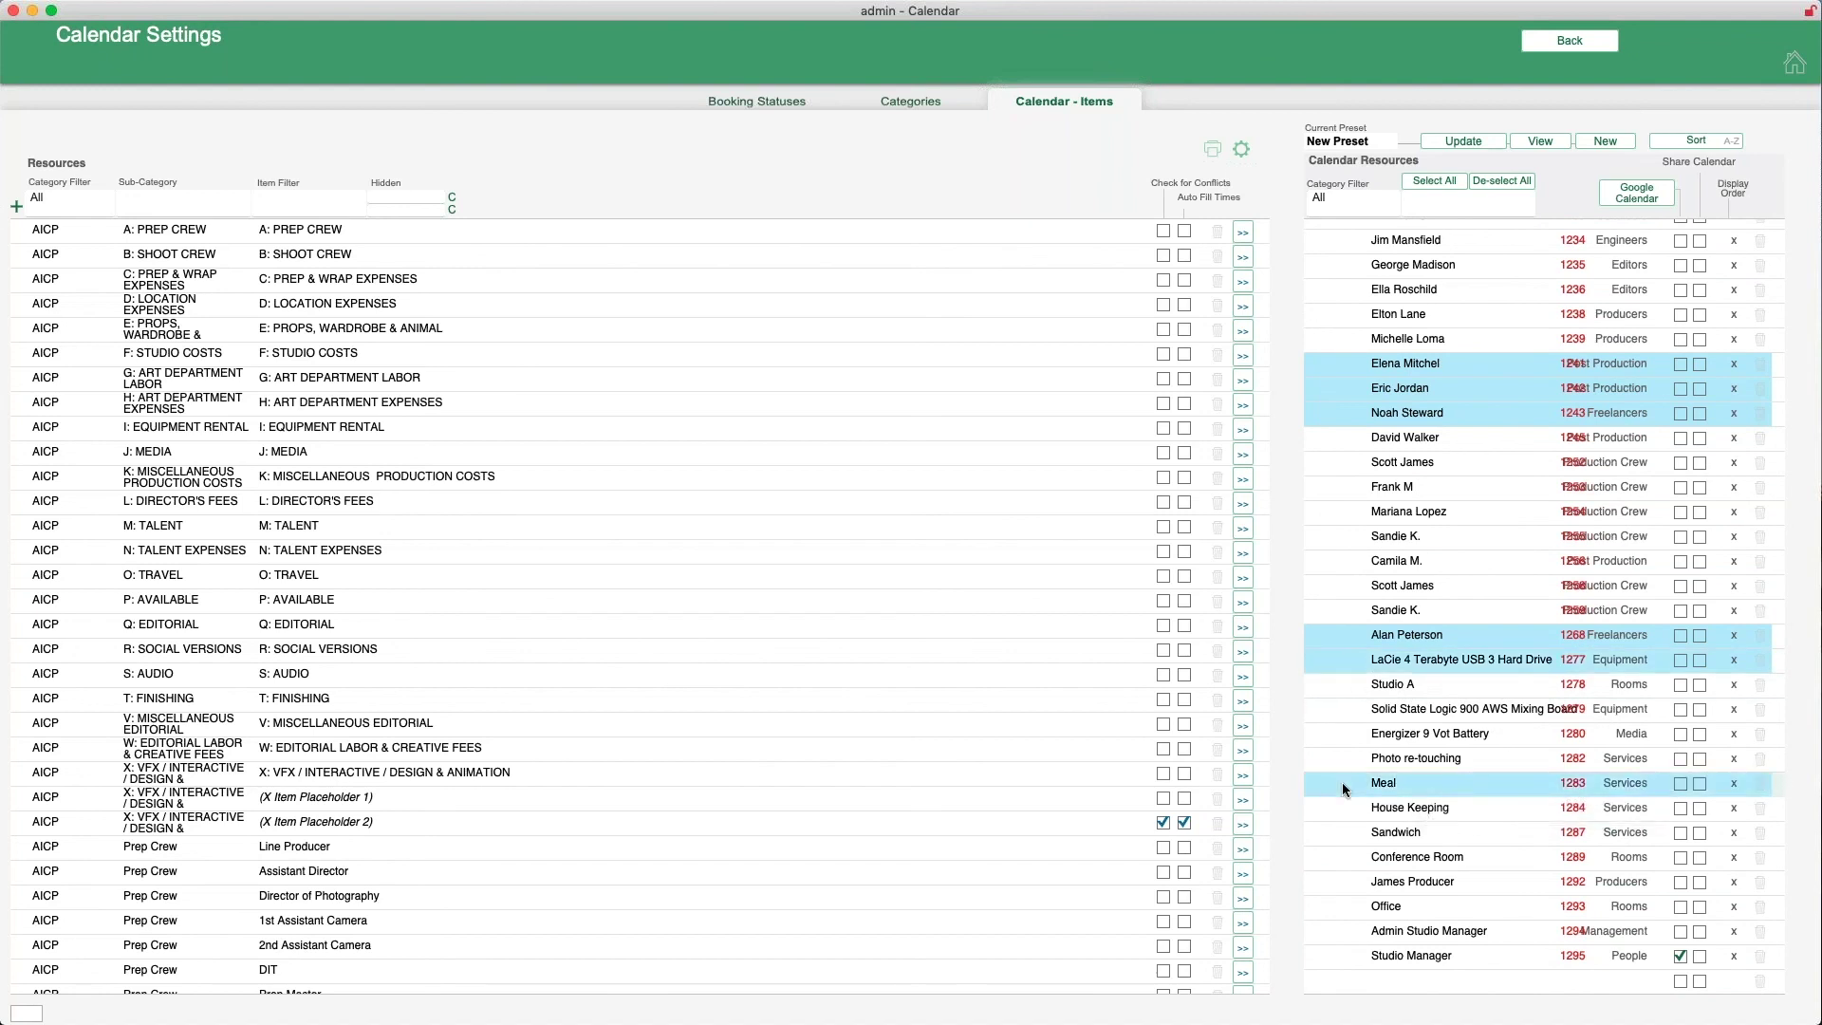
Update New Preset with the selected resources and return to the calendar
left_click(1466, 142)
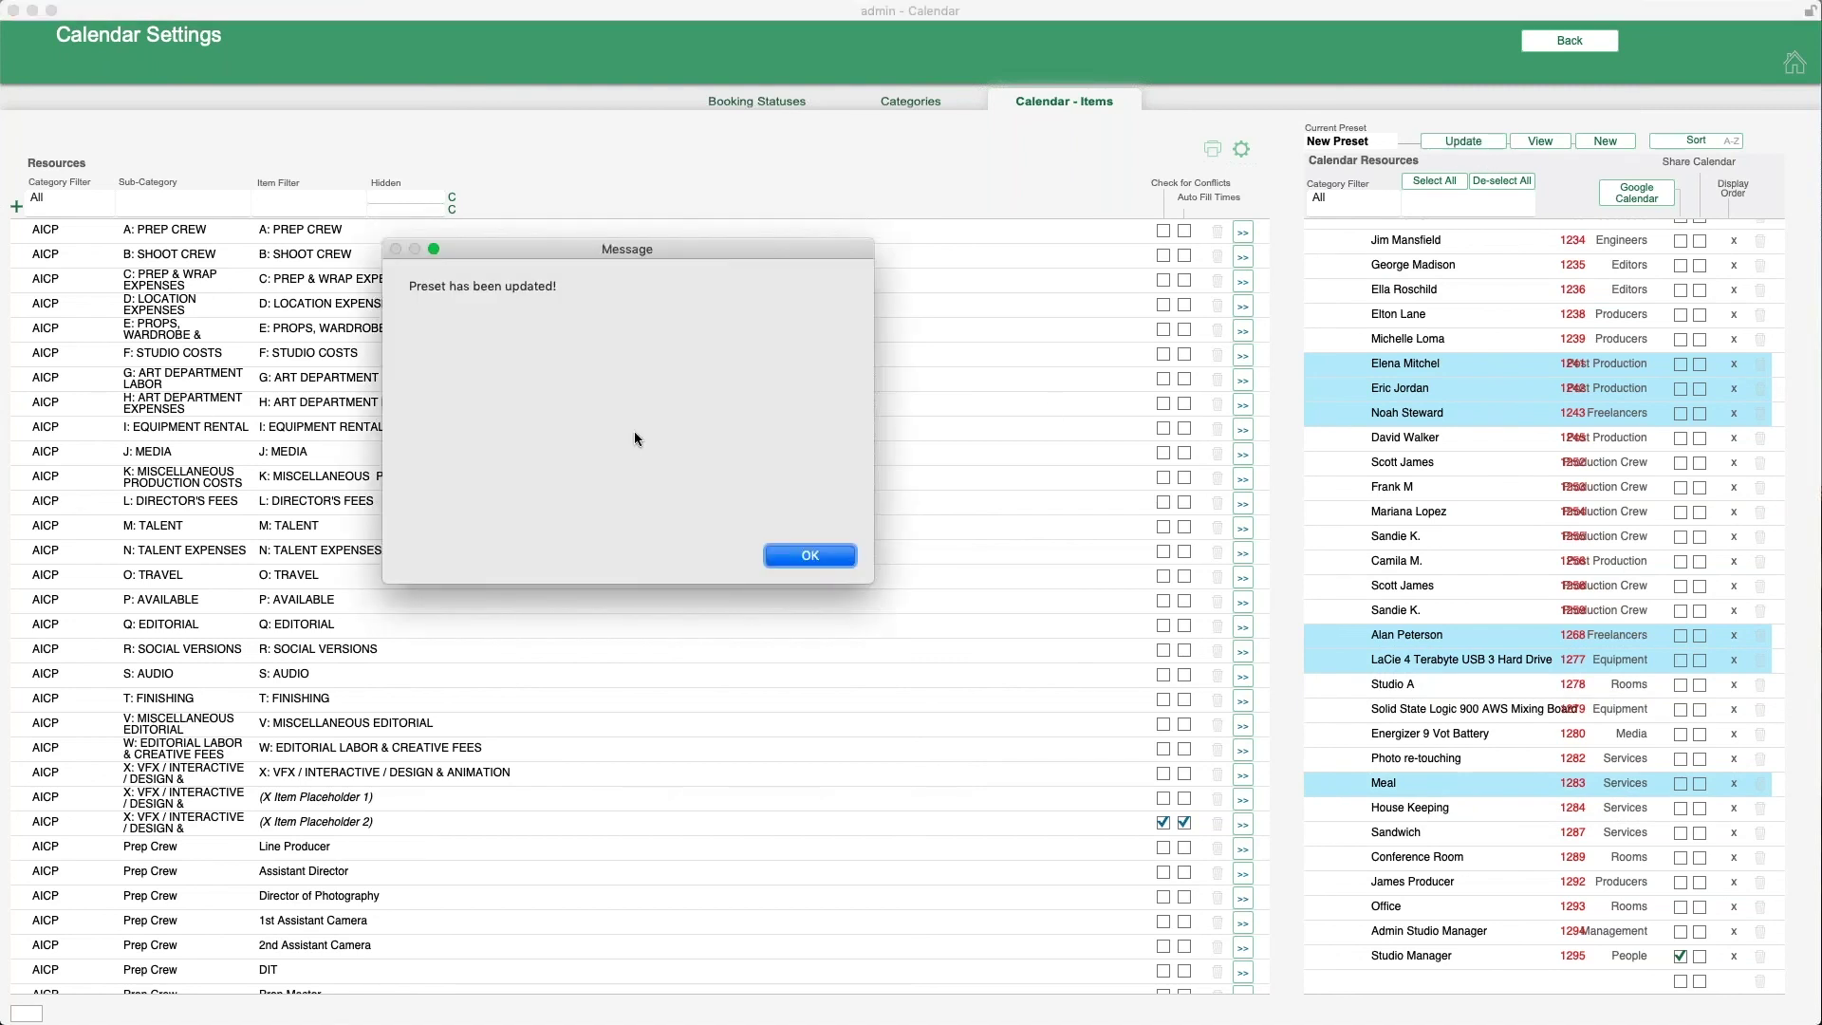
left_click(774, 560)
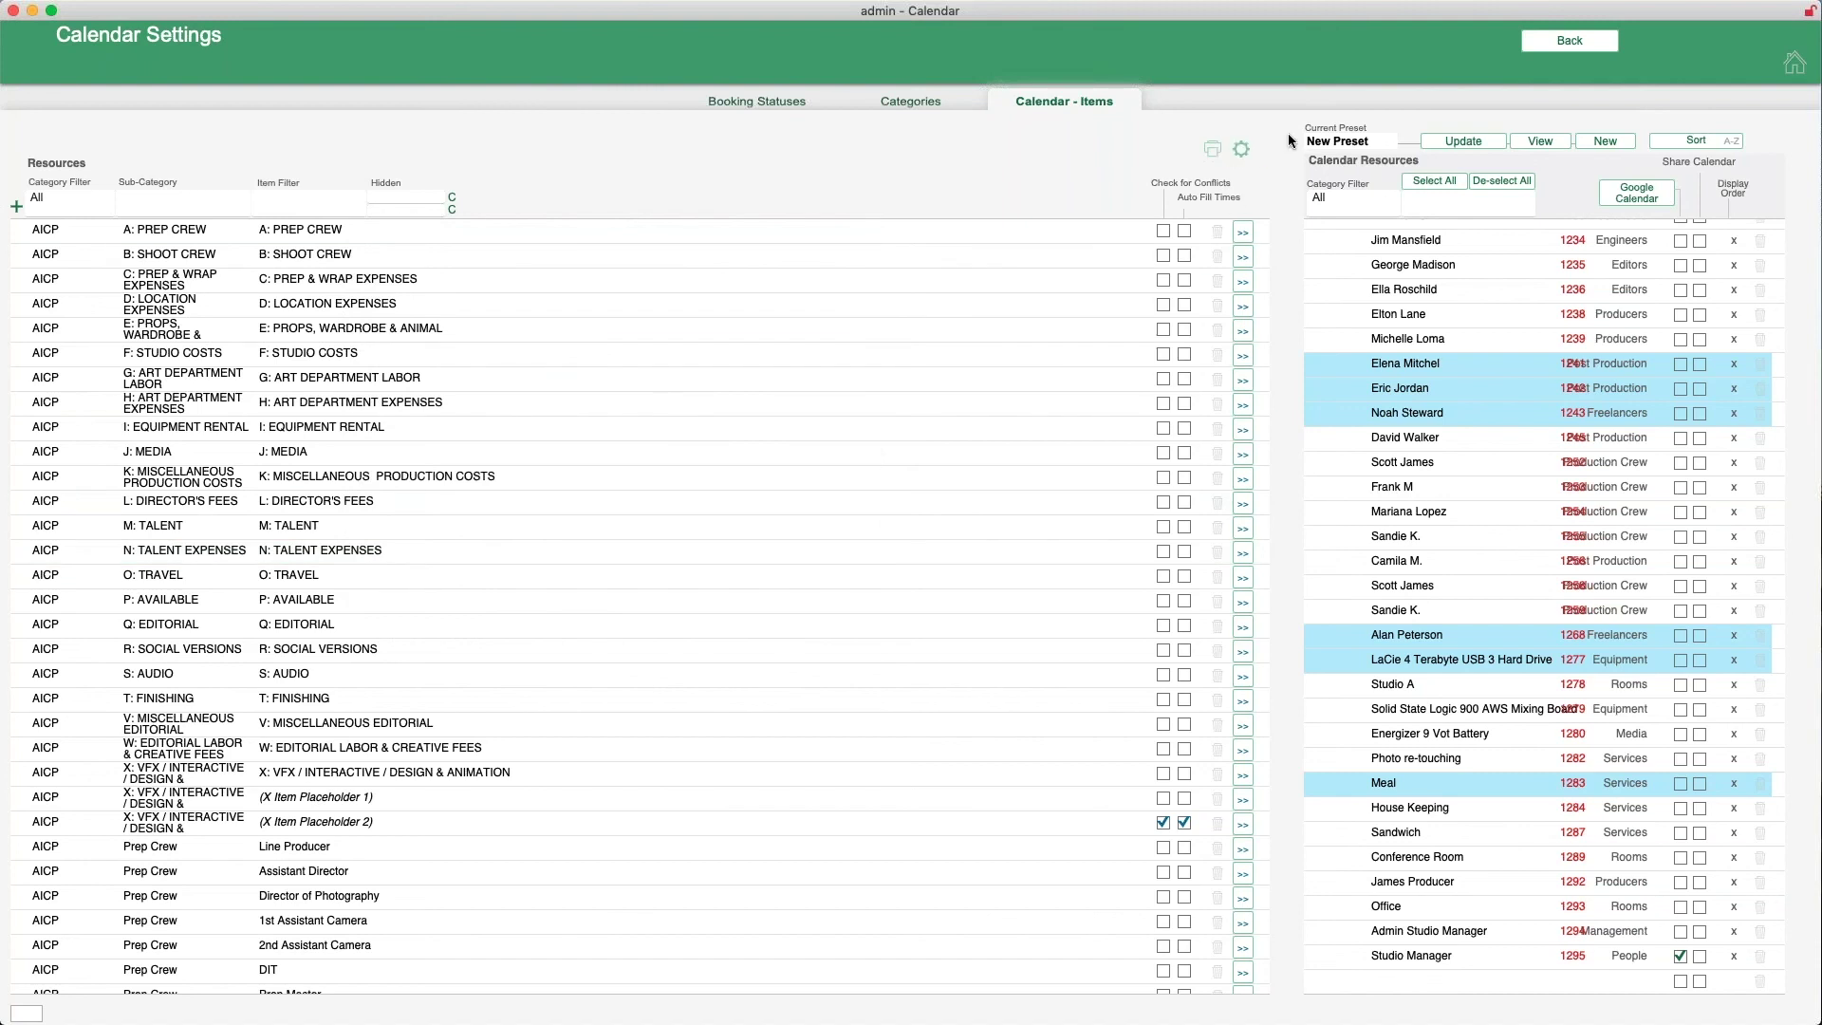
left_click(1548, 42)
left_click(101, 131)
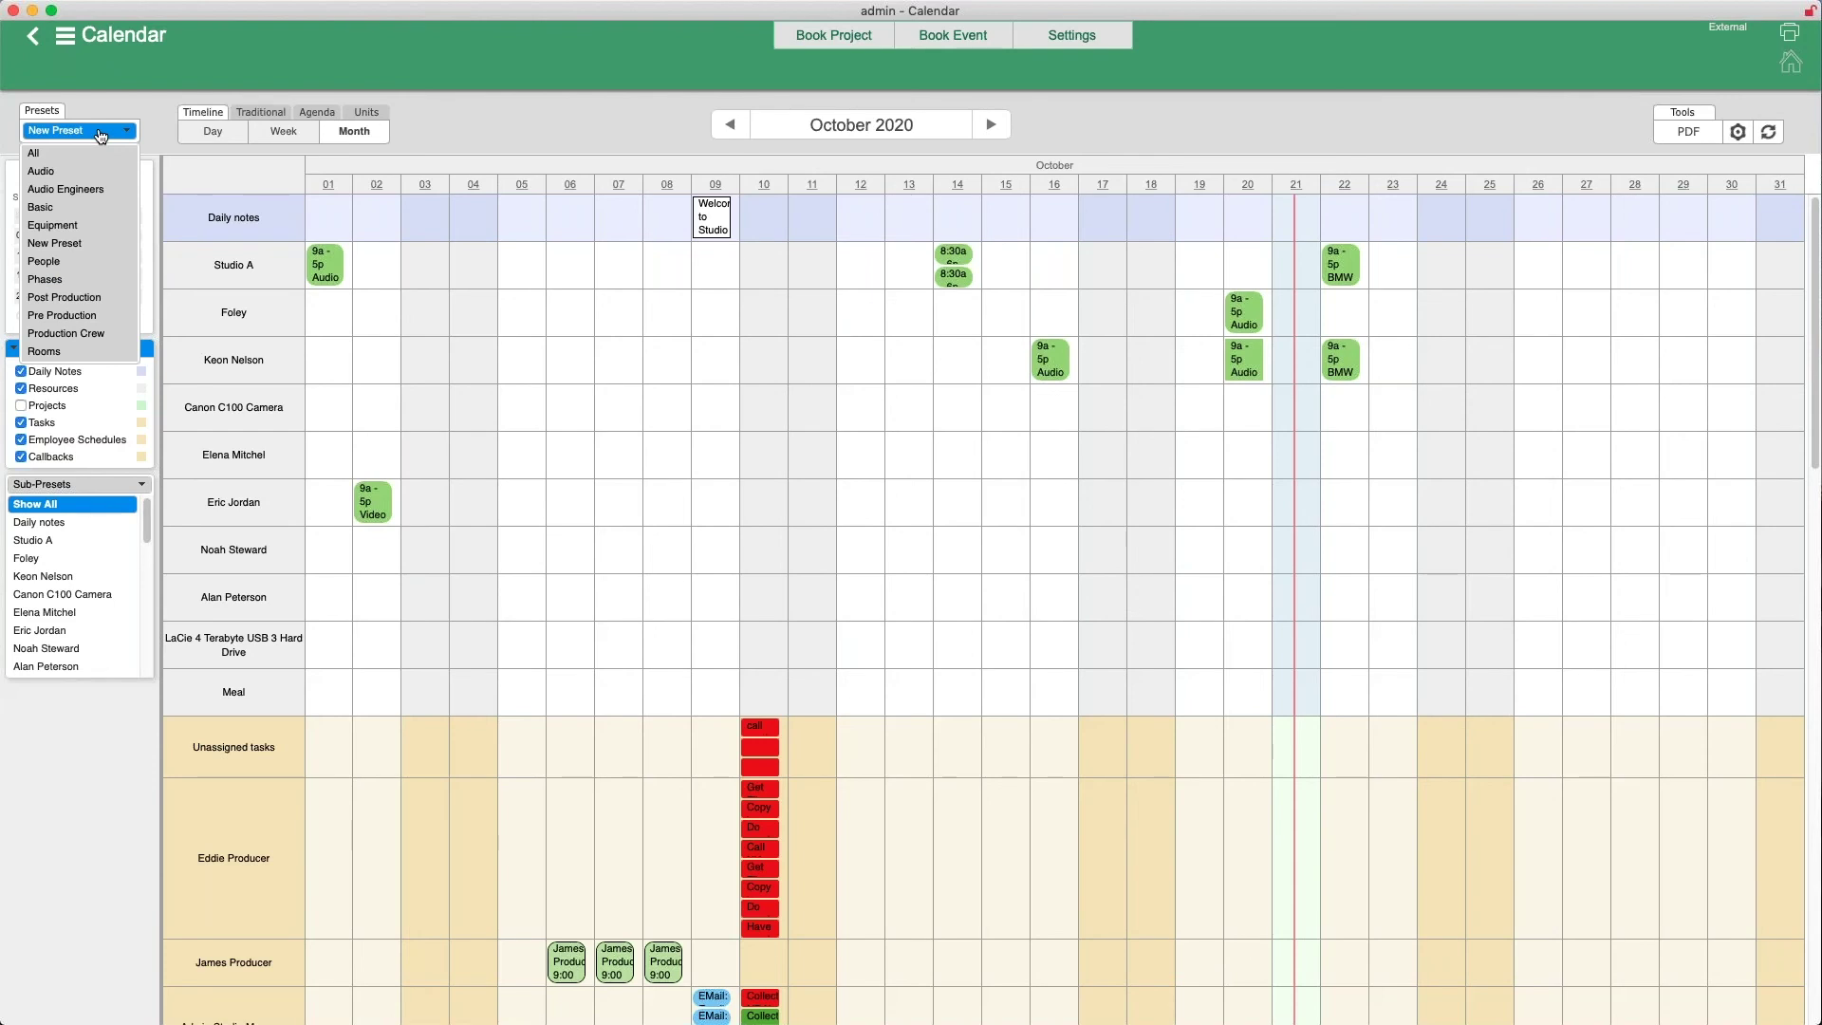
left_click(155, 105)
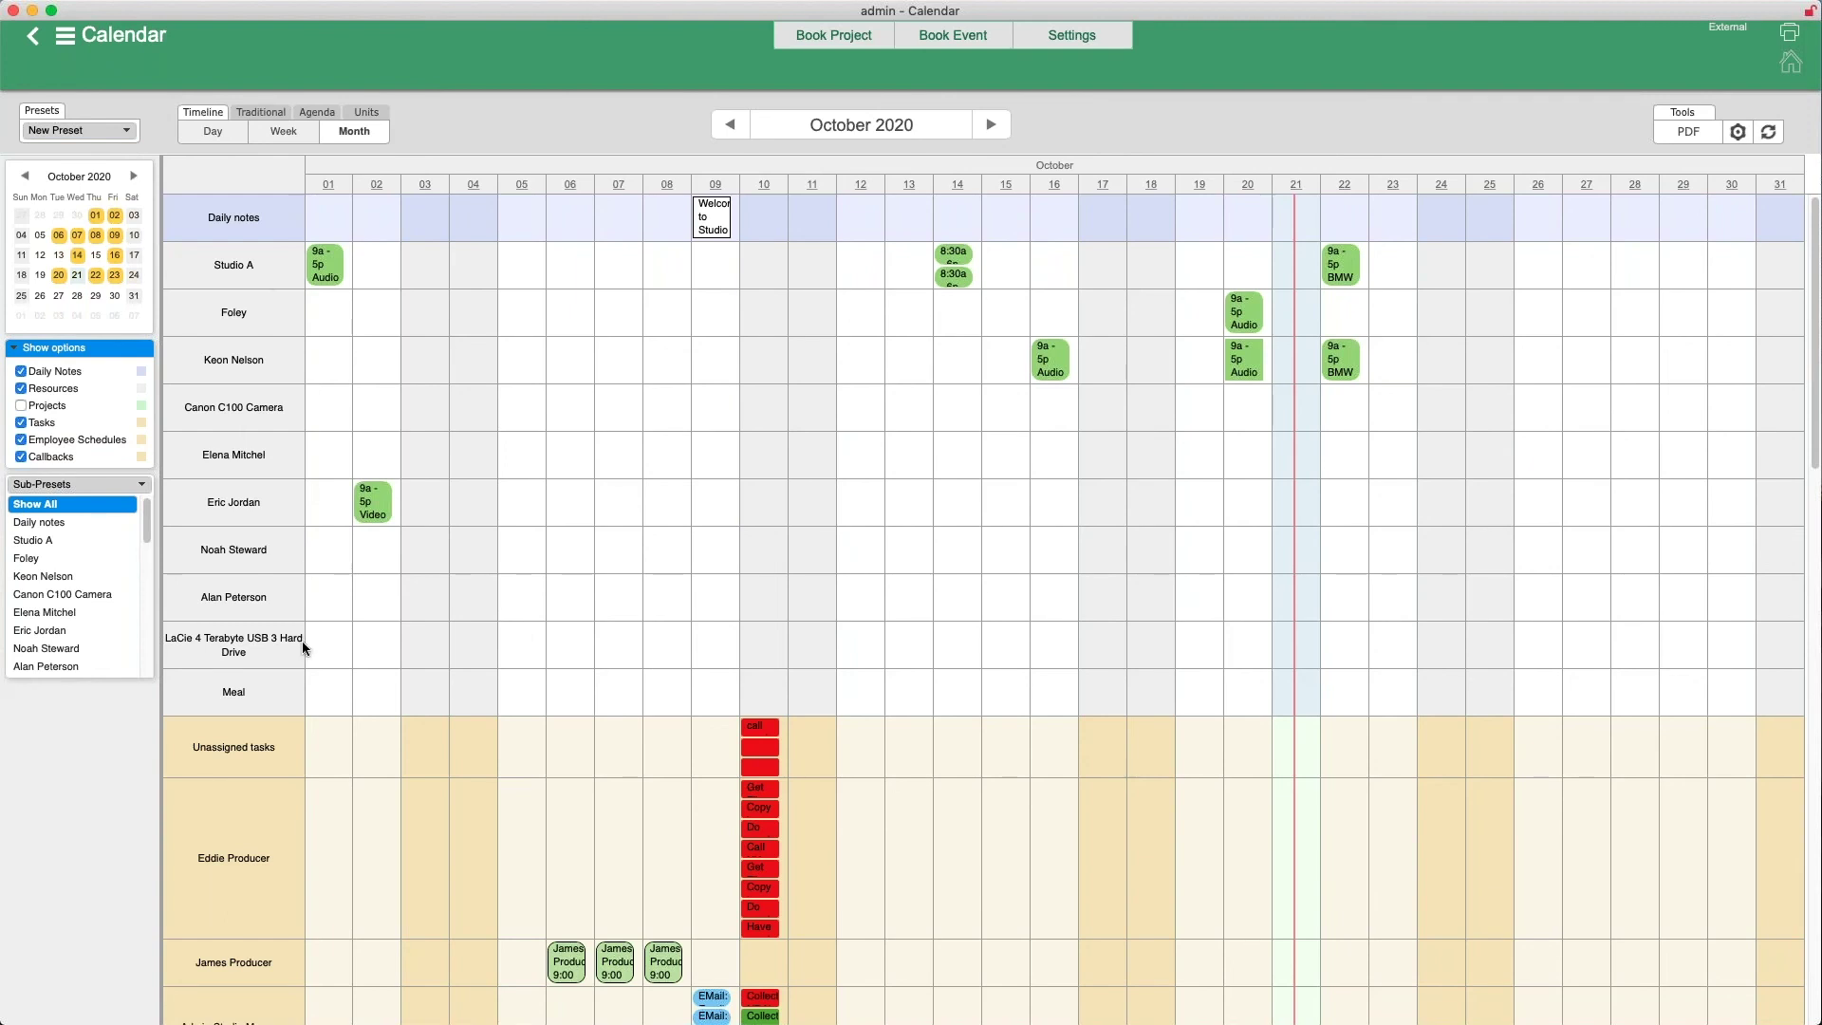
left_click(29, 130)
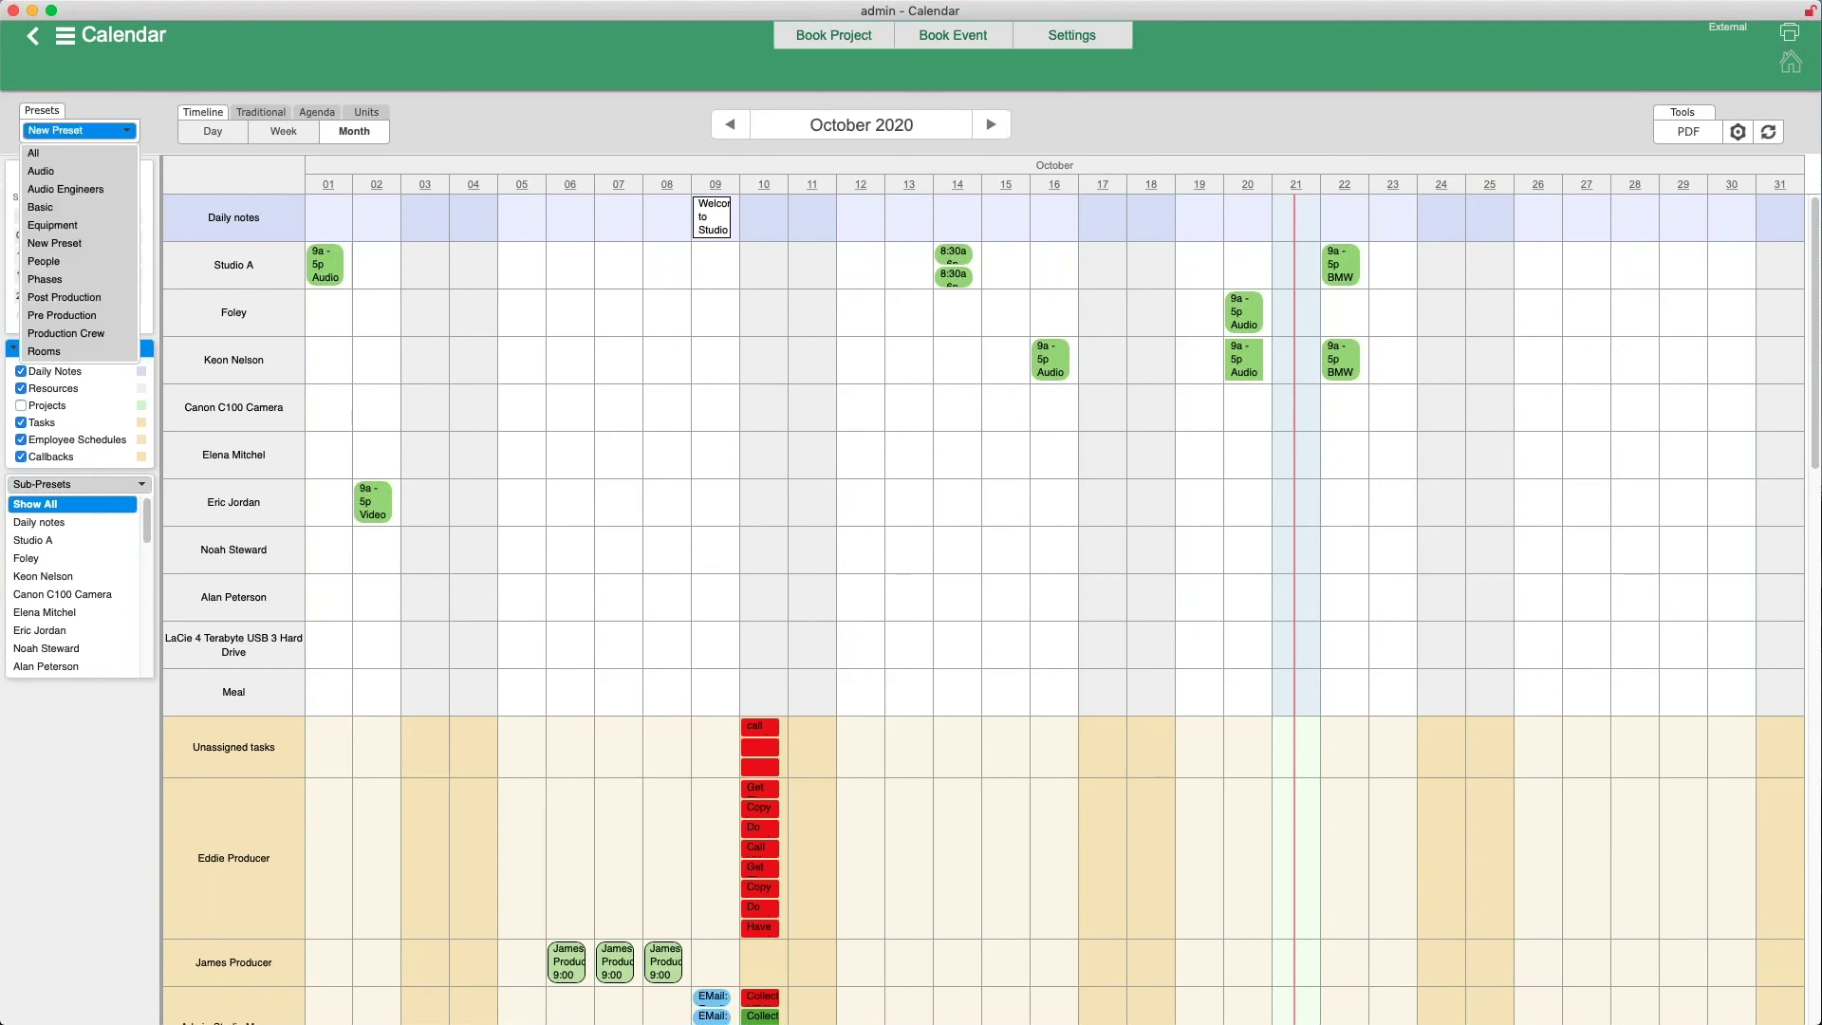
left_click(1054, 570)
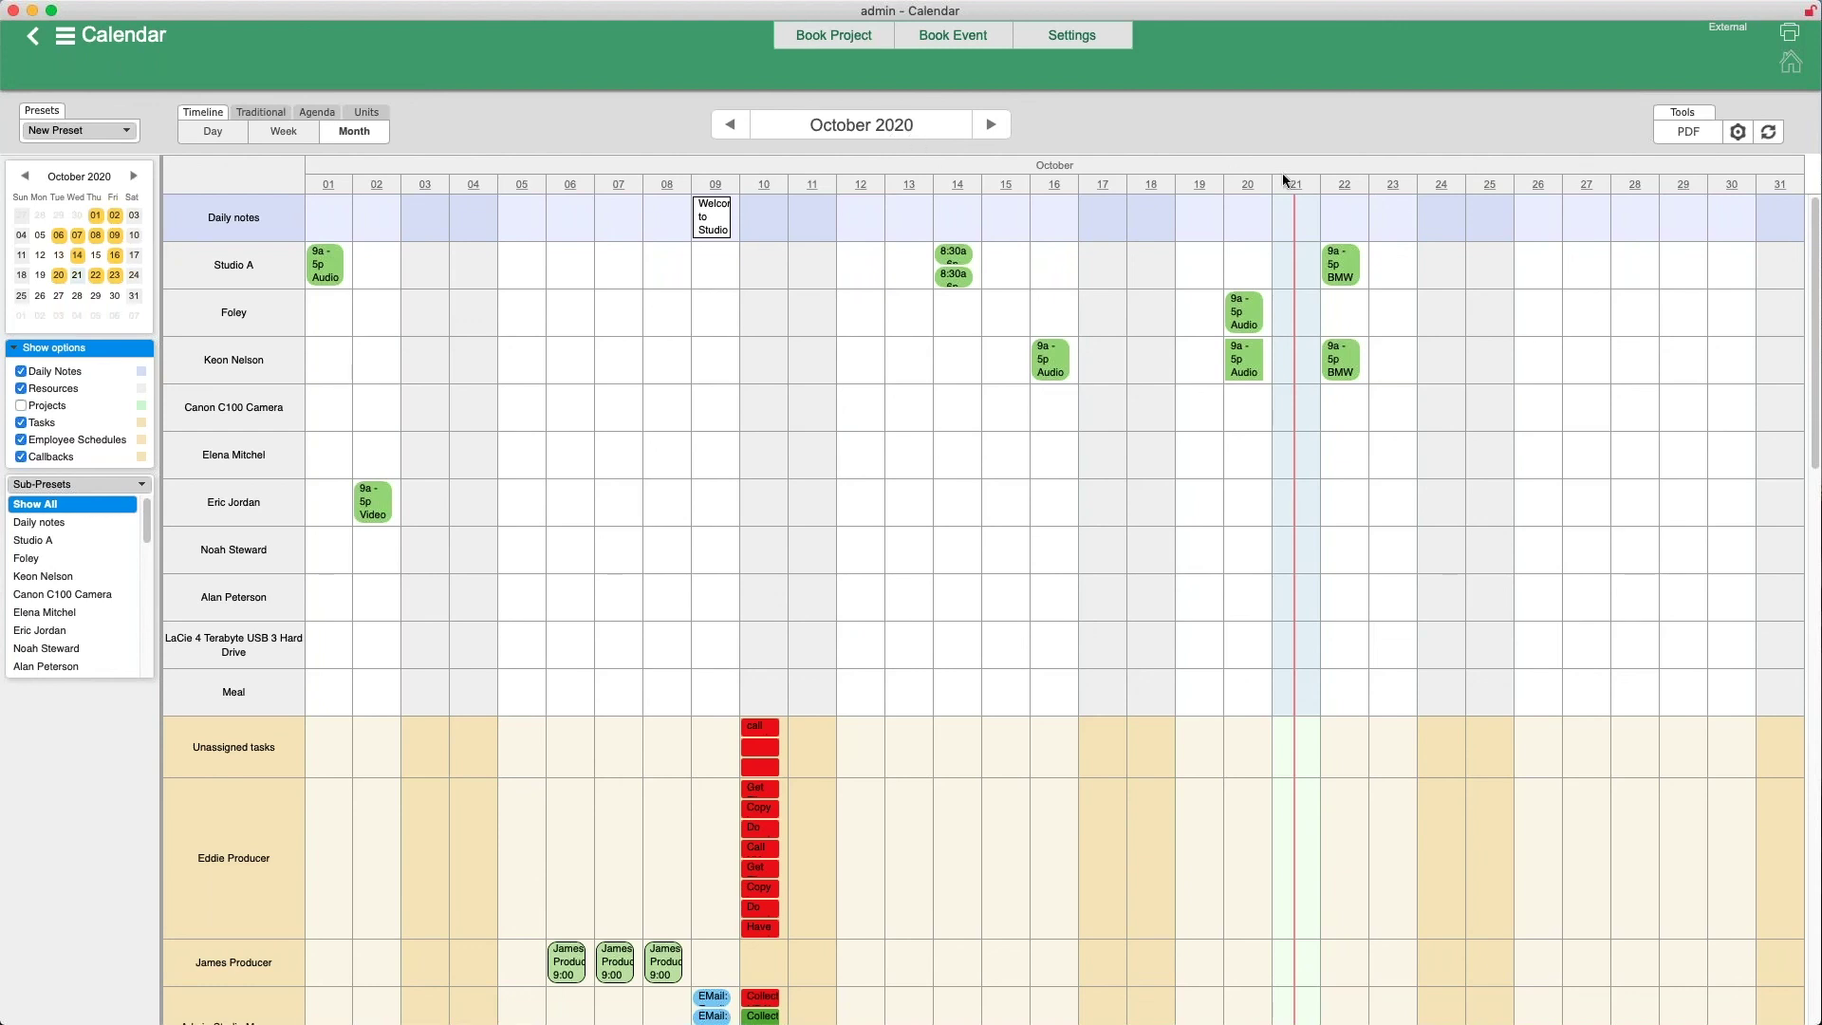
Book Studio A, Canon C100 Camera and the first Post Production member on October 24, and the second member on October 25, to a new project
left_click(1437, 252)
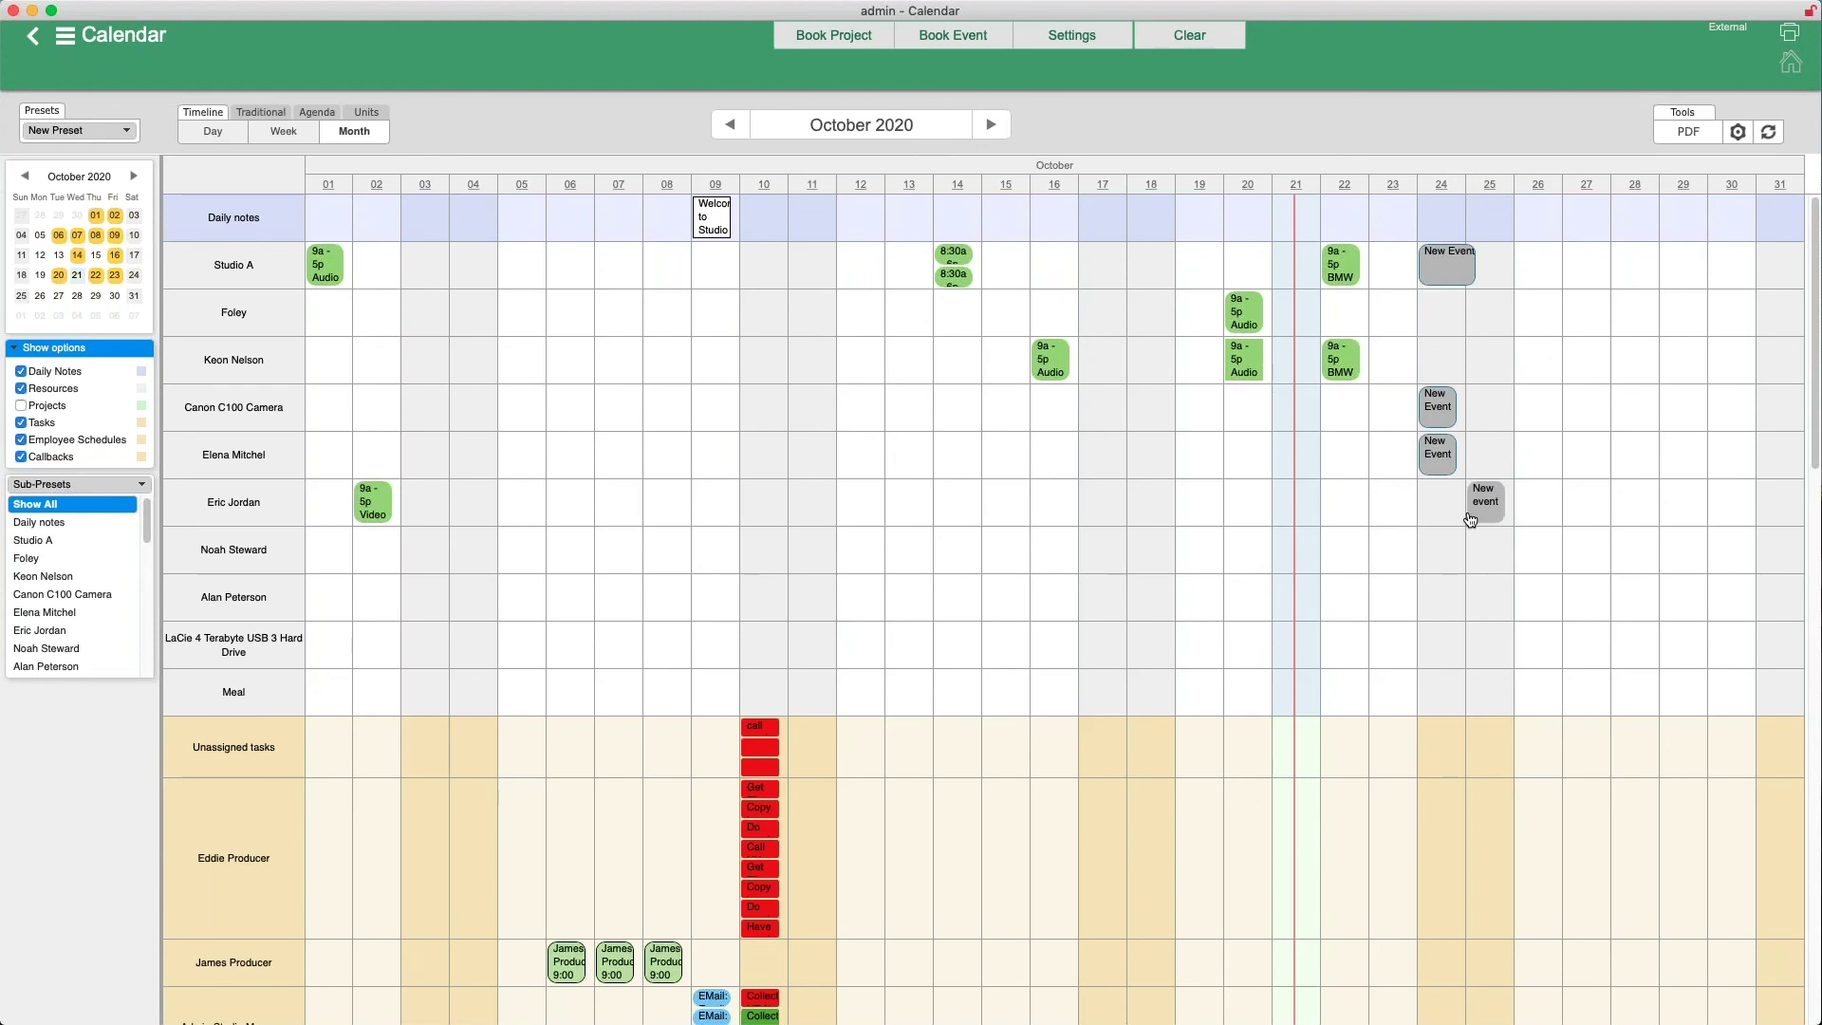
left_click(820, 46)
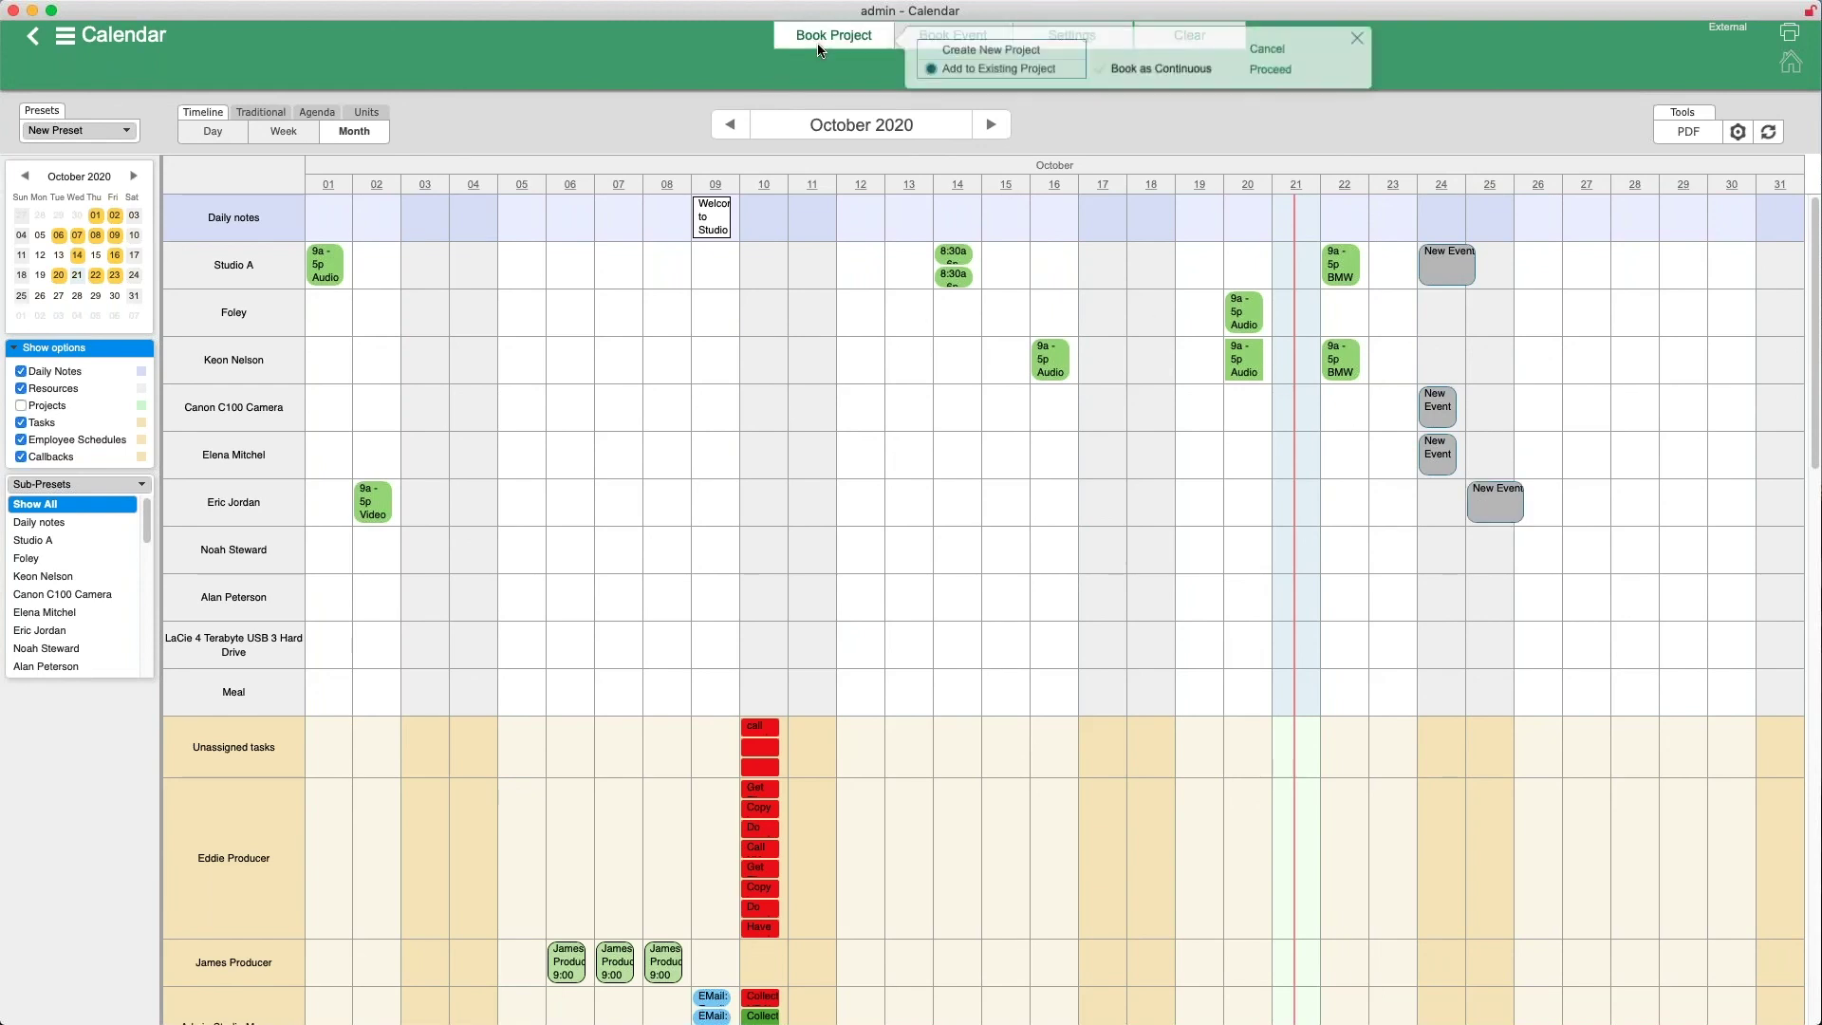
left_click(949, 52)
left_click(1262, 72)
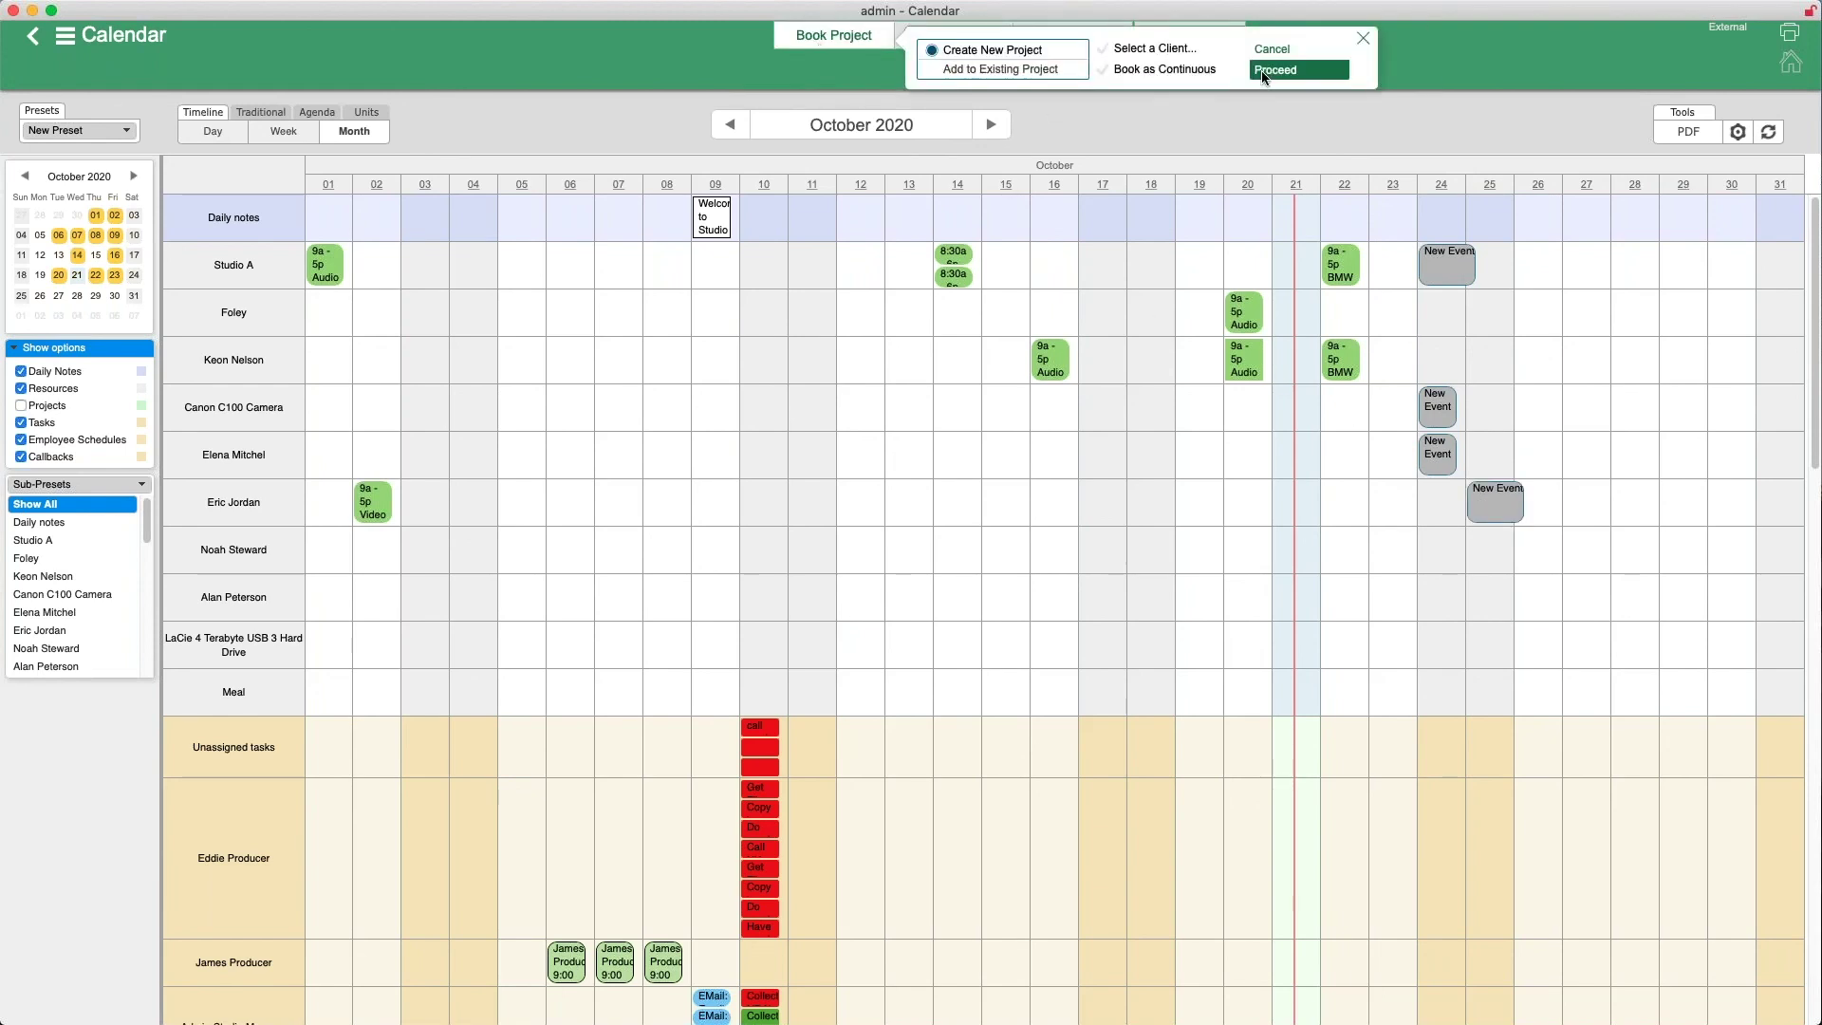
double_click(1358, 374)
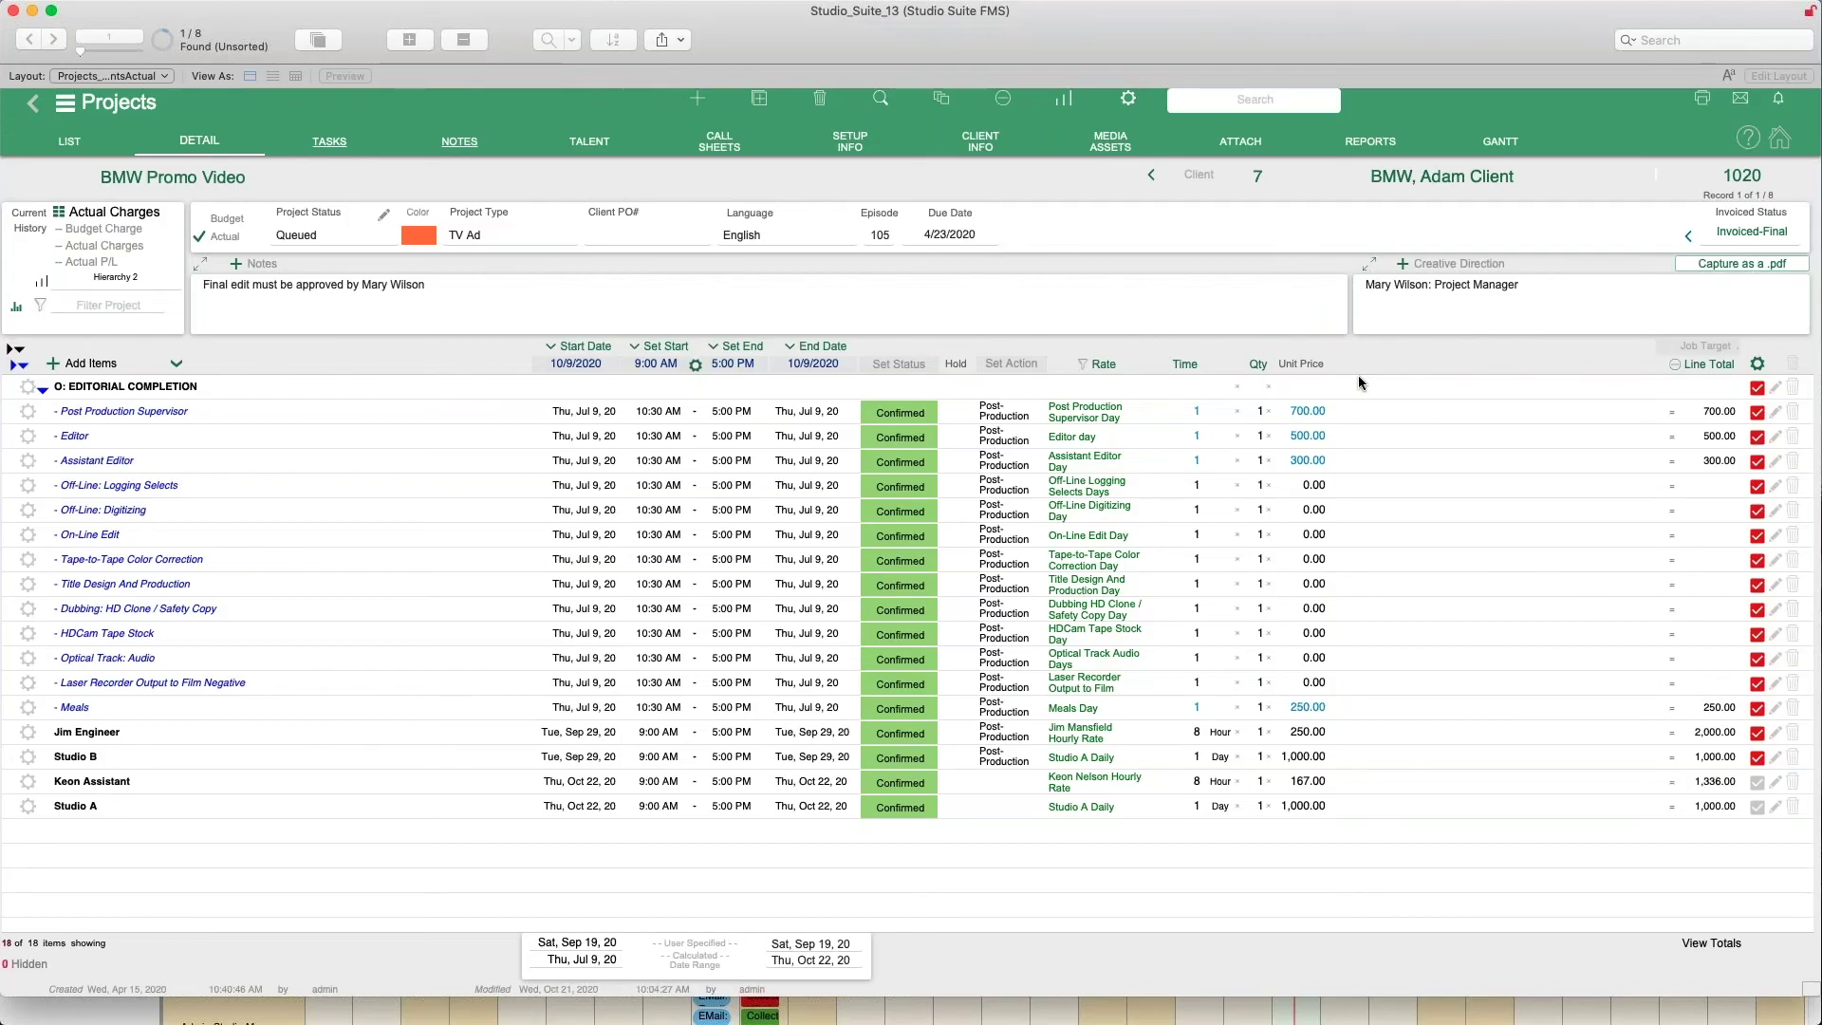
Name the project "New Project" and assign the Spotify contact as its client
type("New Project")
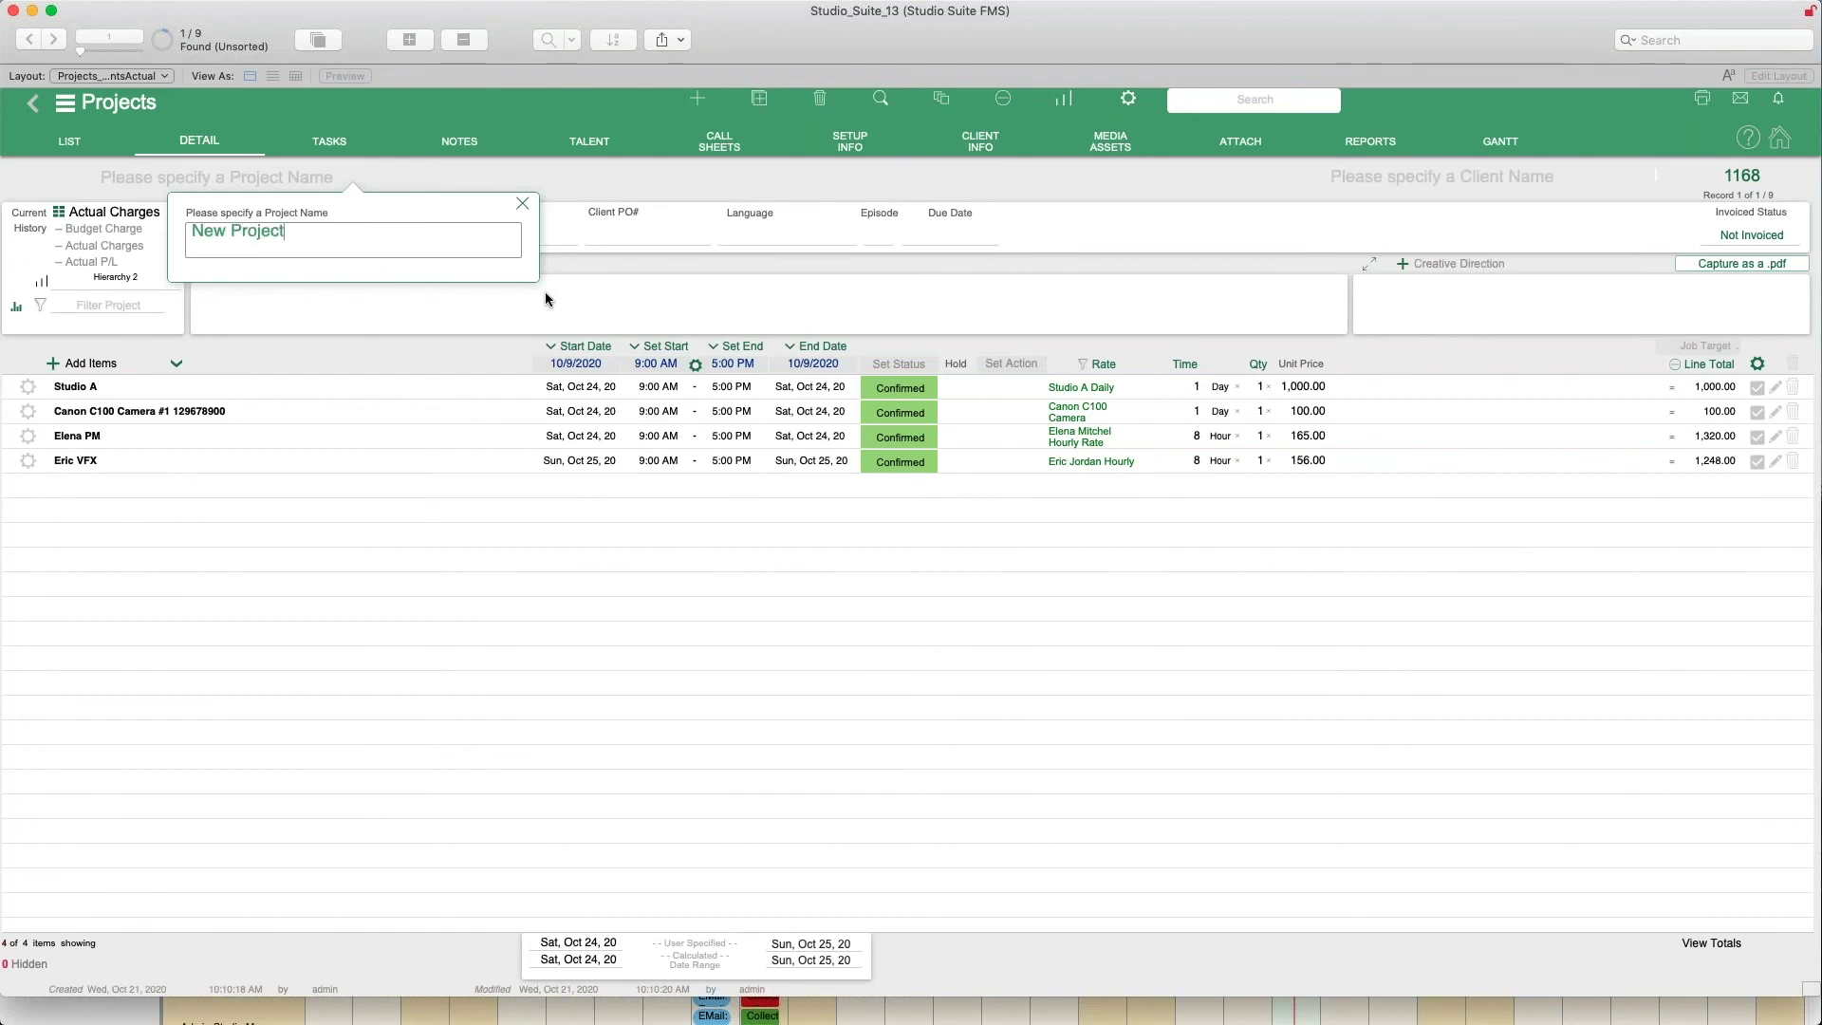
left_click(1397, 178)
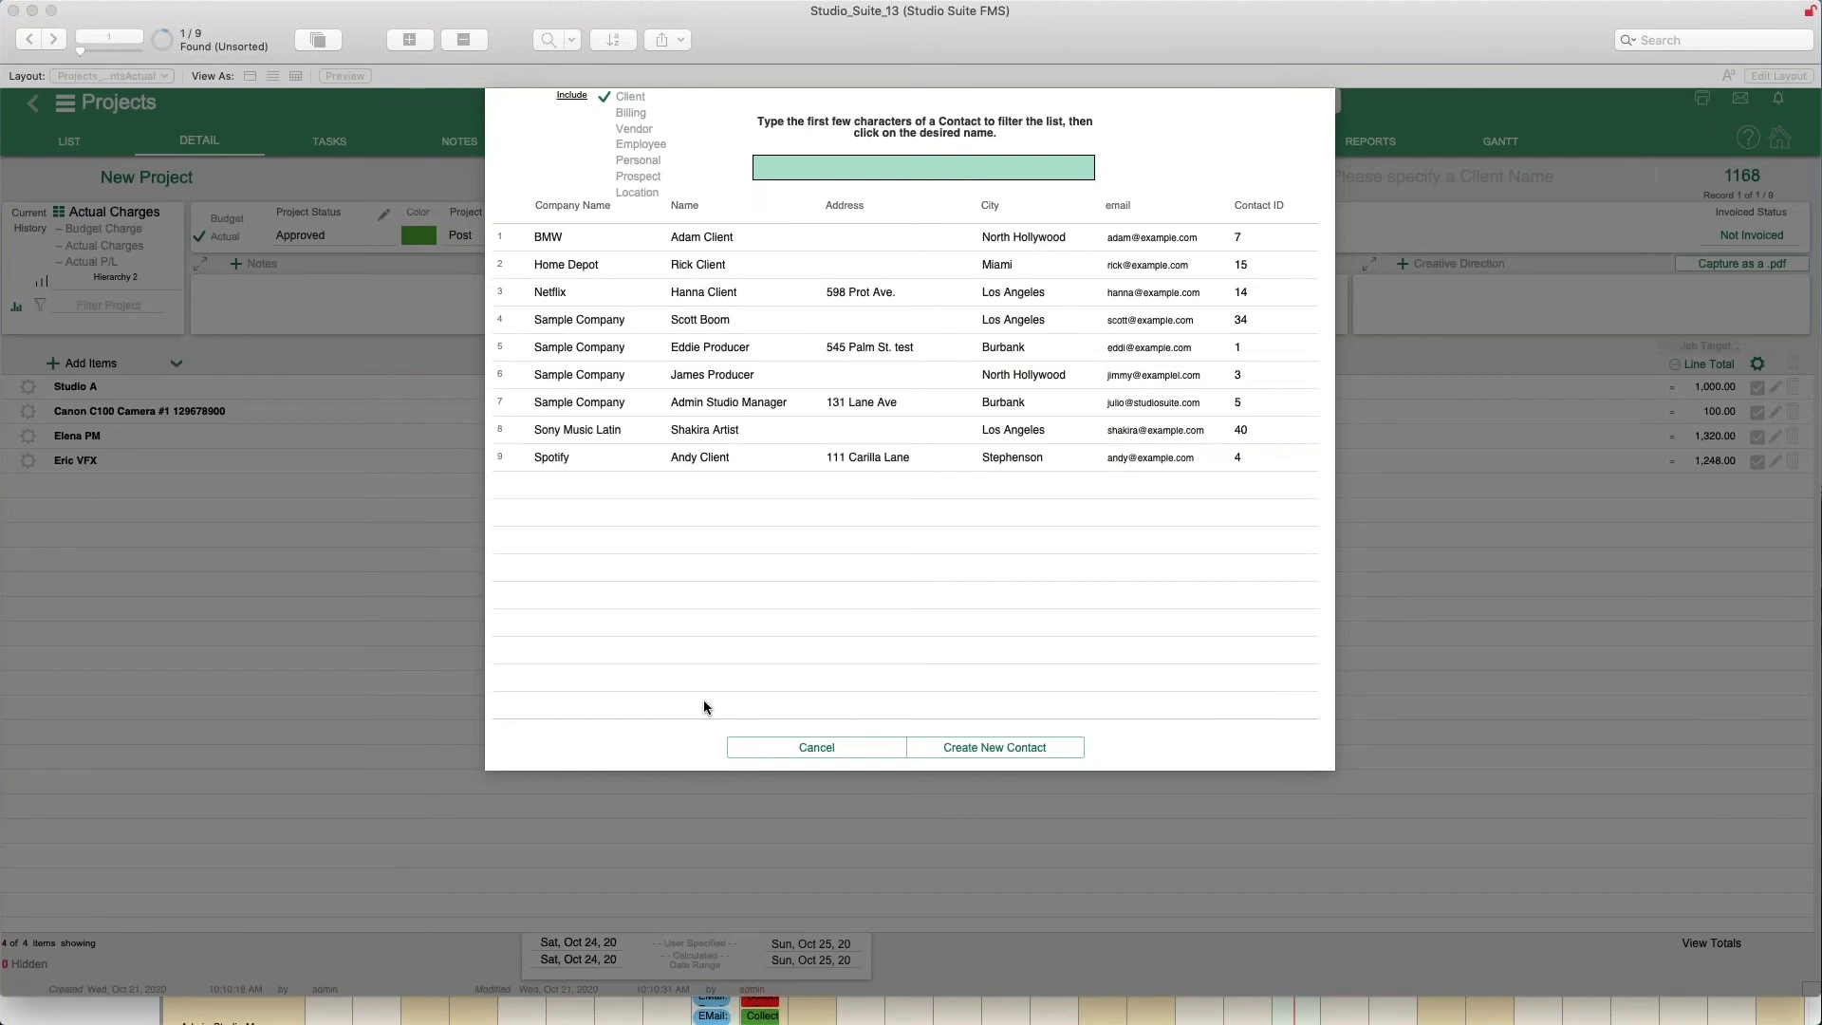
left_click(628, 450)
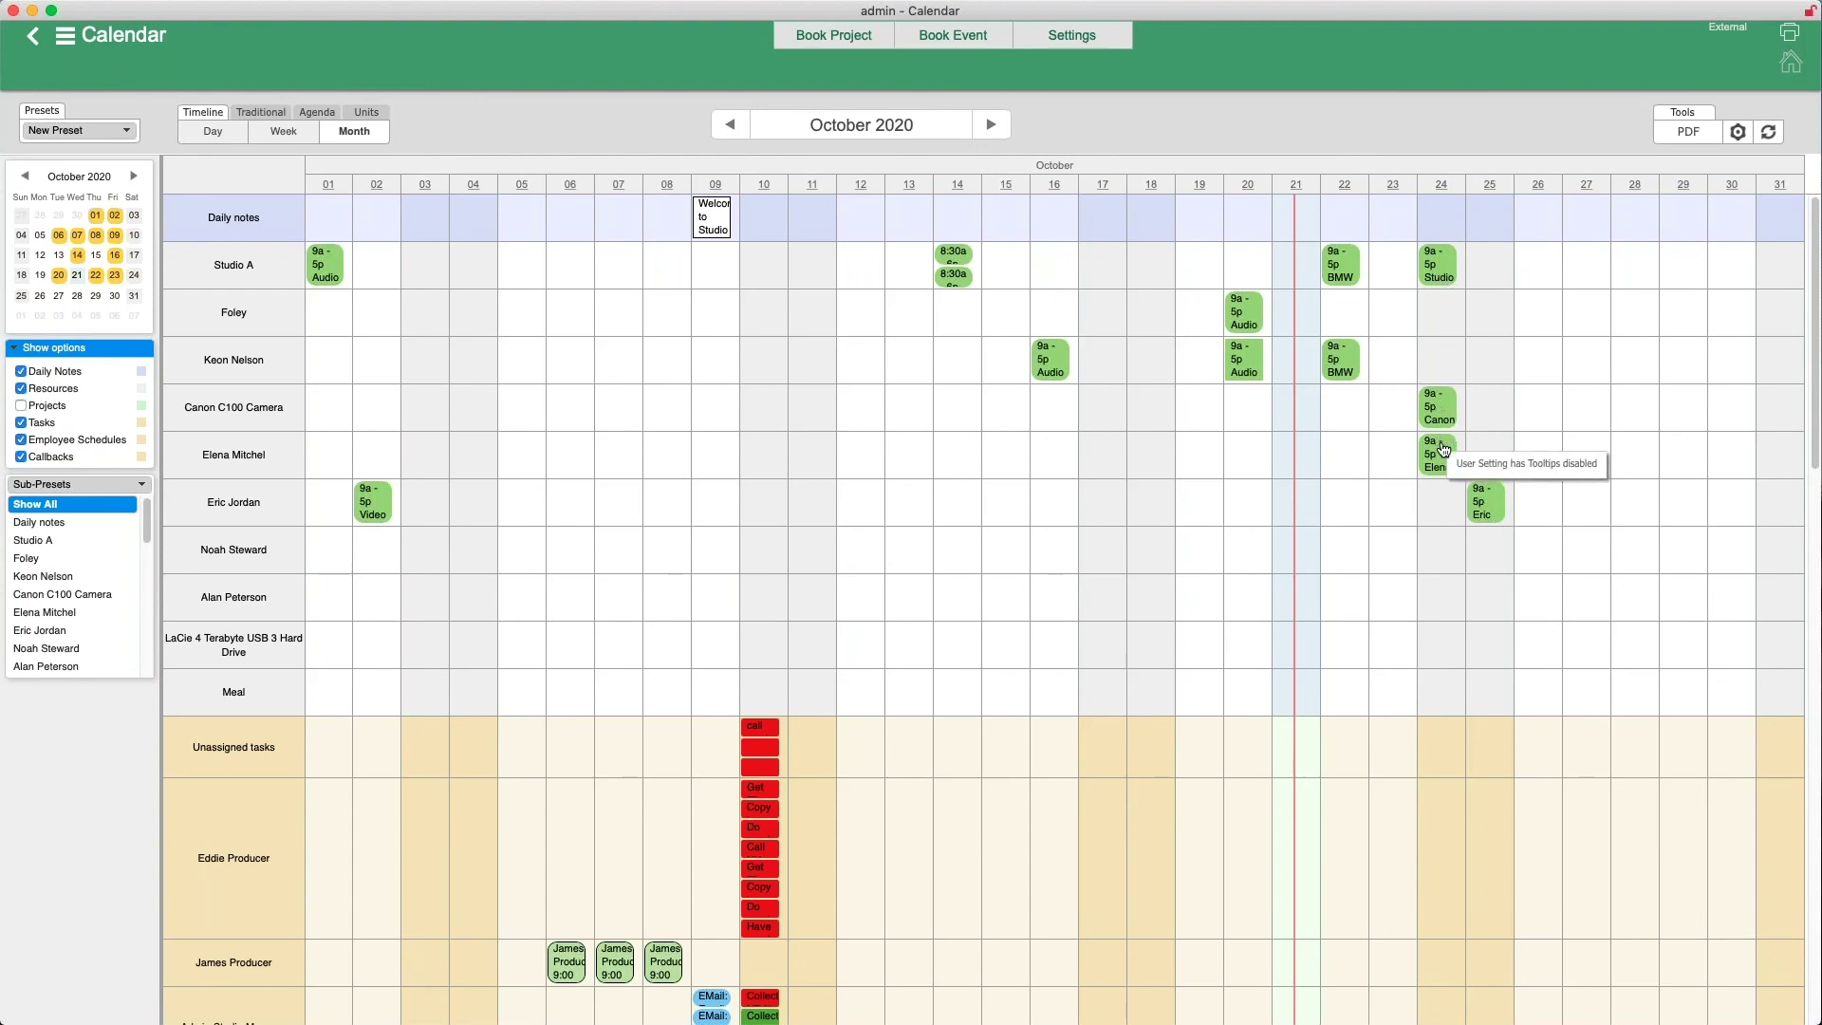
Switch the calendar to the Week view of 27 Sep – 3 Oct 2020
left_click(1487, 511)
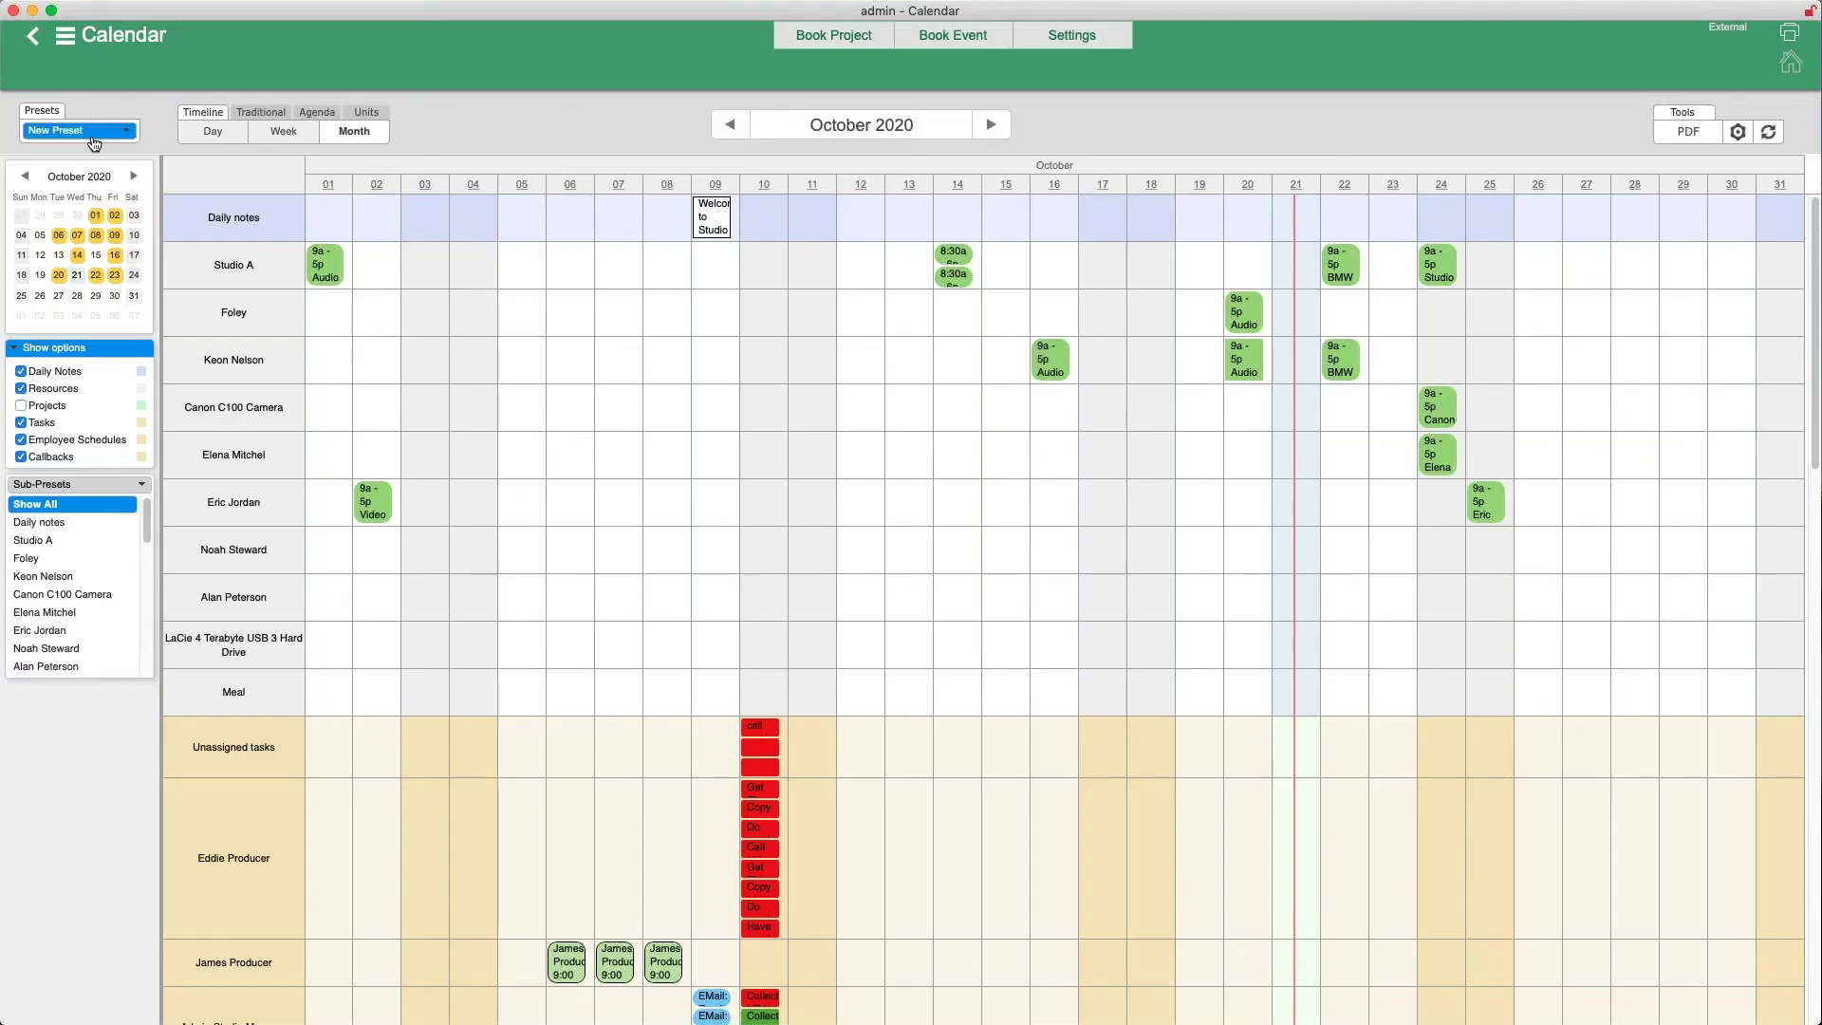
left_click(94, 140)
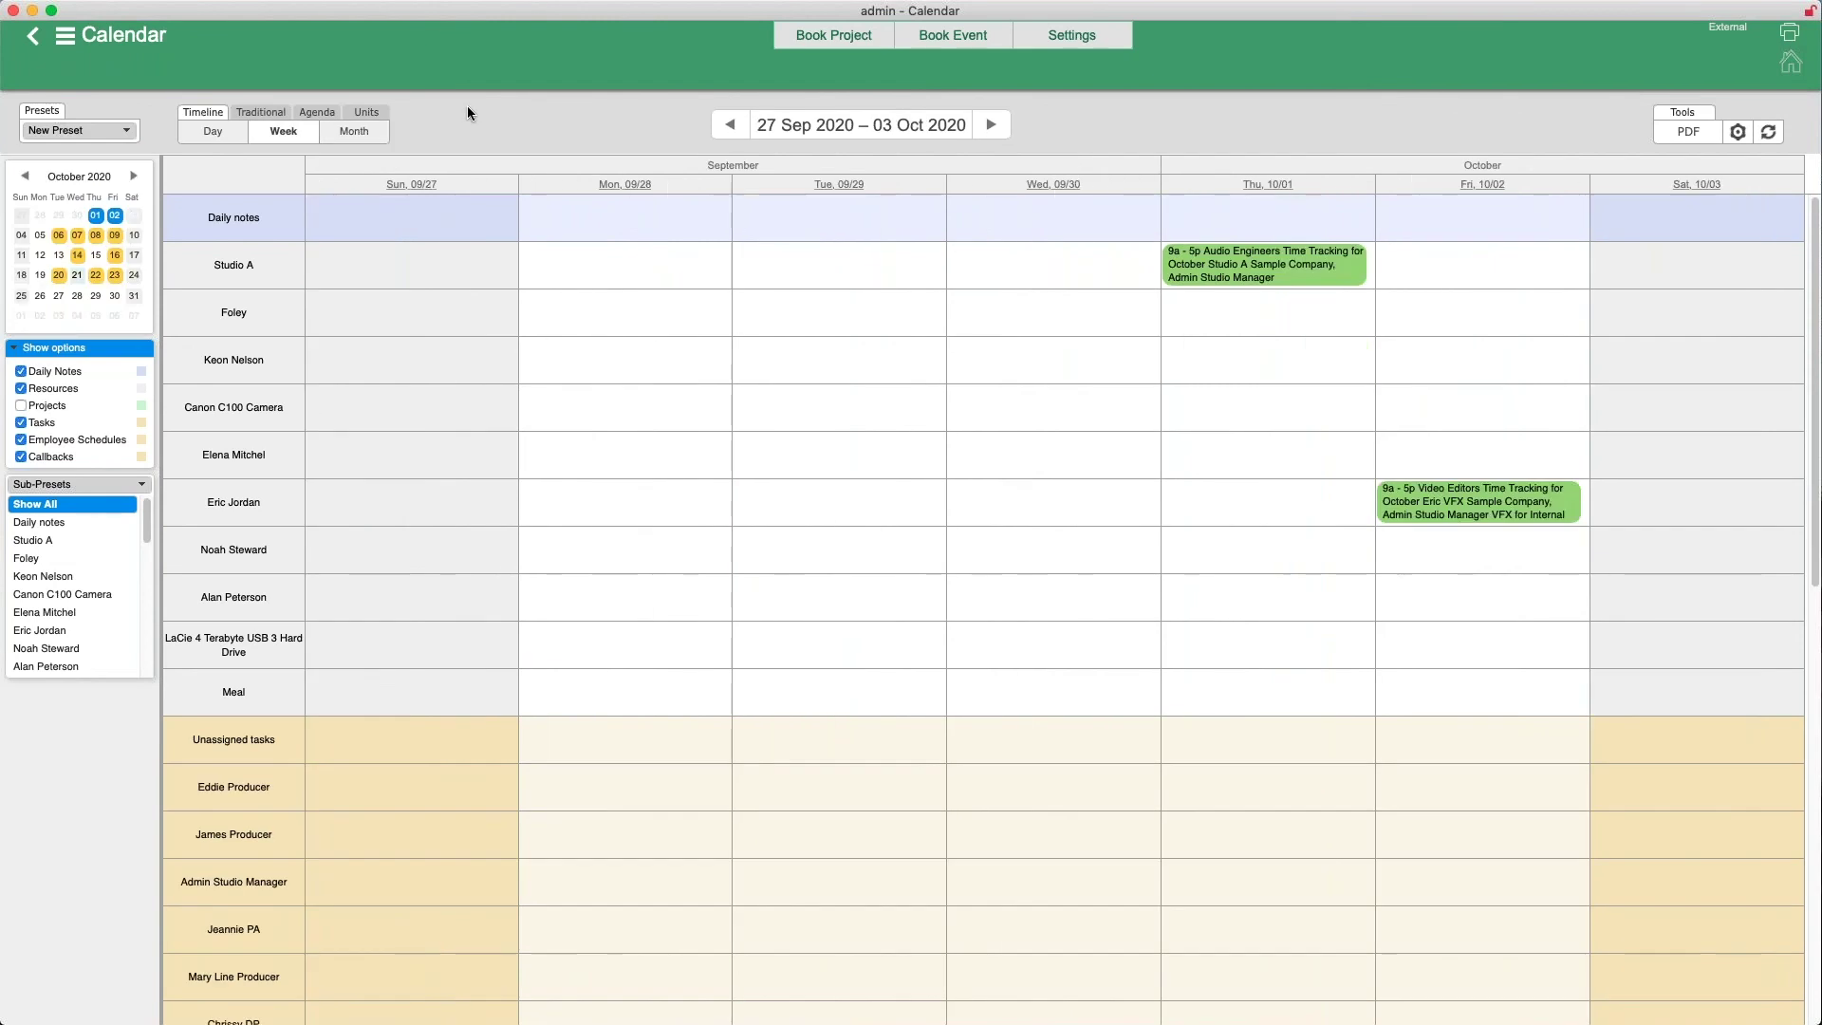